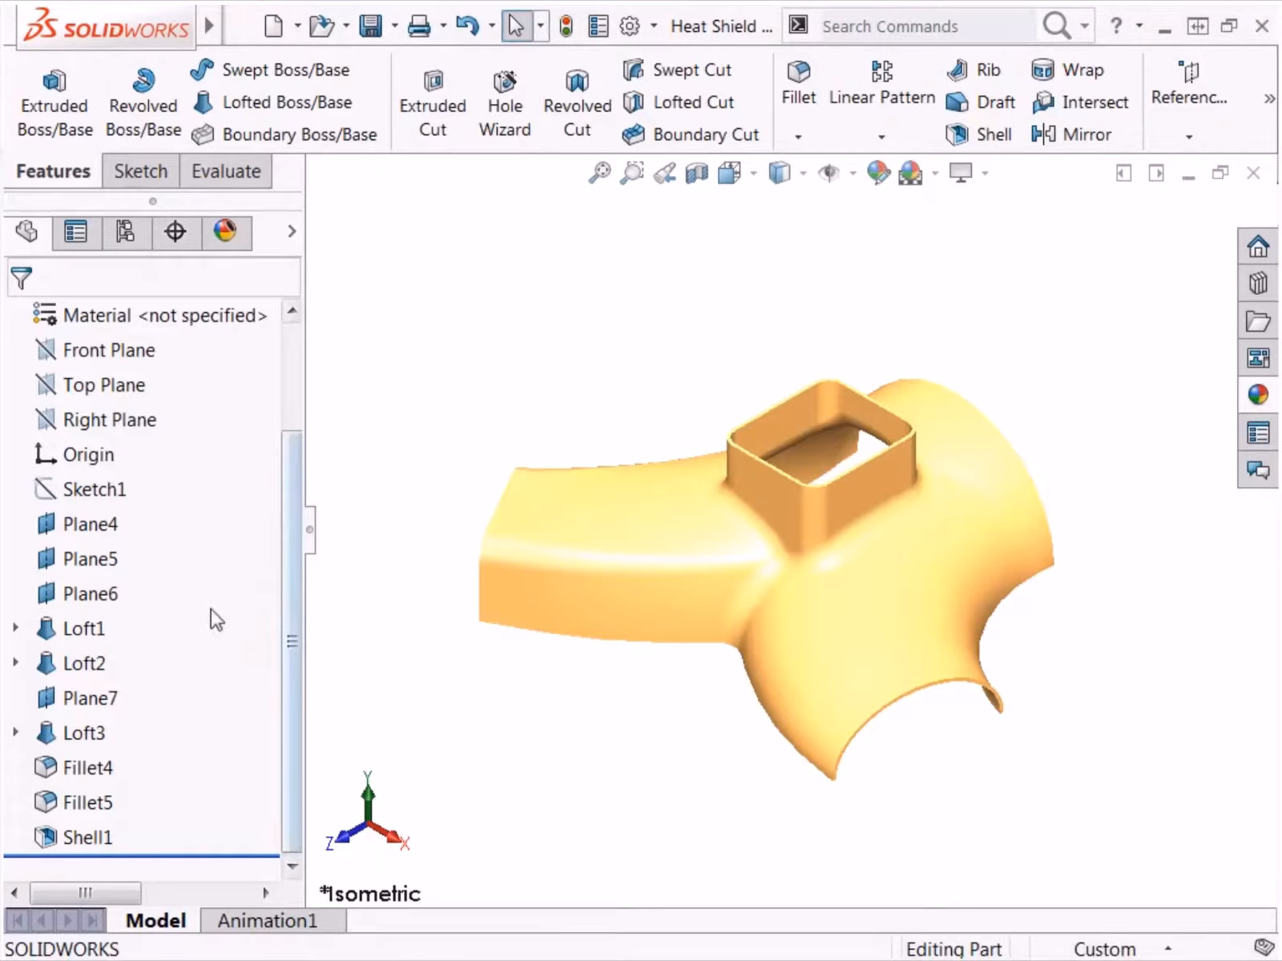
Step: Roll the model back to before Loft2 and examine Loft1's Sketch6, Sketch4 and Sketch3
left_click(84, 667)
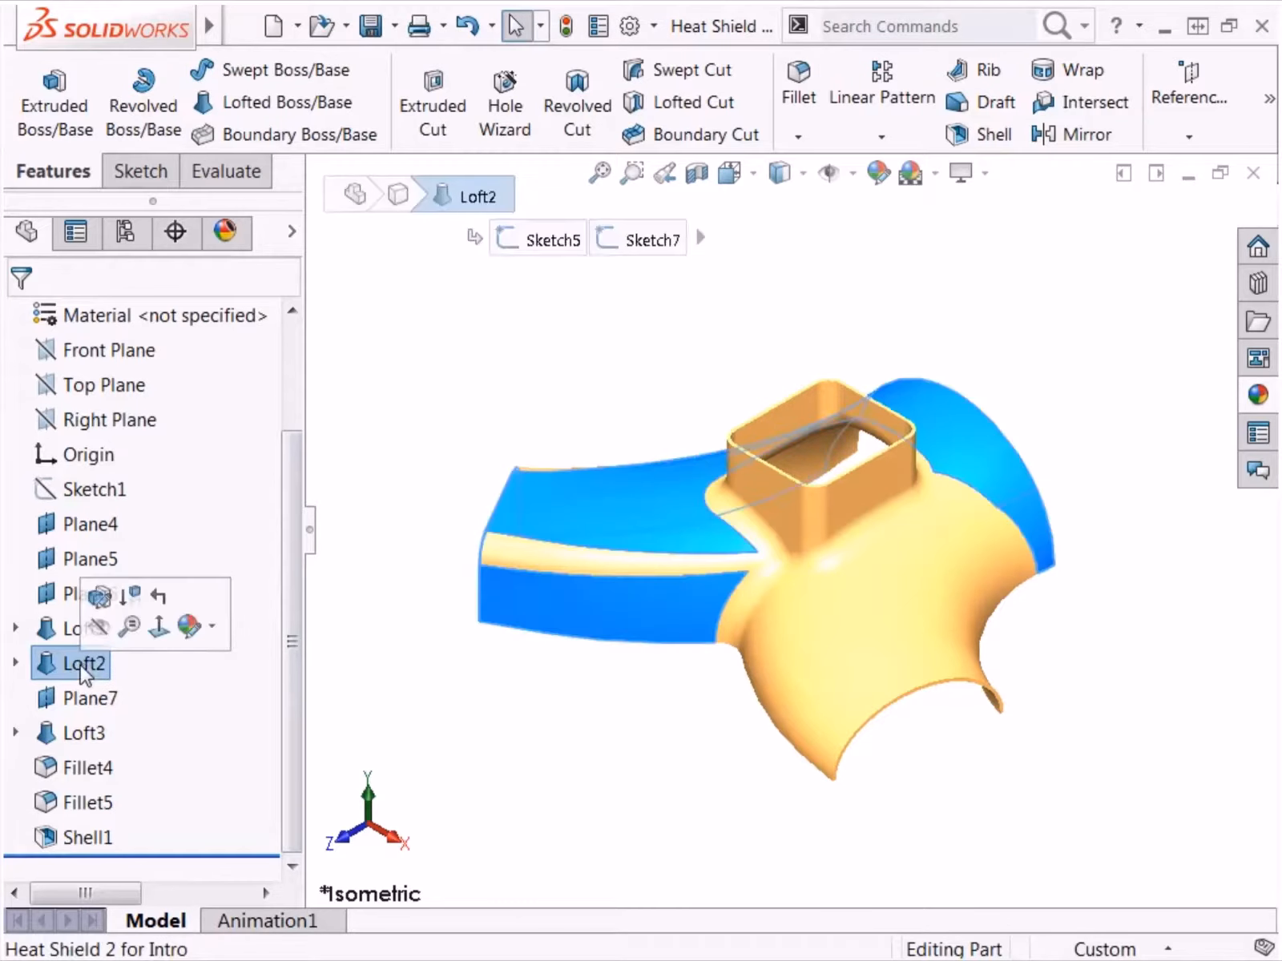
left_click(158, 596)
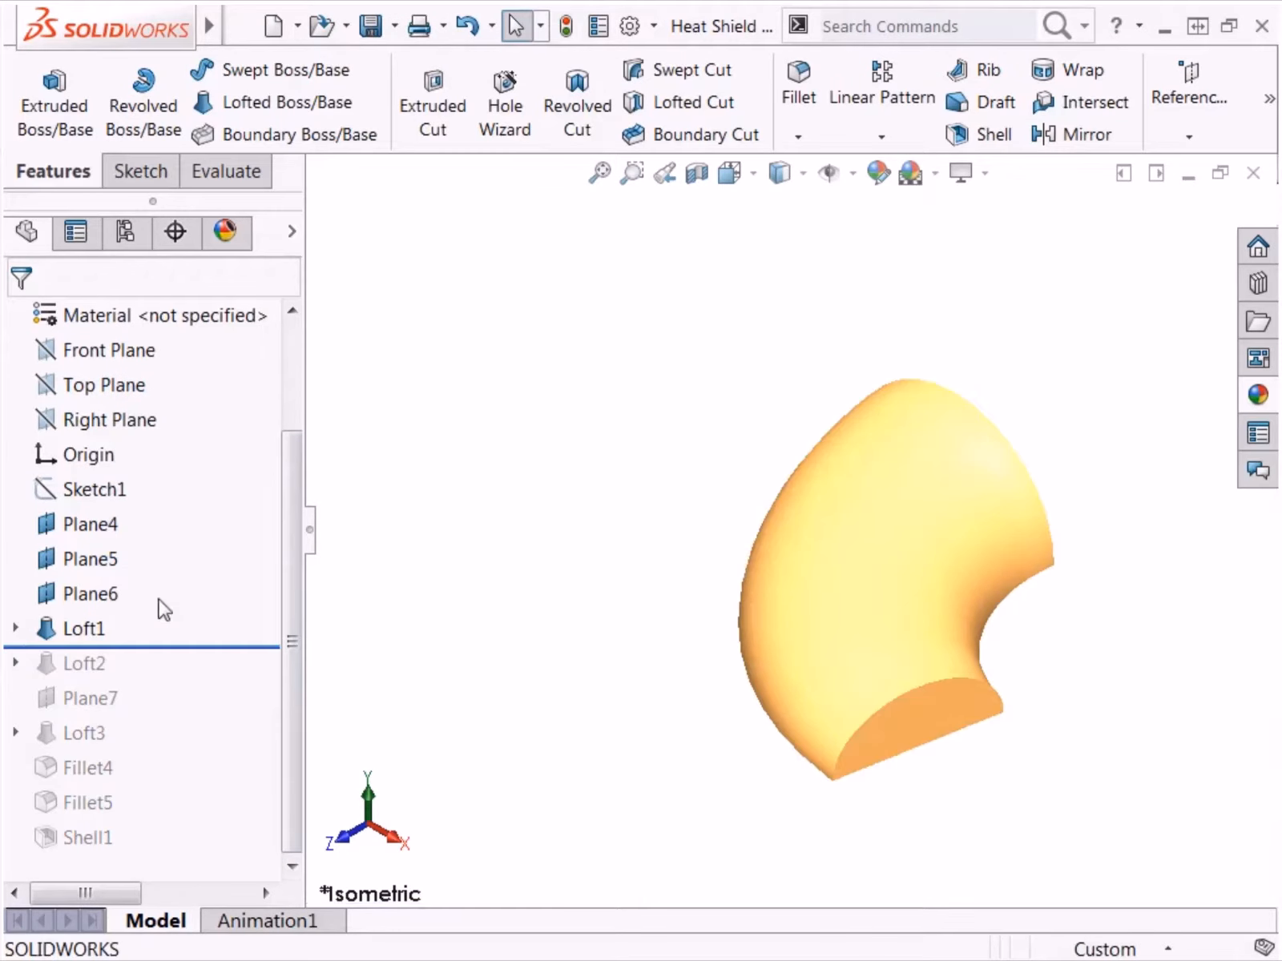
left_click(15, 628)
left_click(102, 671)
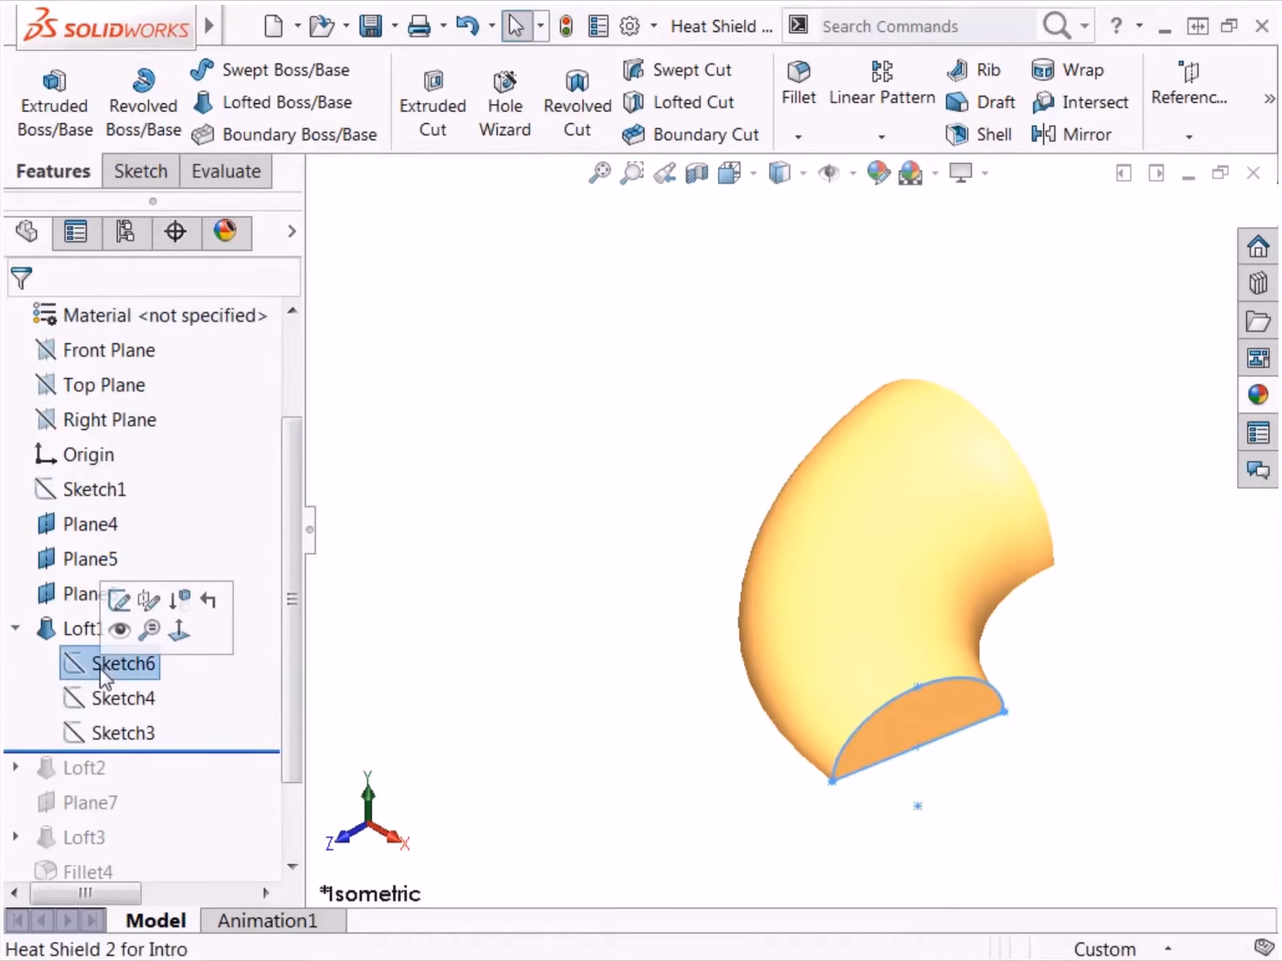
left_click(127, 699)
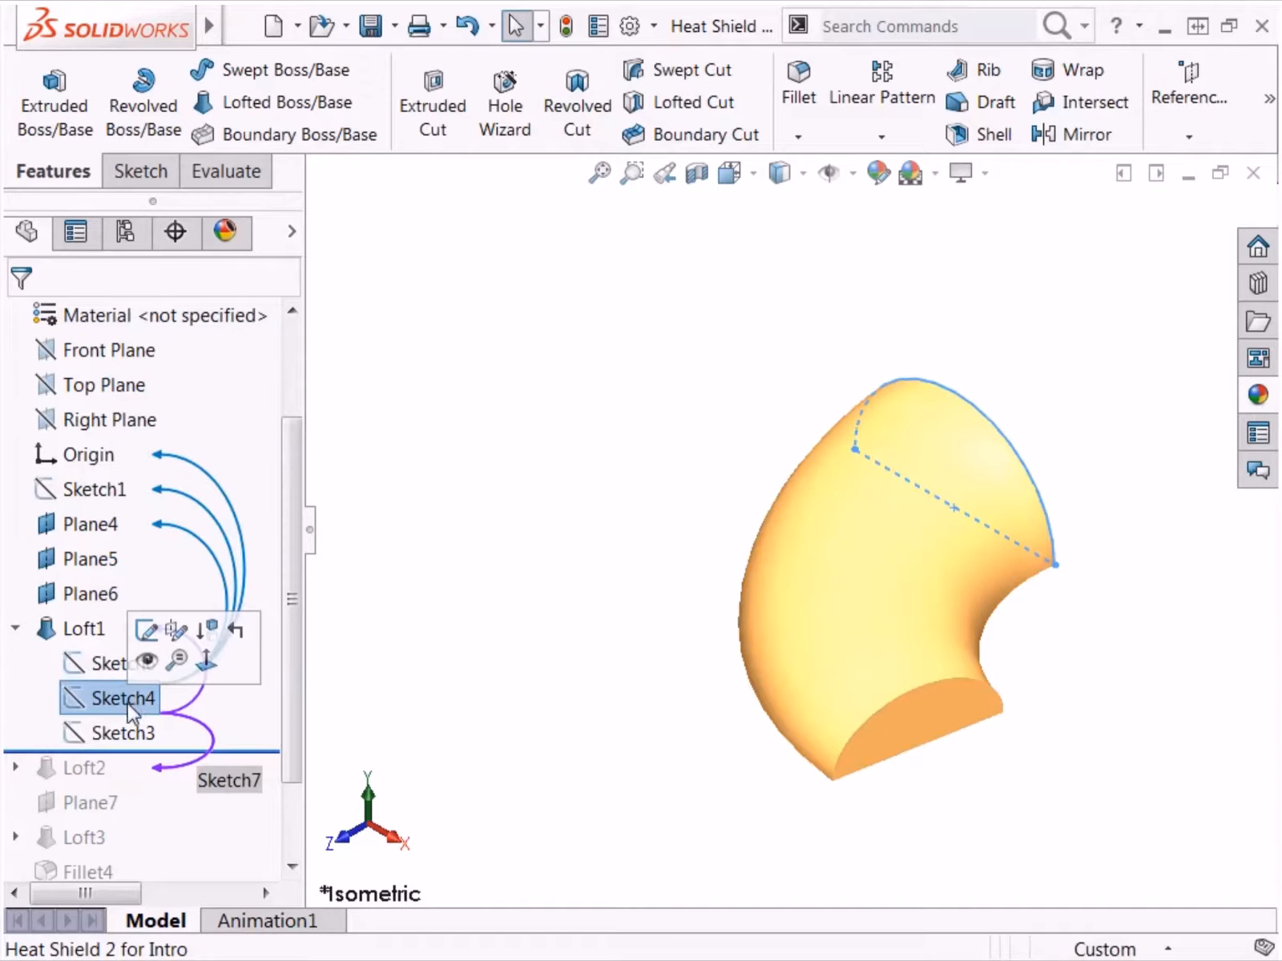
left_click(132, 734)
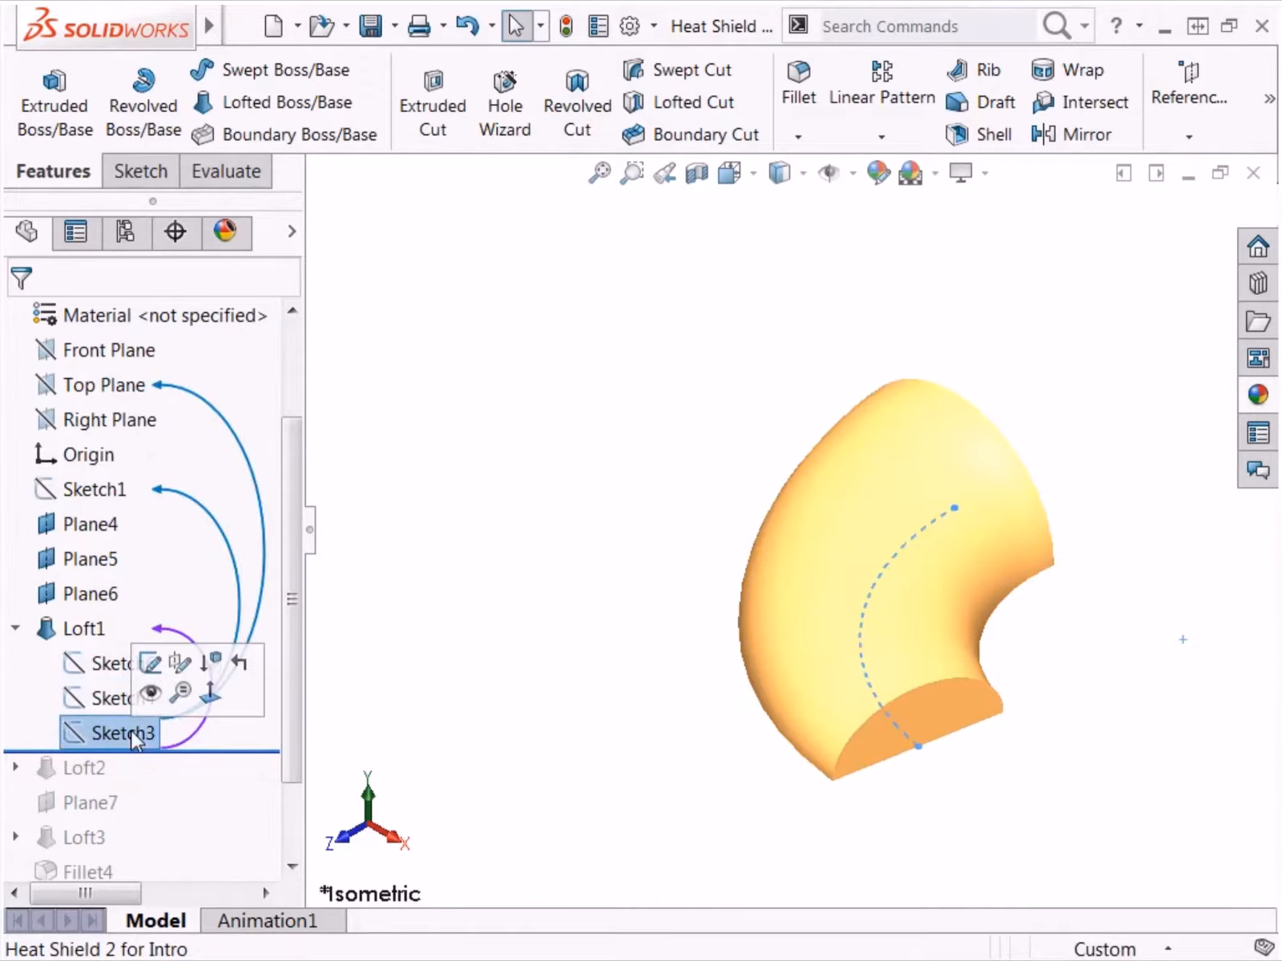
Step: Roll the model forward past Loft2 and examine its Sketch5 and Sketch7
left_click(208, 751)
left_click_drag(208, 751, 197, 781)
left_click(16, 767)
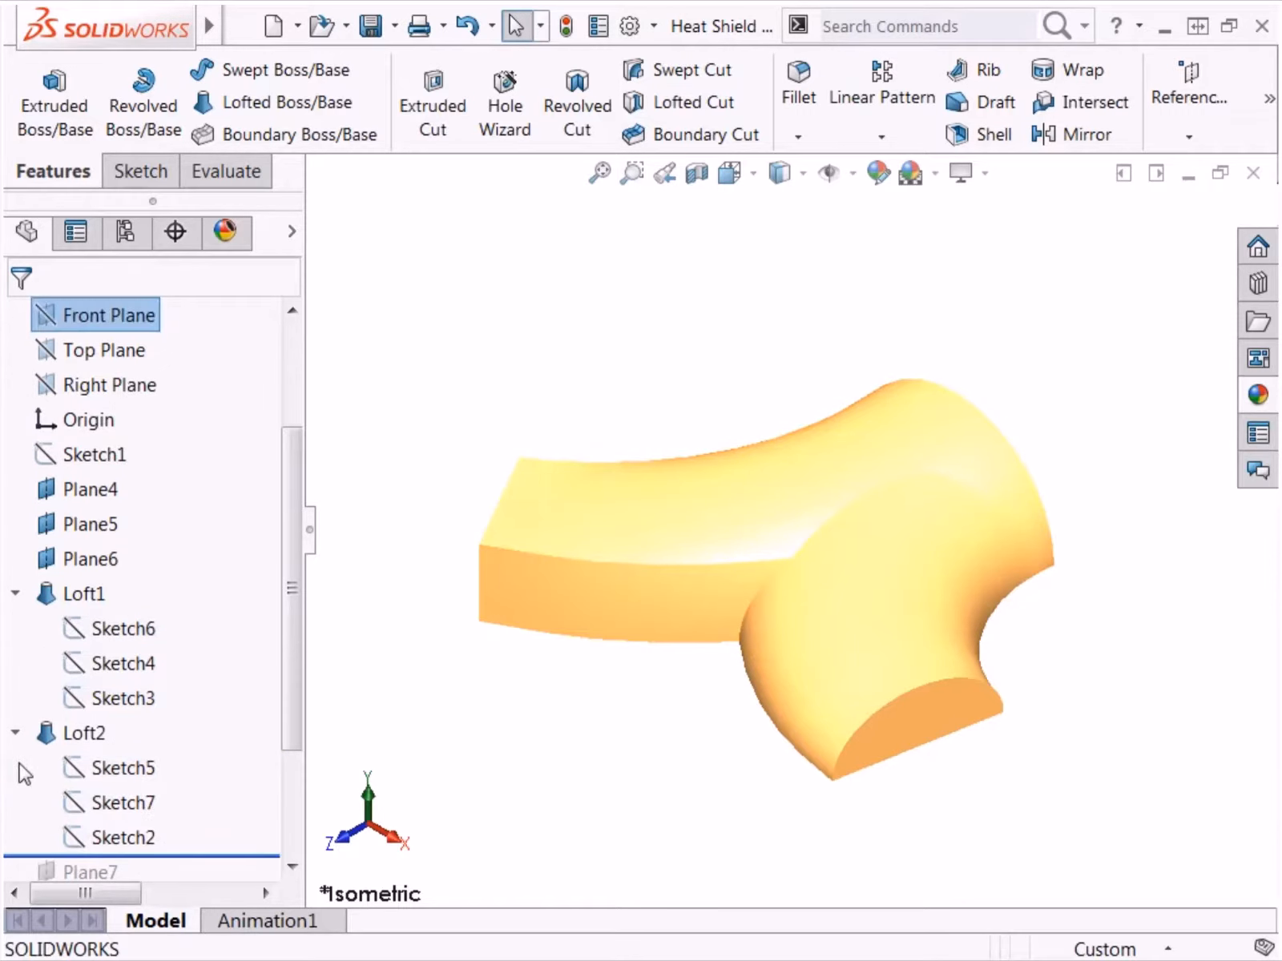
left_click(103, 772)
left_click(112, 801)
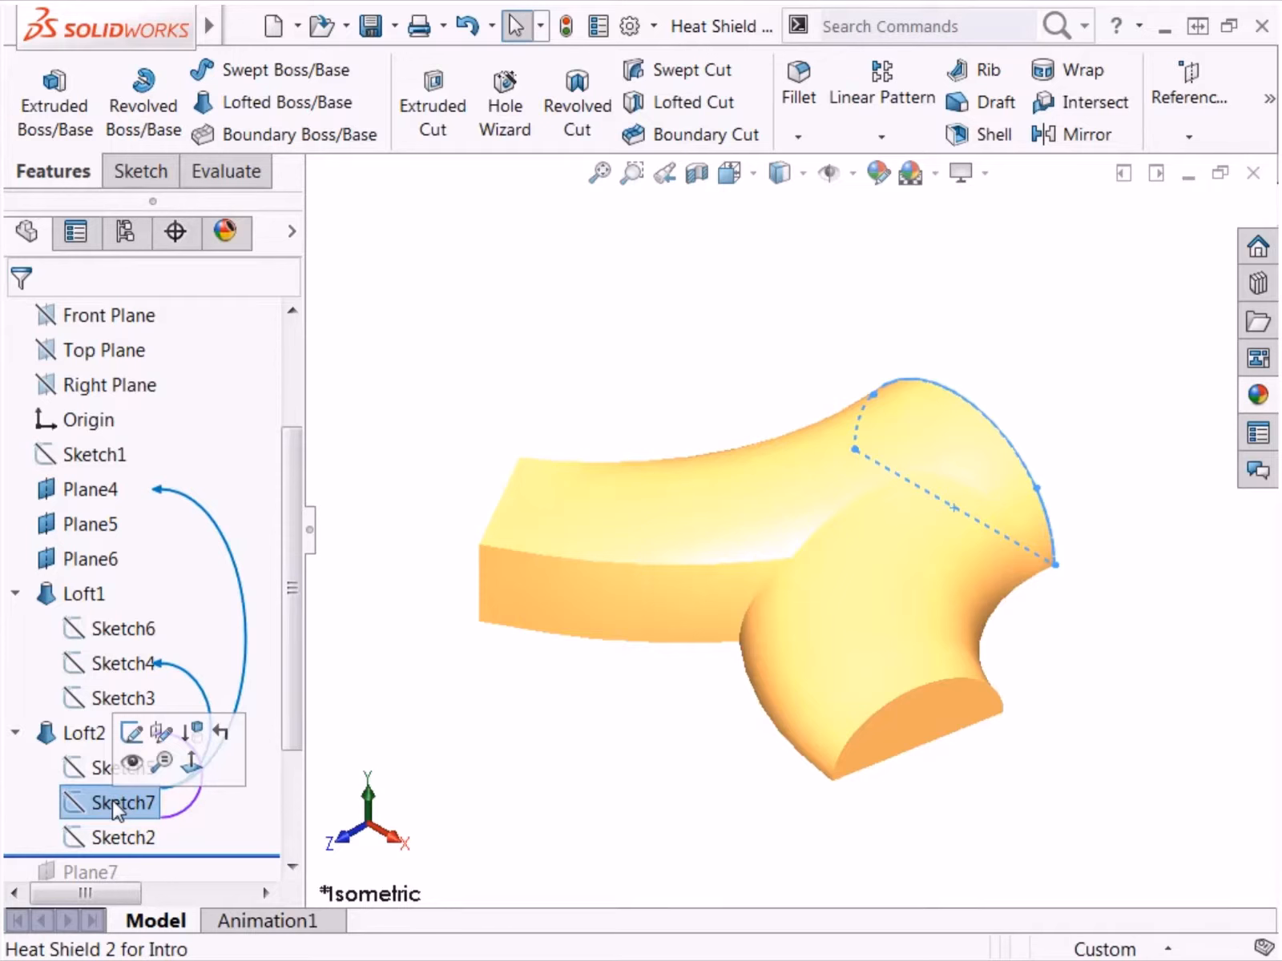
left_click(375, 686)
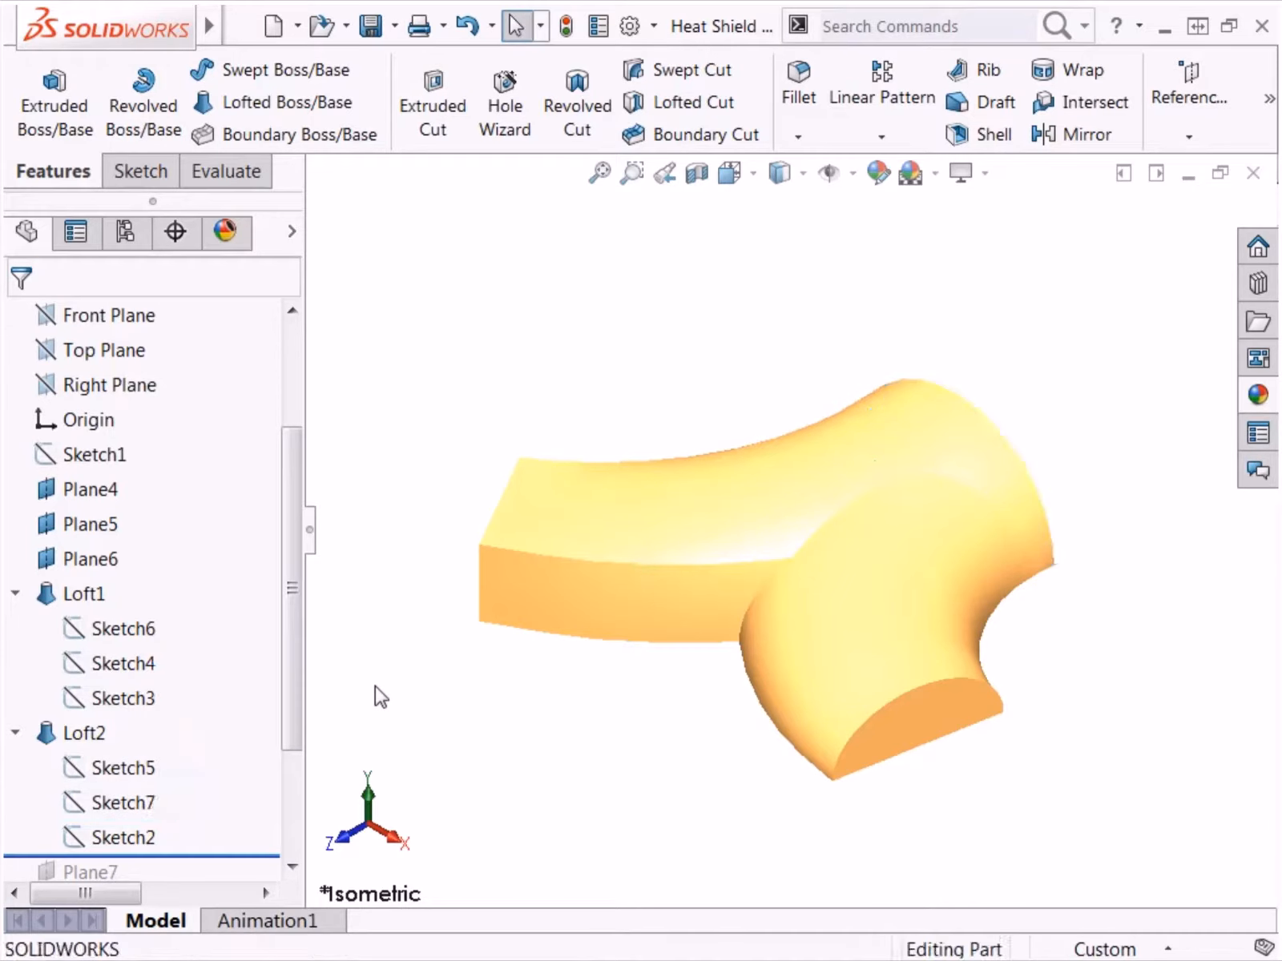
right_click(250, 803)
left_click(285, 847)
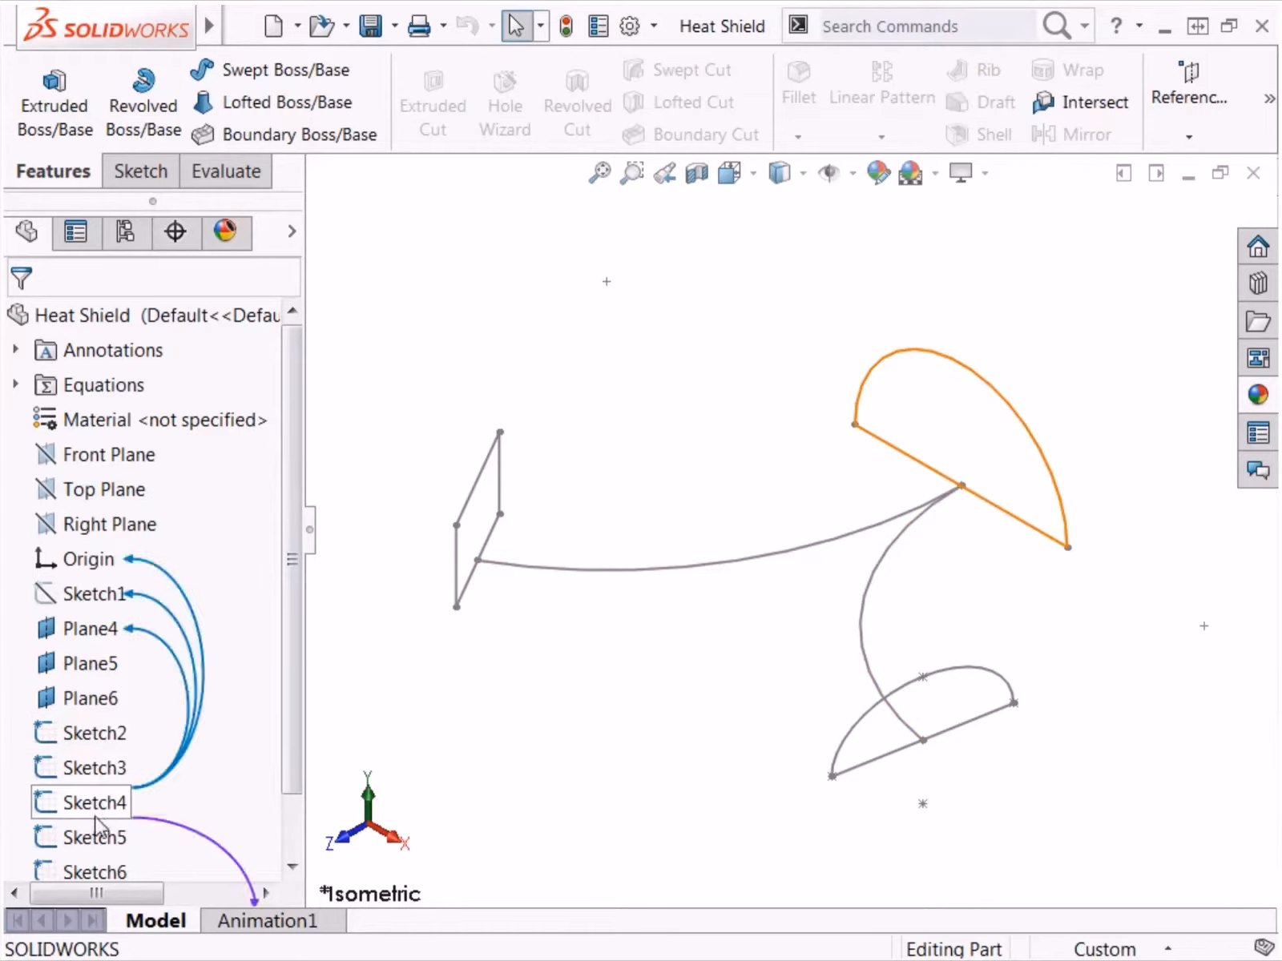
mouse_move(101, 854)
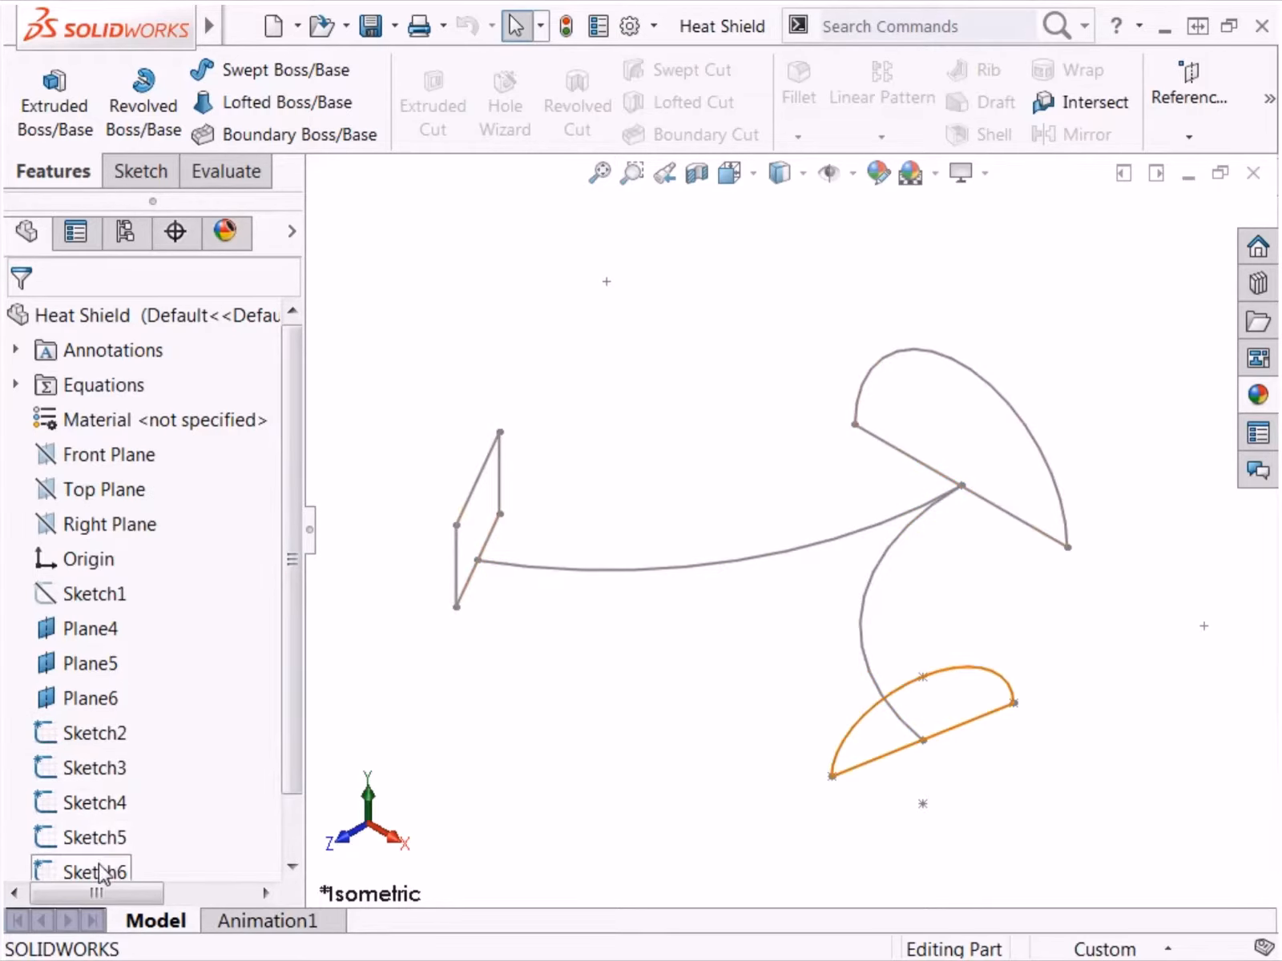
scroll(266, 755, "down", 2)
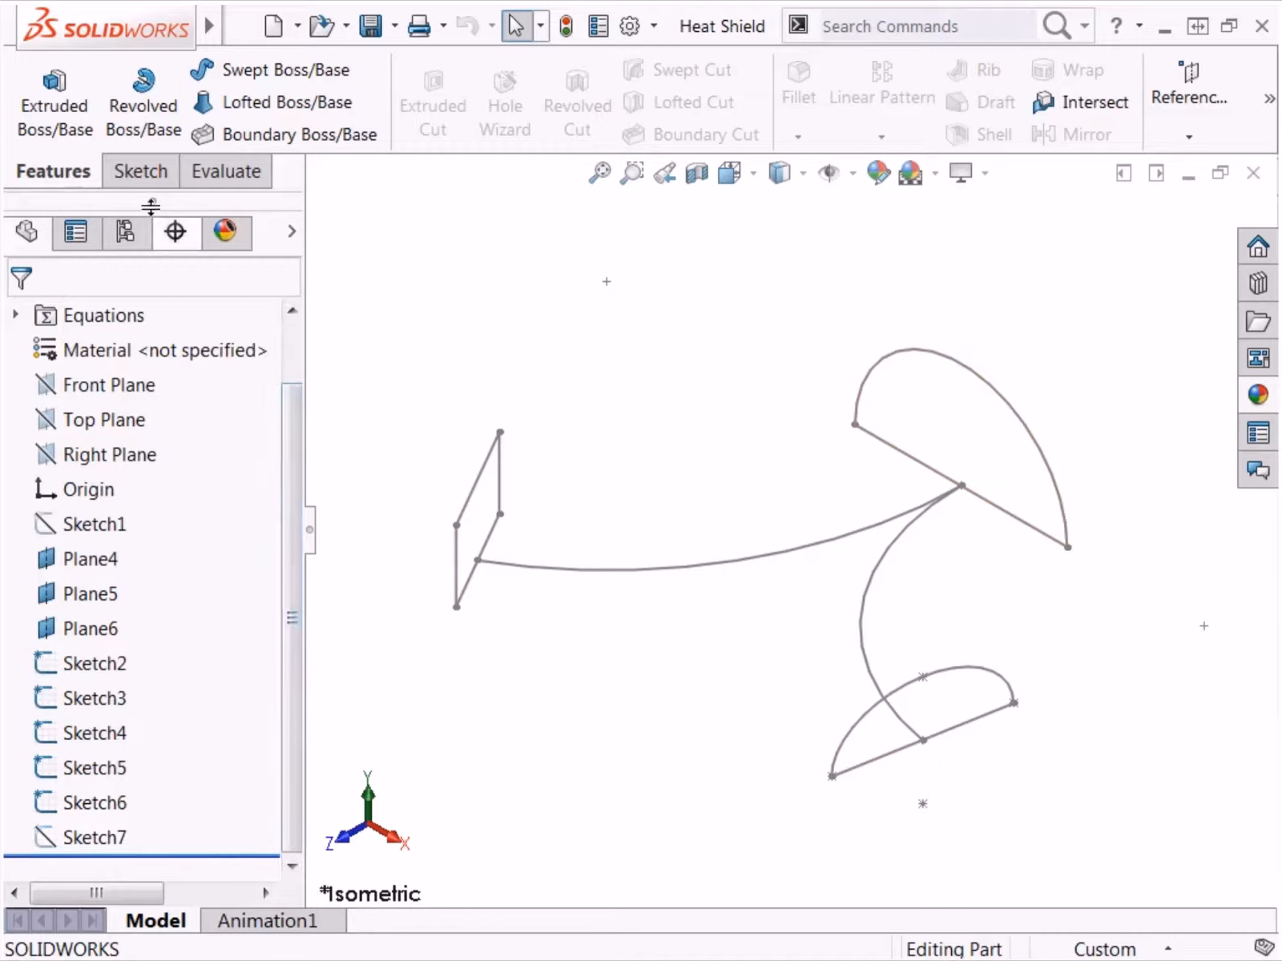
mouse_move(140, 30)
left_click(395, 35)
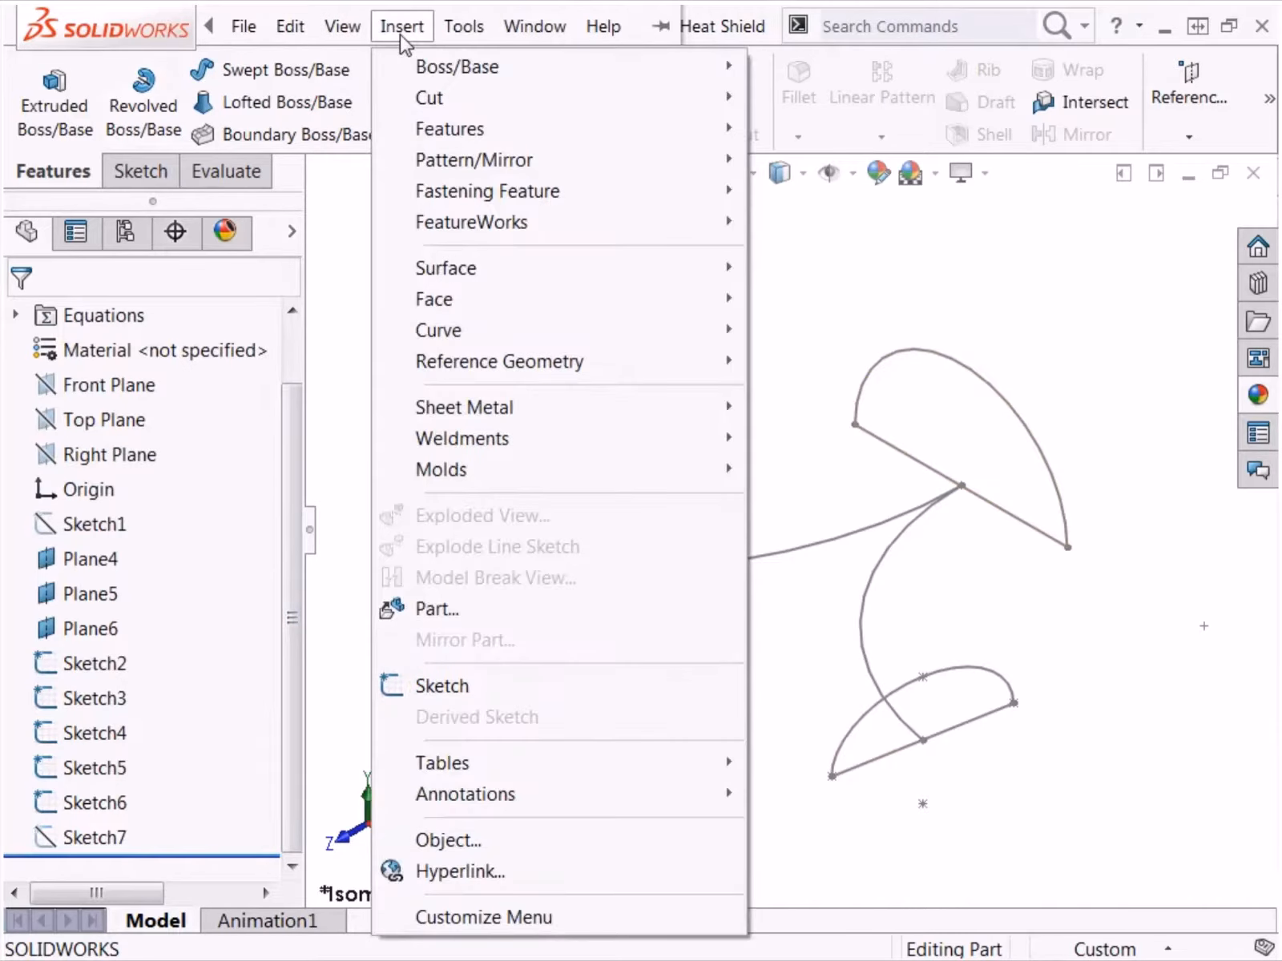
mouse_move(527, 73)
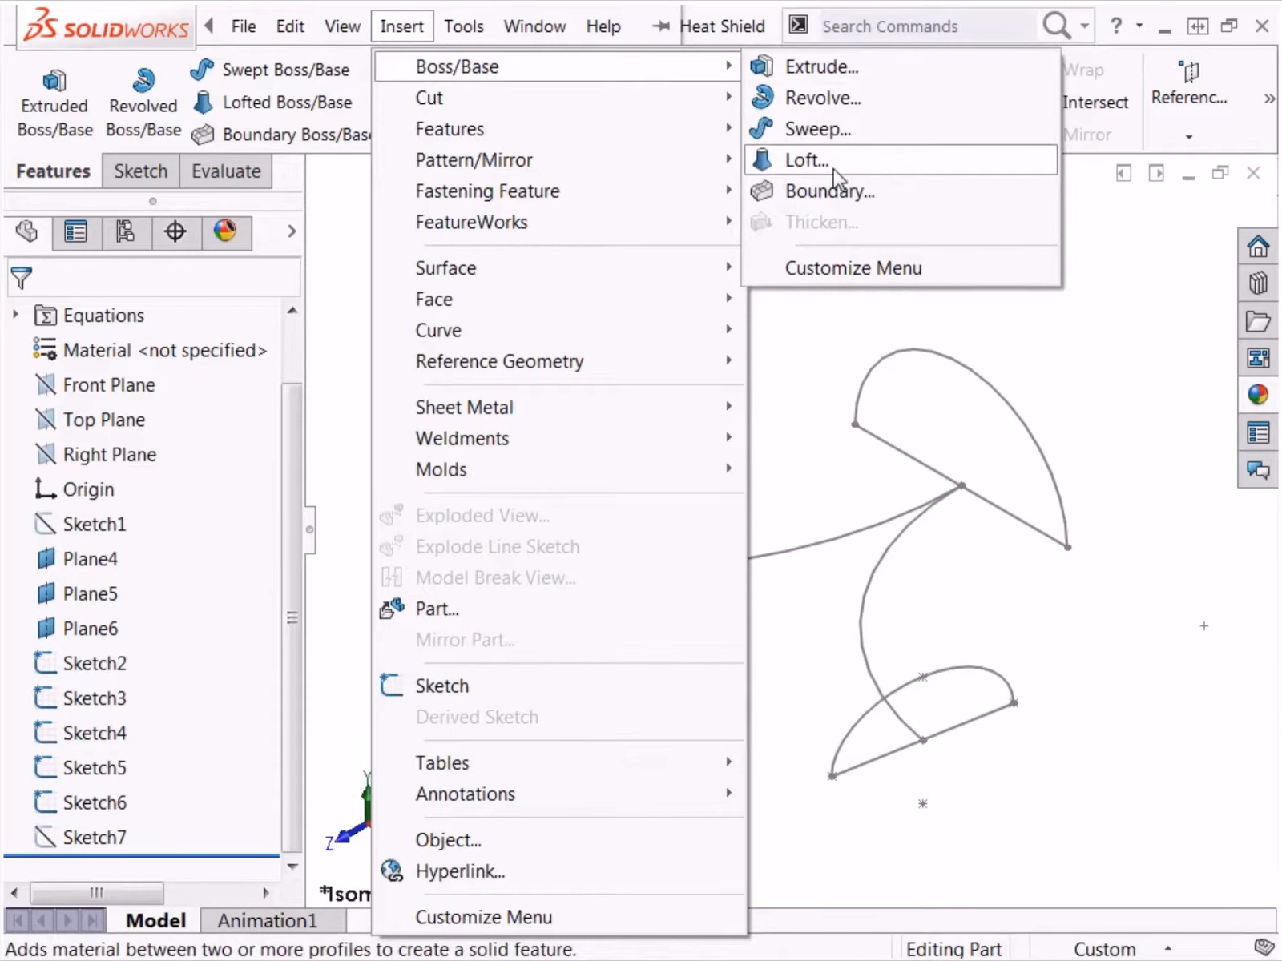
key("Escape")
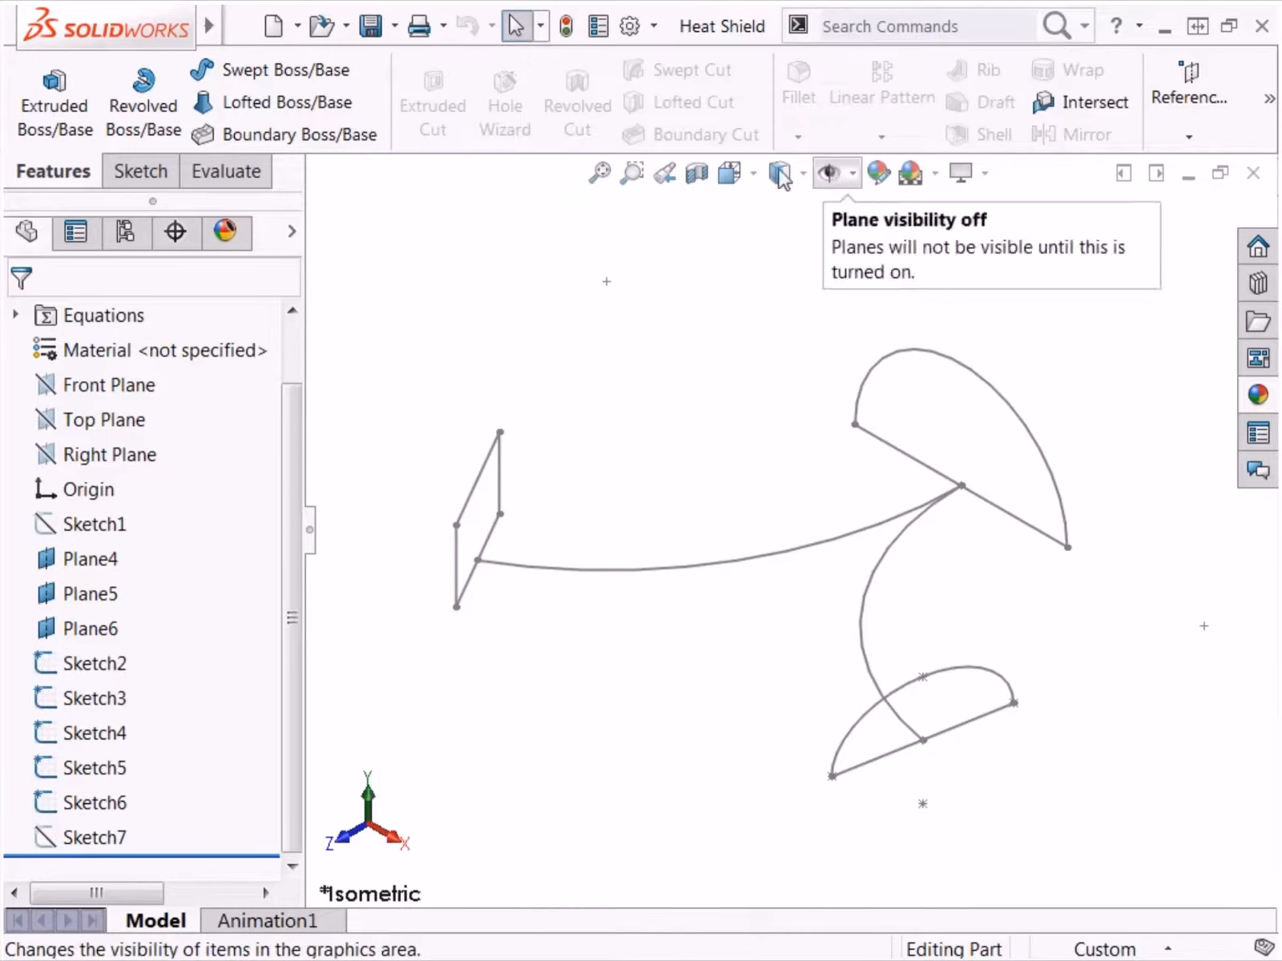
Step: Start a Lofted Boss/Base and pick Sketch6 and Sketch4 as profiles near their matching front endpoints
left_click(298, 104)
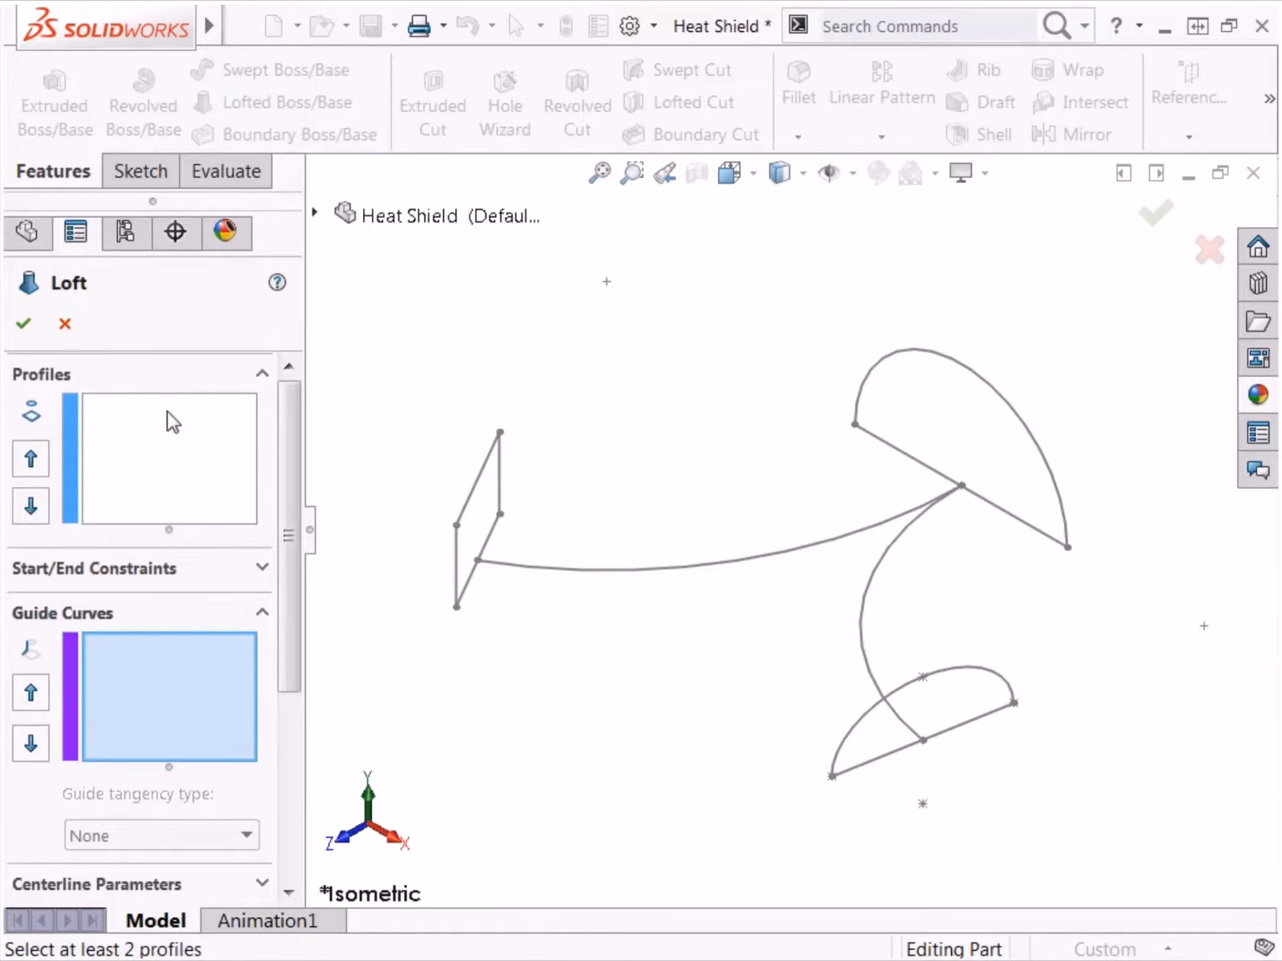
left_click(168, 411)
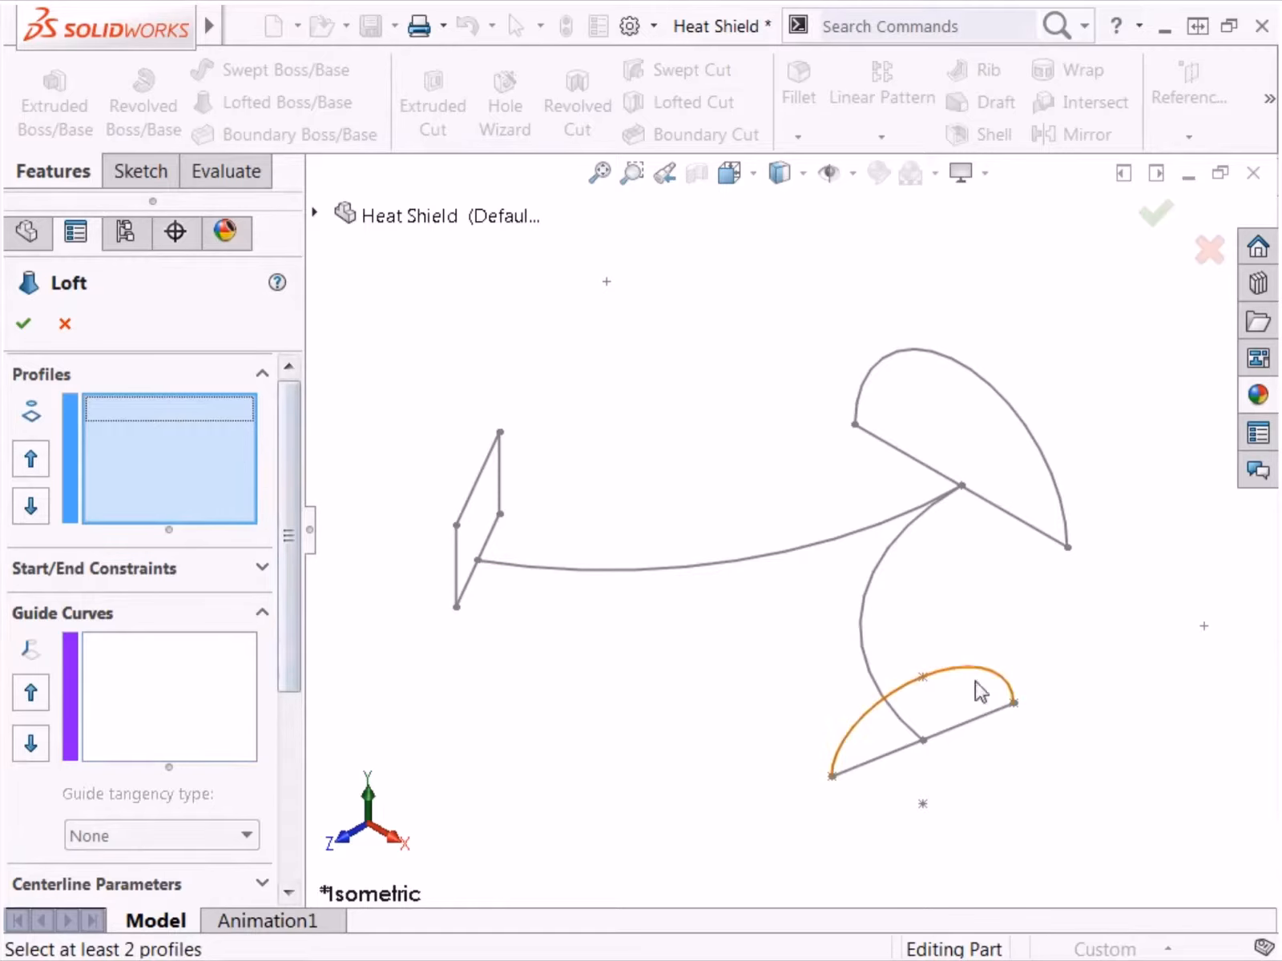
left_click(1014, 707)
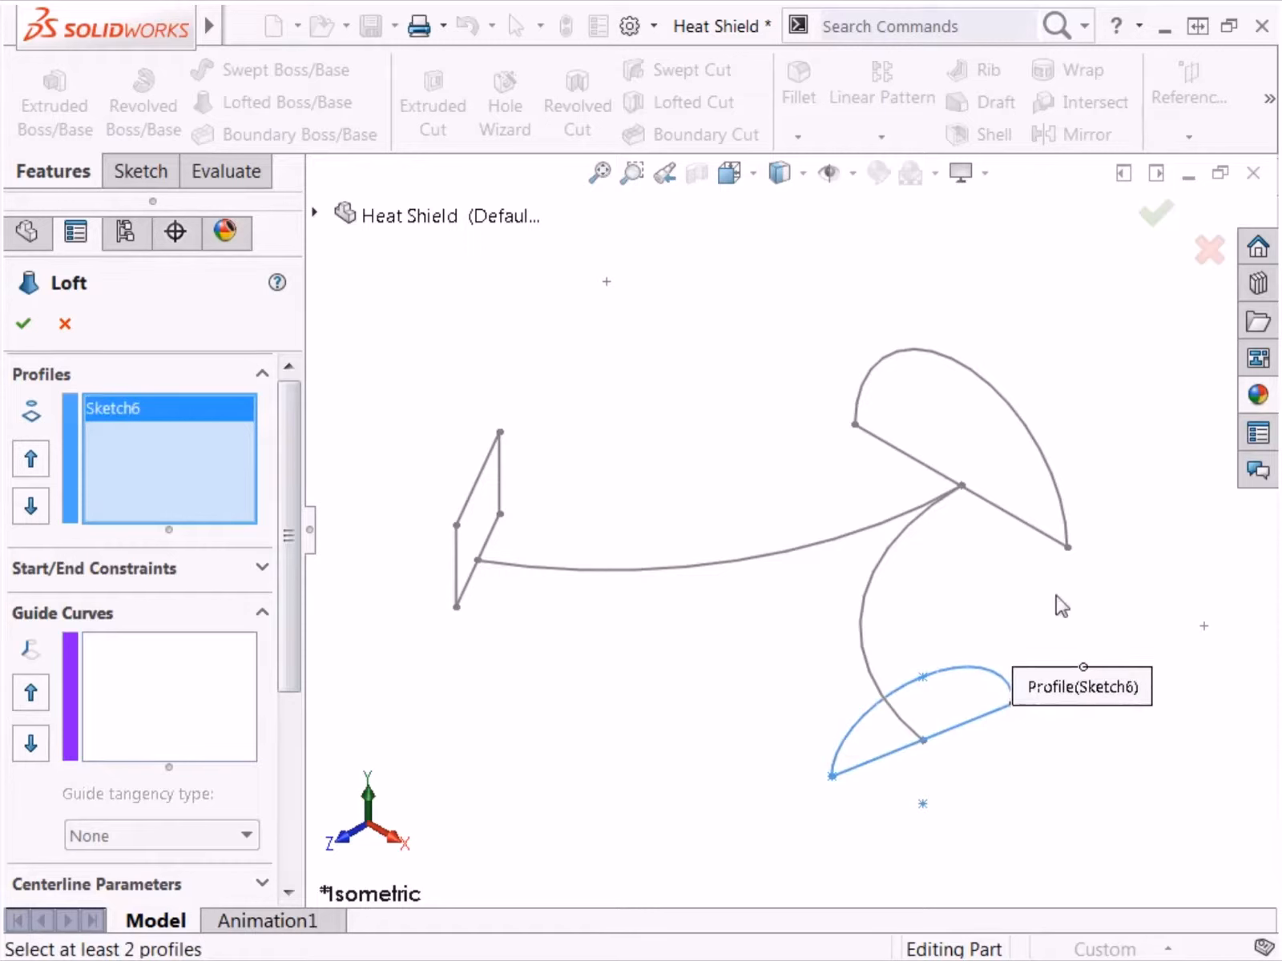
left_click(1067, 548)
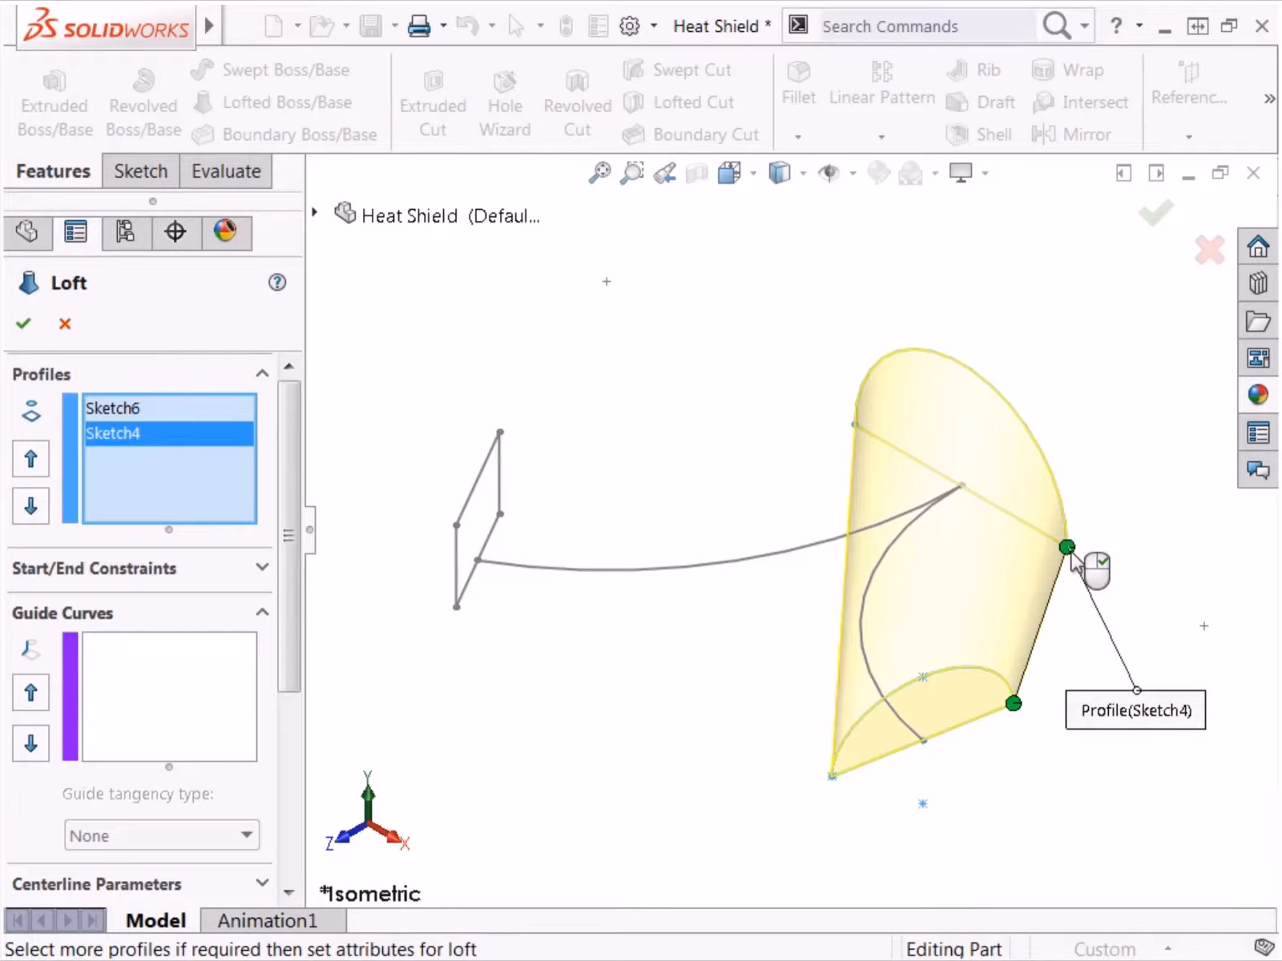
Step: Reselect the Sketch4 profile at its opposite endpoint and realign its loft connector with the endpoint matching Sketch6's
left_click(1070, 527)
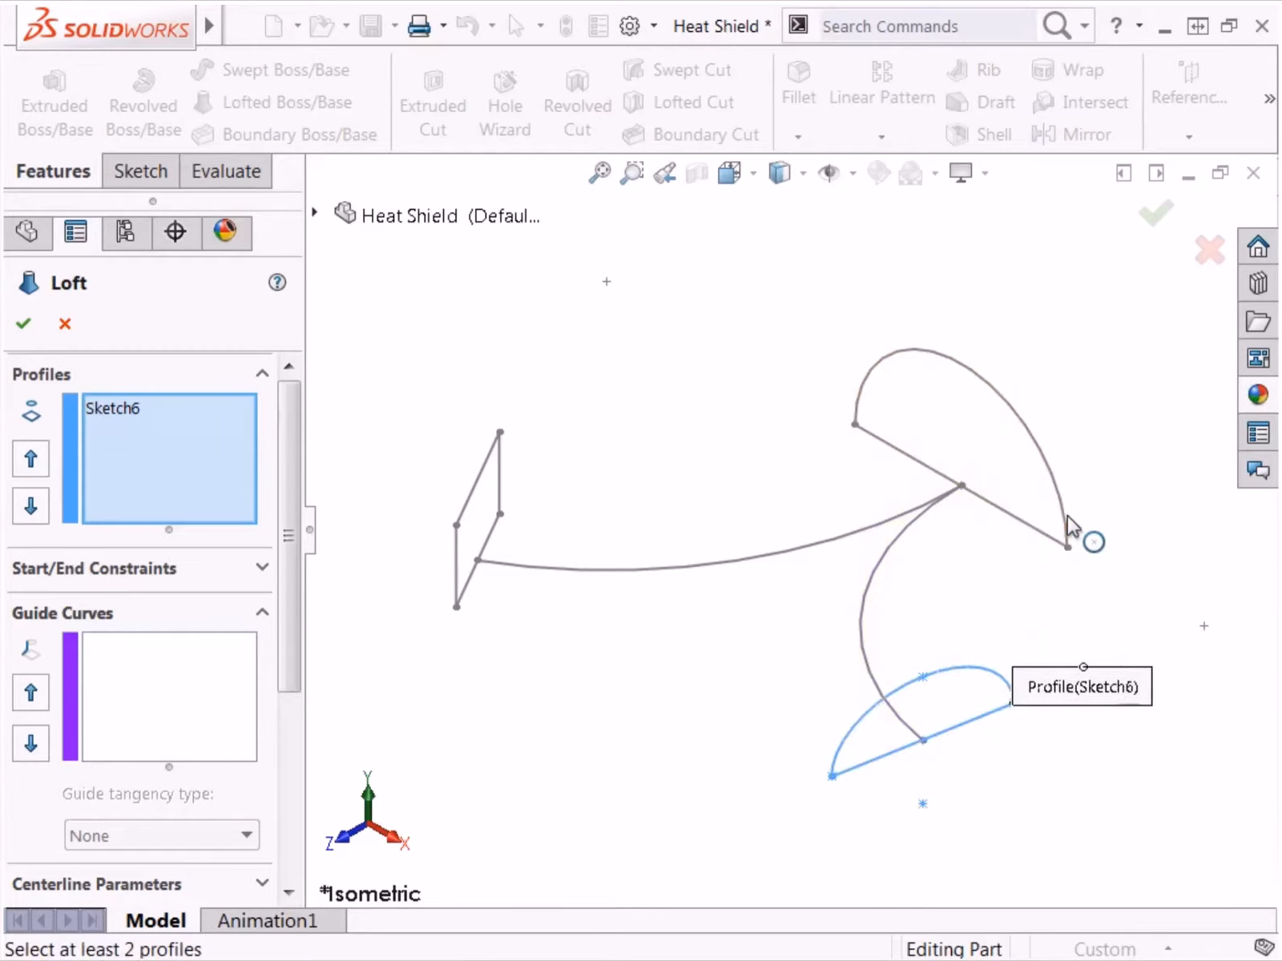
left_click(854, 425)
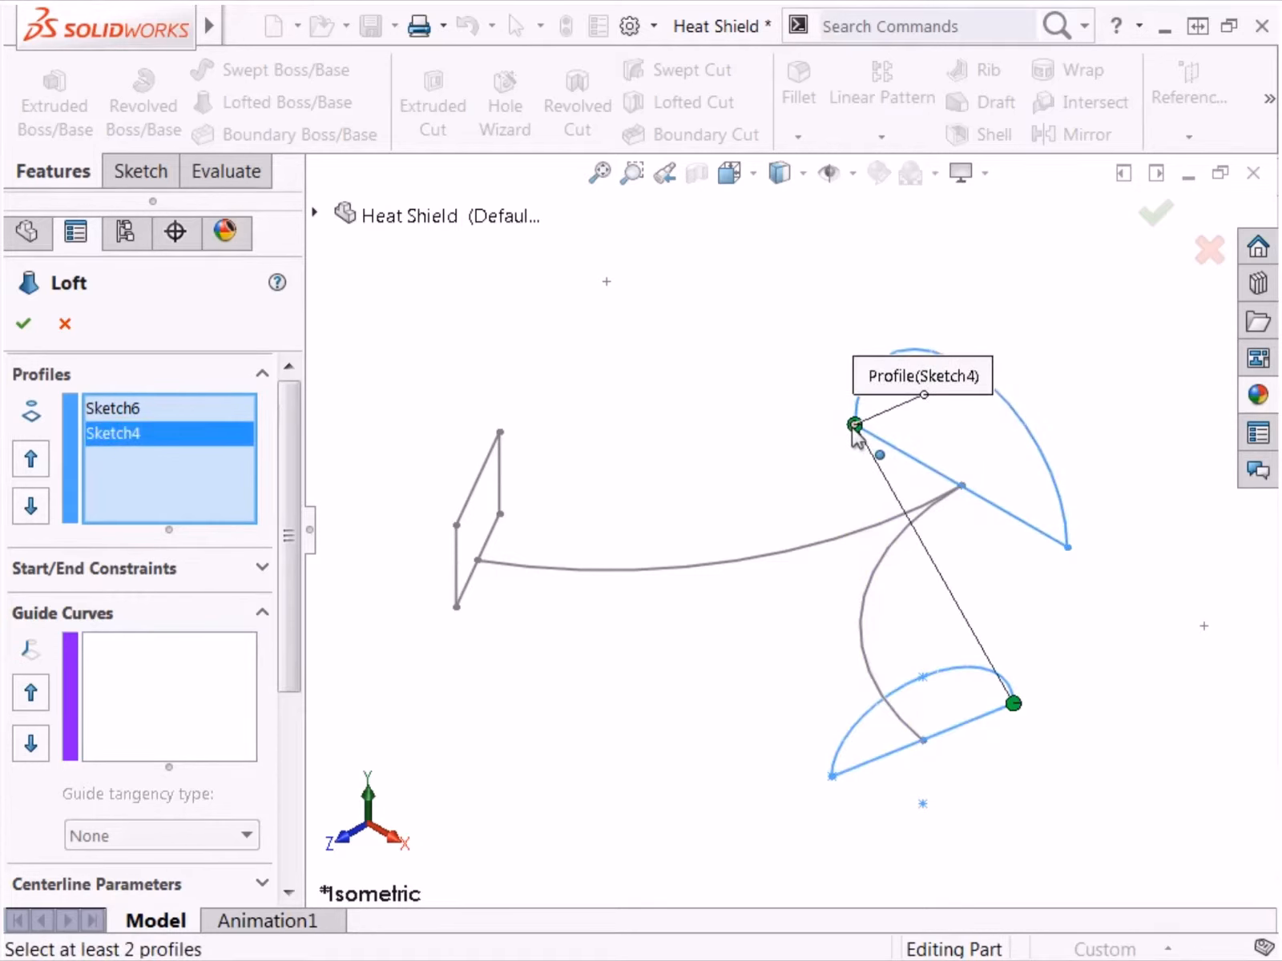
left_click_drag(854, 430, 1068, 549)
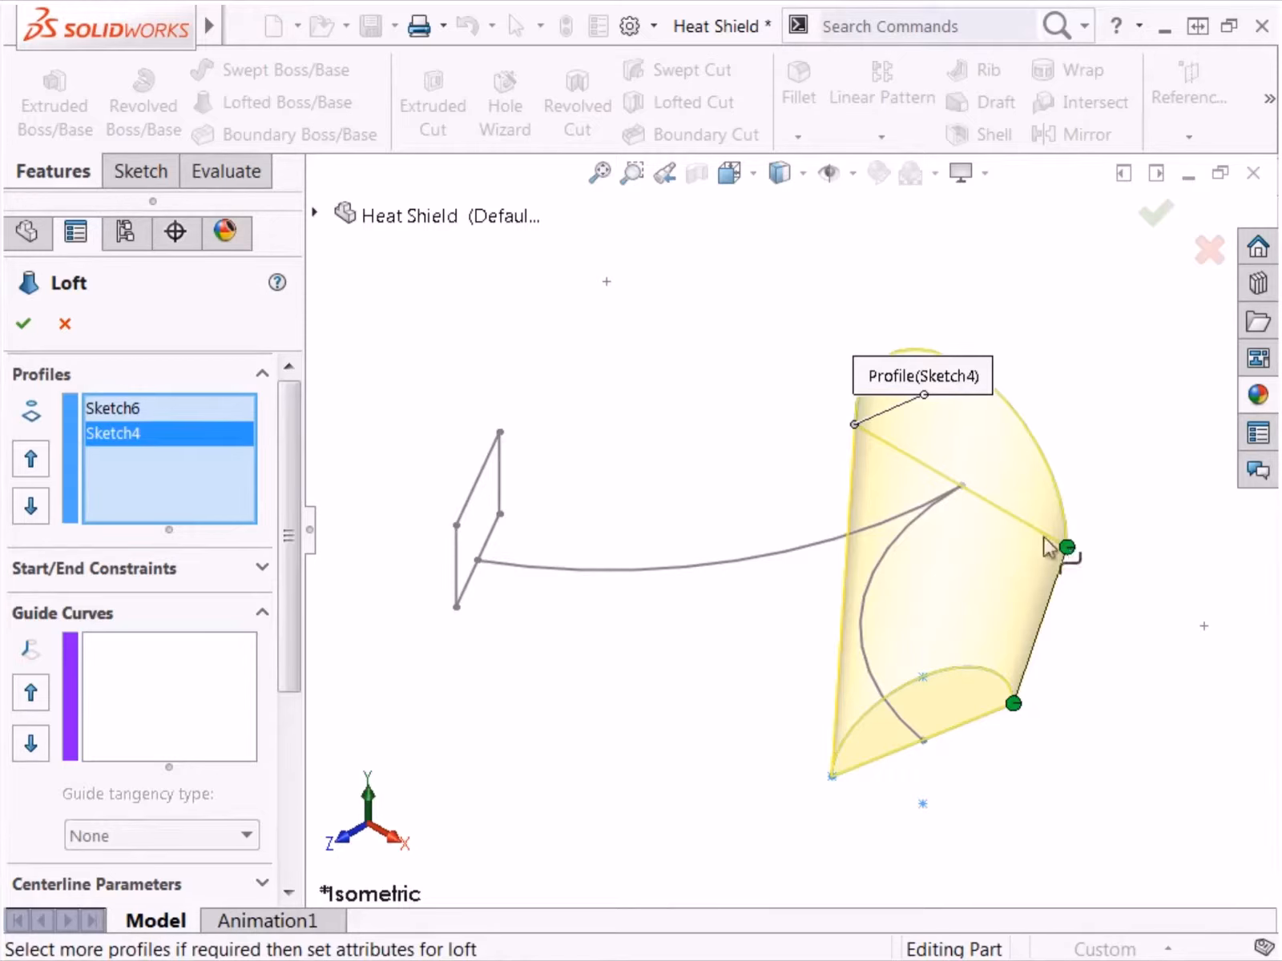
Step: Show all connectors of the loft between Sketch6 and Sketch4
right_click(465, 289)
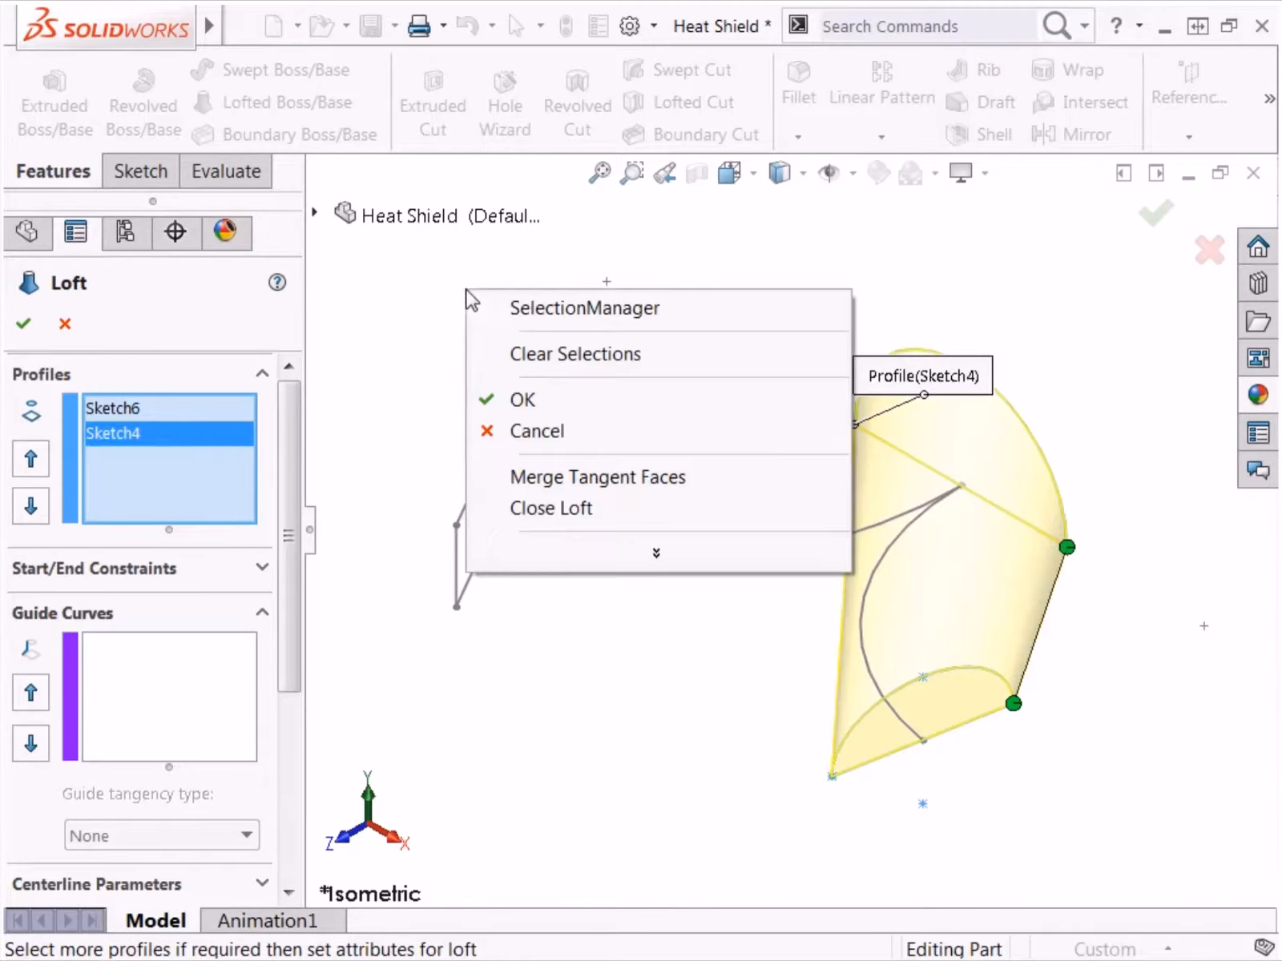
left_click(593, 556)
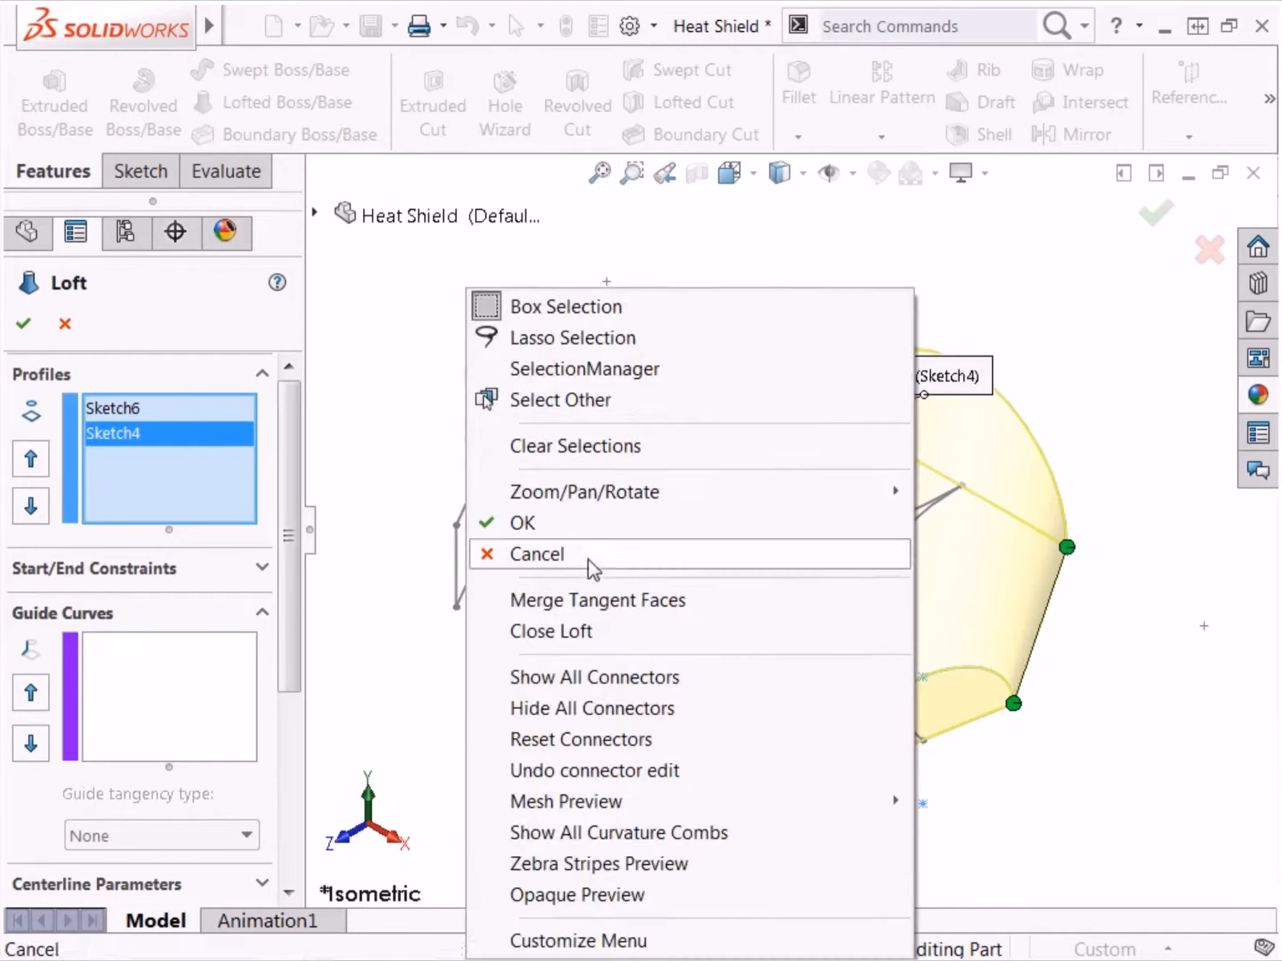
left_click(599, 685)
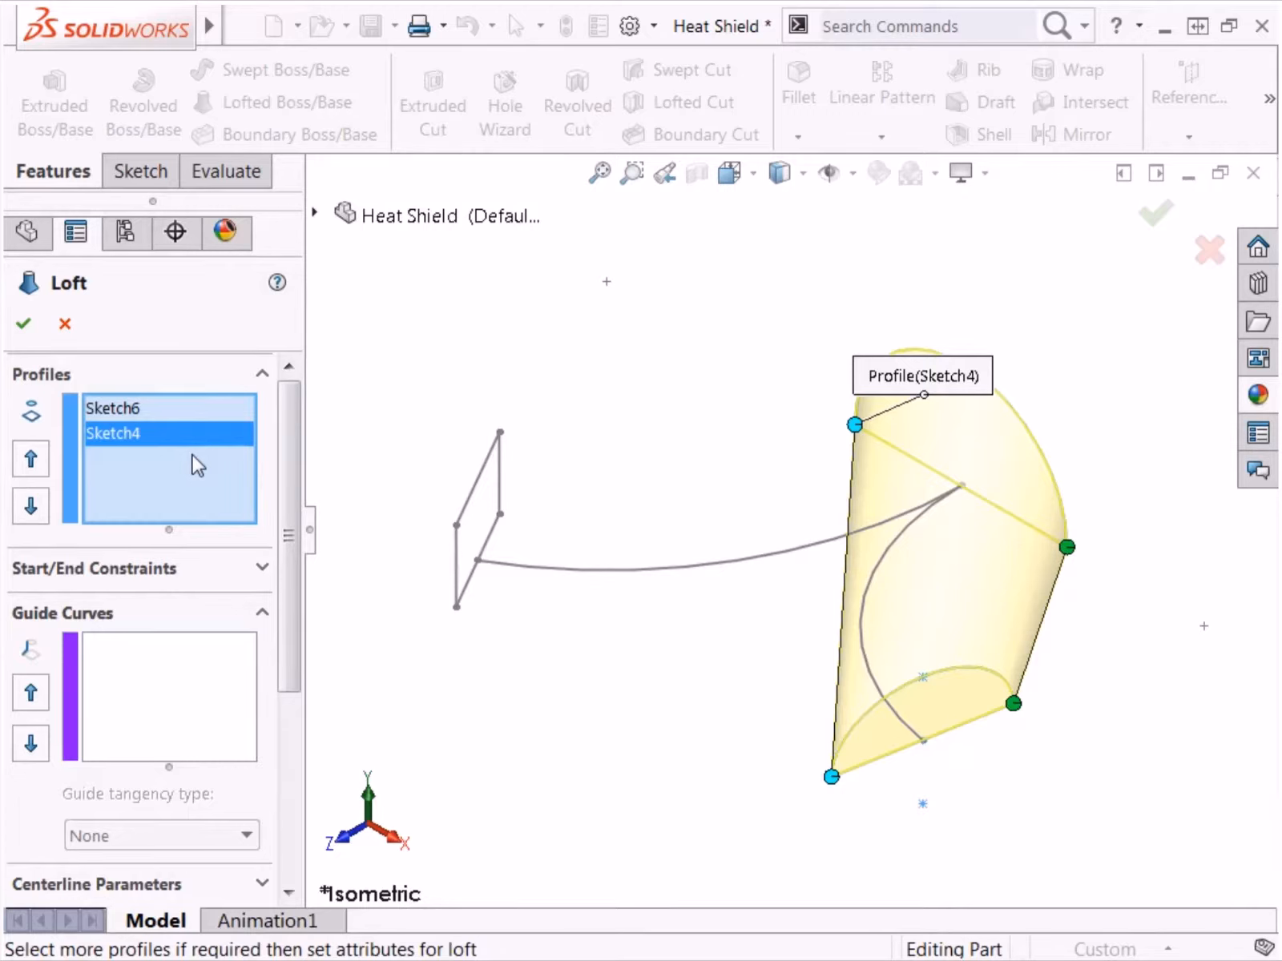
Step: Try moving Sketch4 ahead of Sketch6 in the loft's profile order and restore the order
left_click(38, 464)
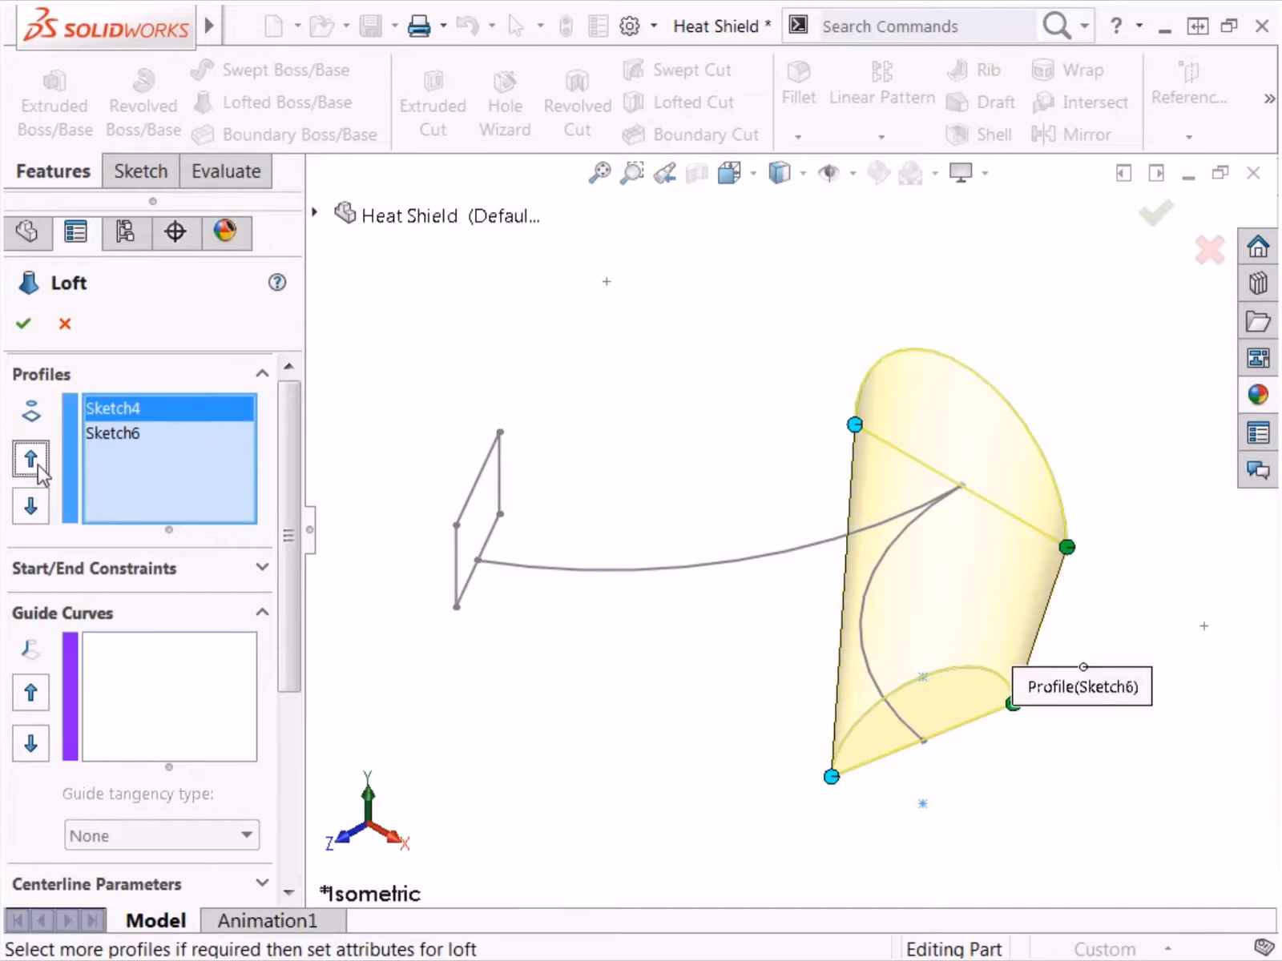
left_click(30, 512)
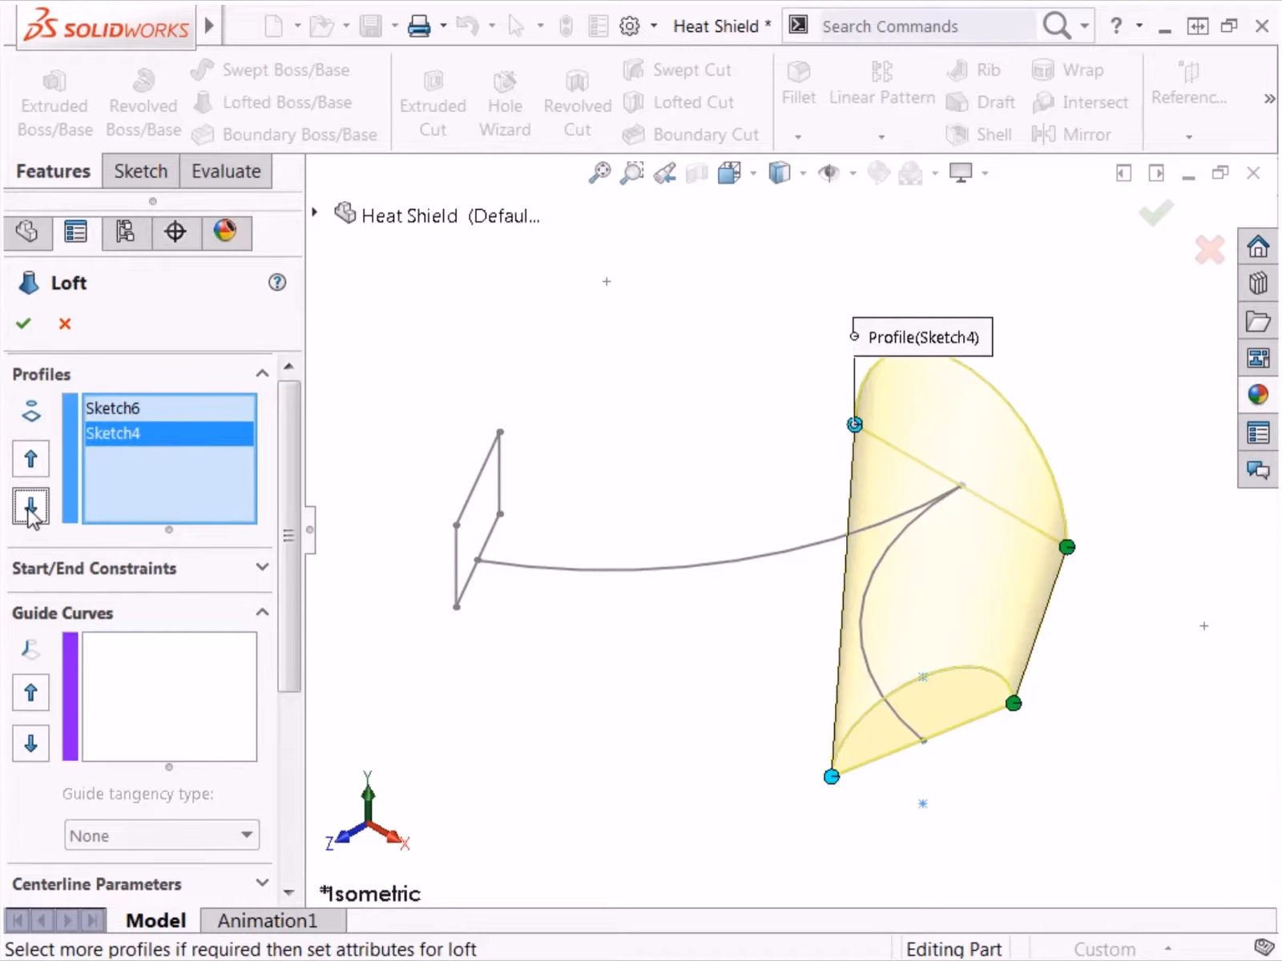
Step: Set both the start and end constraints of the loft to Normal To Profile
left_click(204, 569)
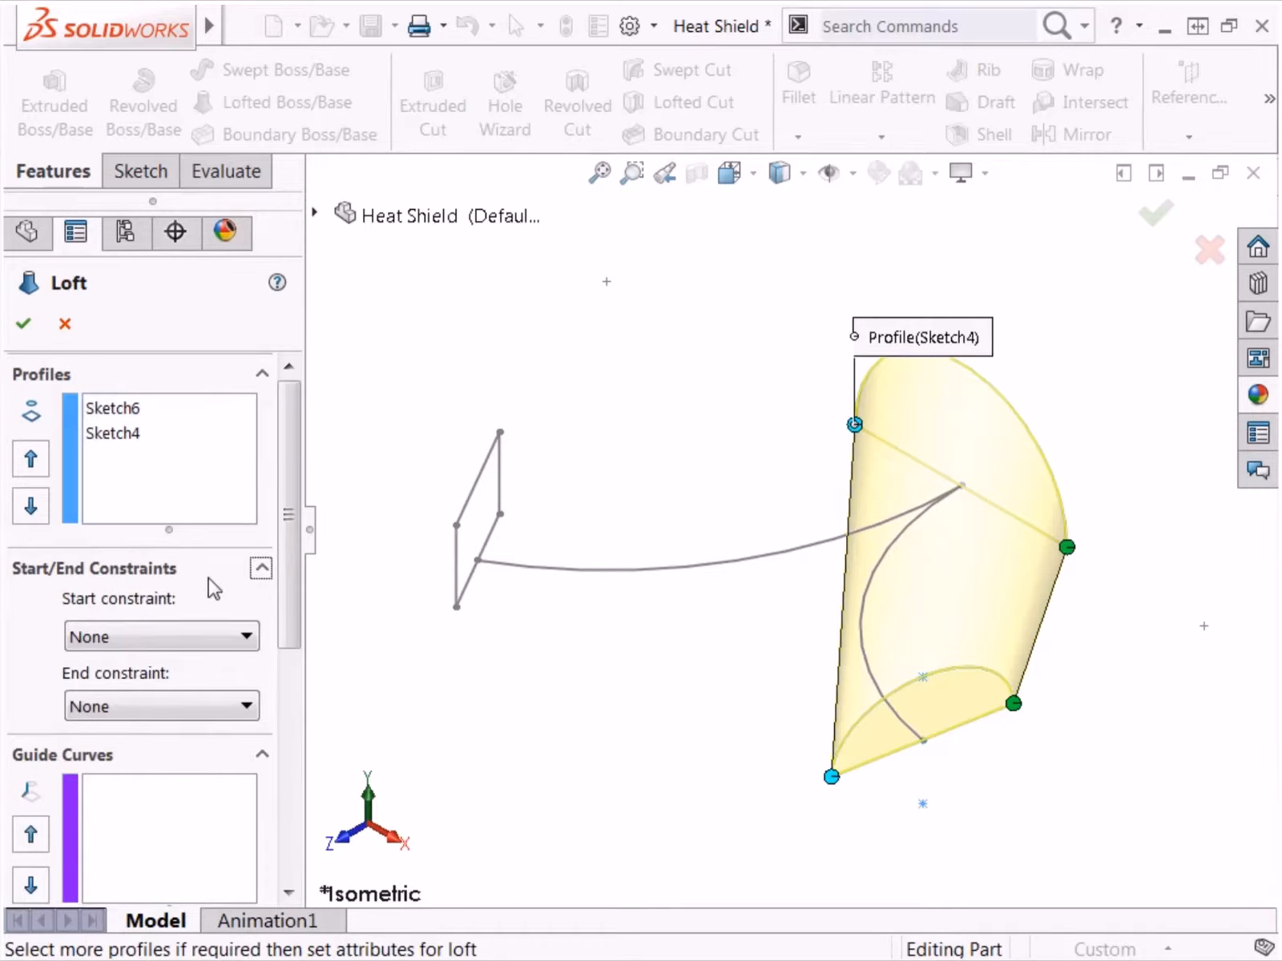
left_click(229, 636)
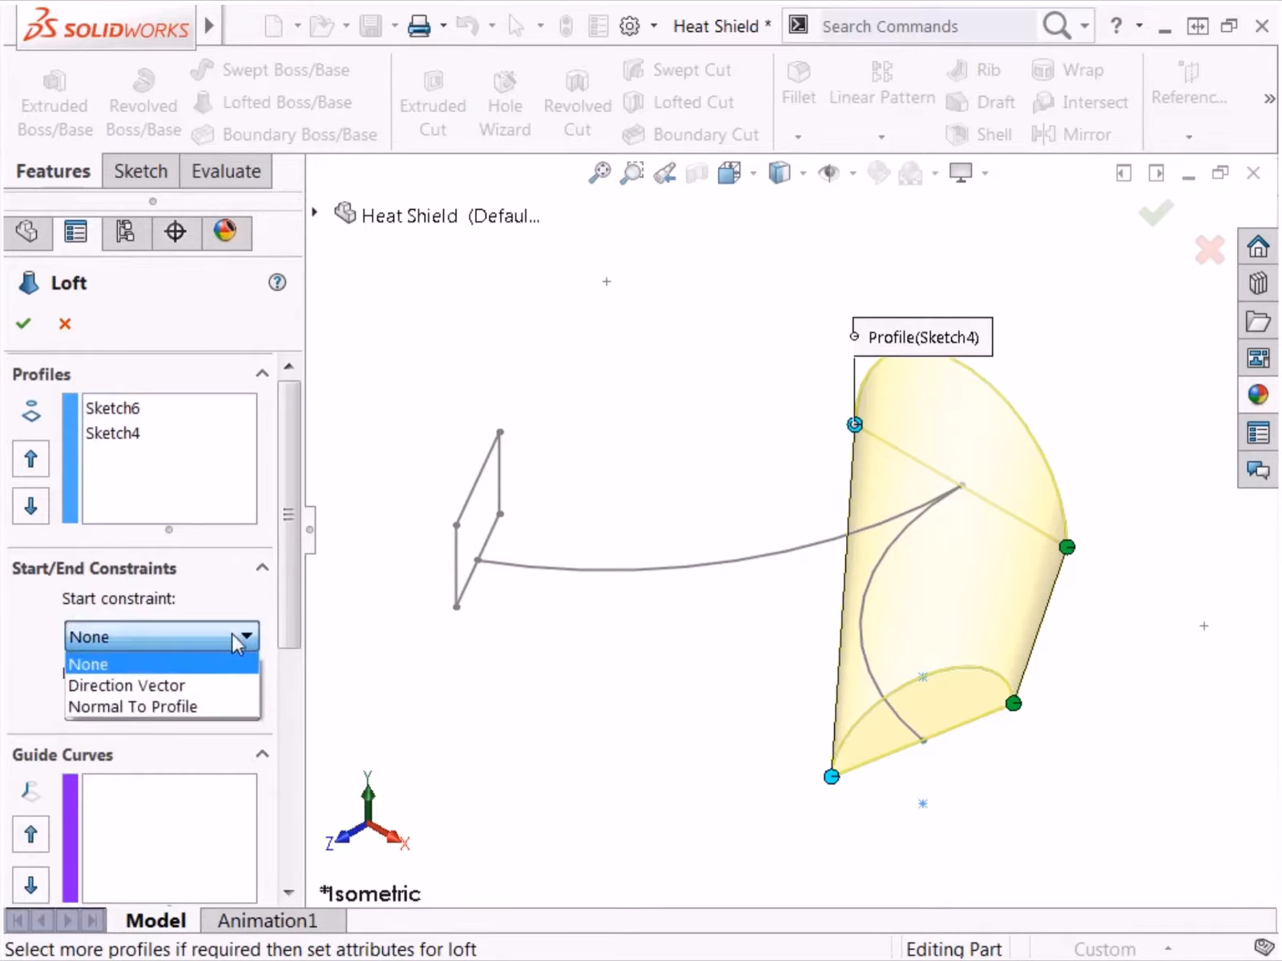
left_click(220, 706)
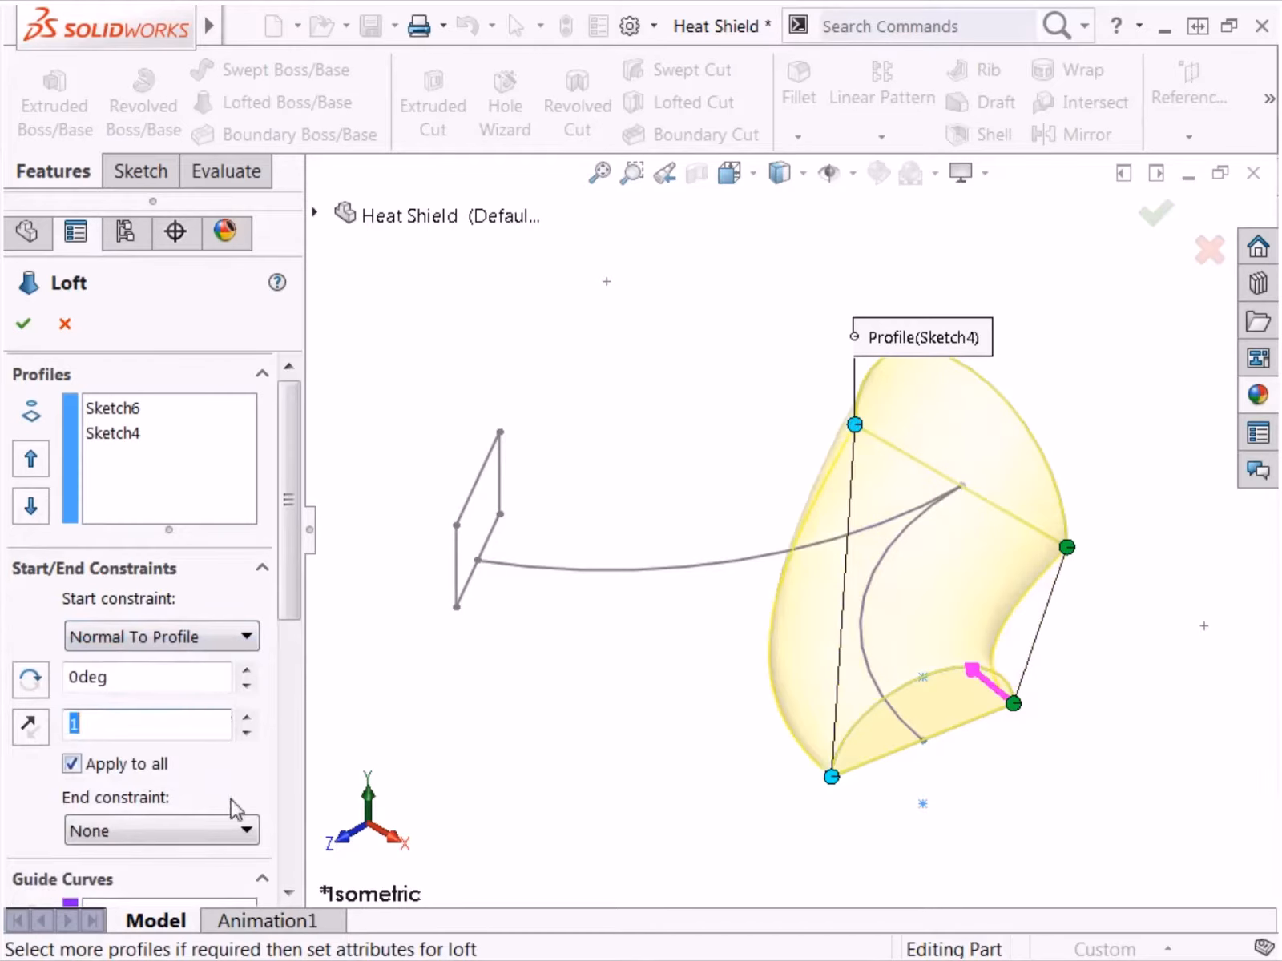
left_click(240, 831)
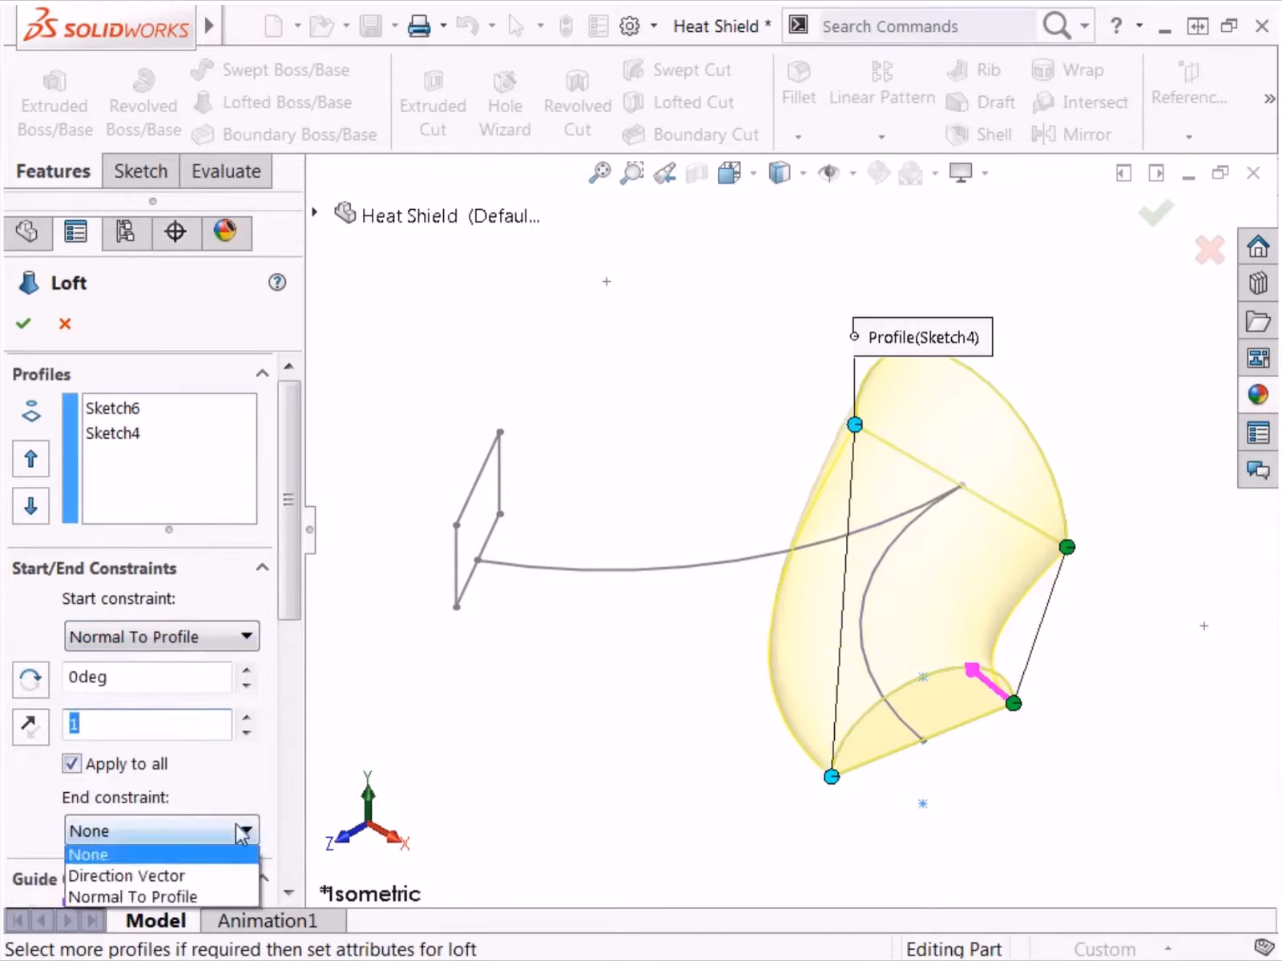
left_click(221, 899)
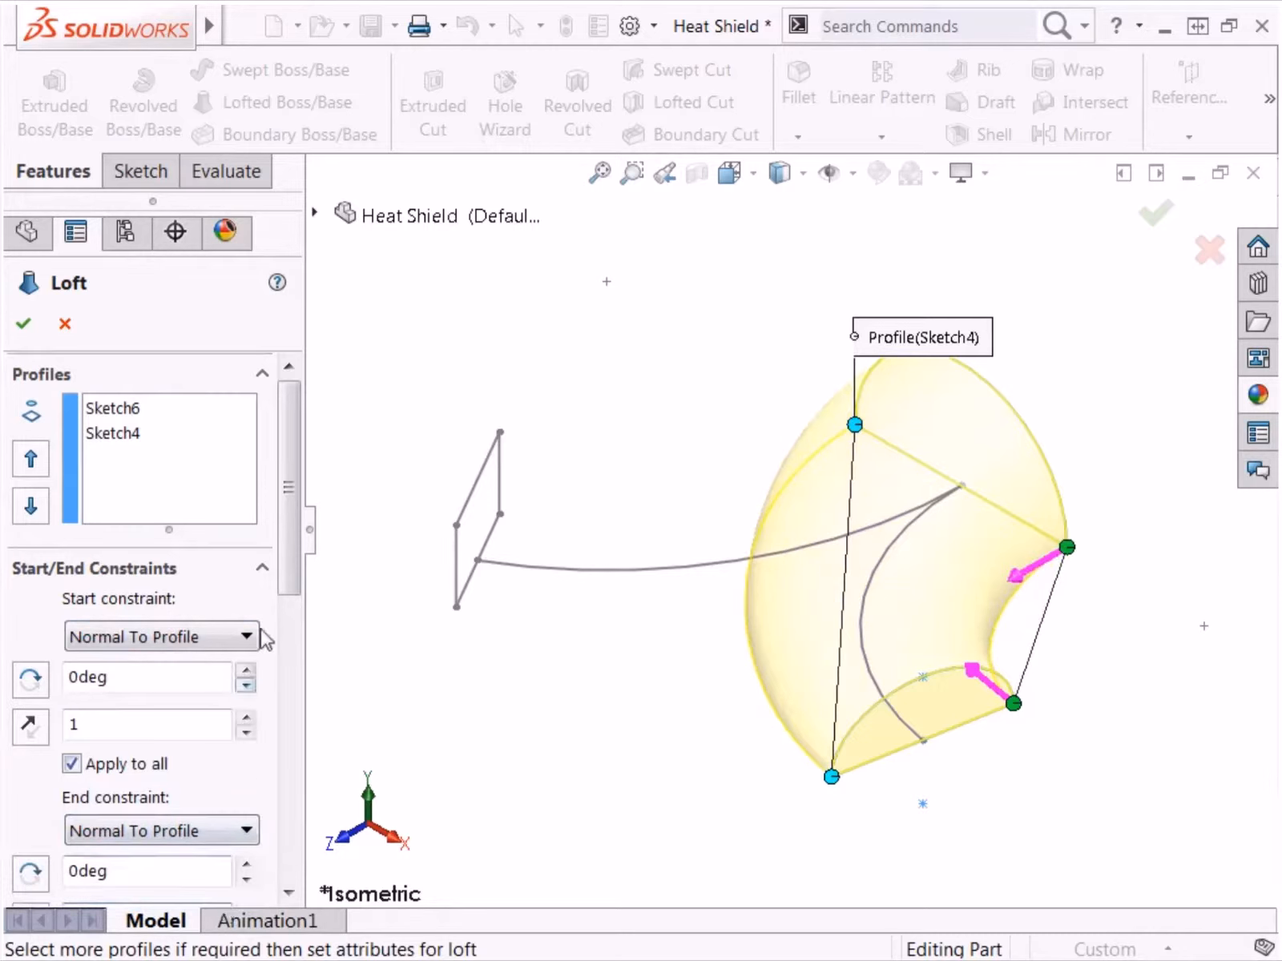
Step: Try a start tangent length of 1.5 for all points of the loft and restore it to 1
left_click_drag(281, 579, 288, 661)
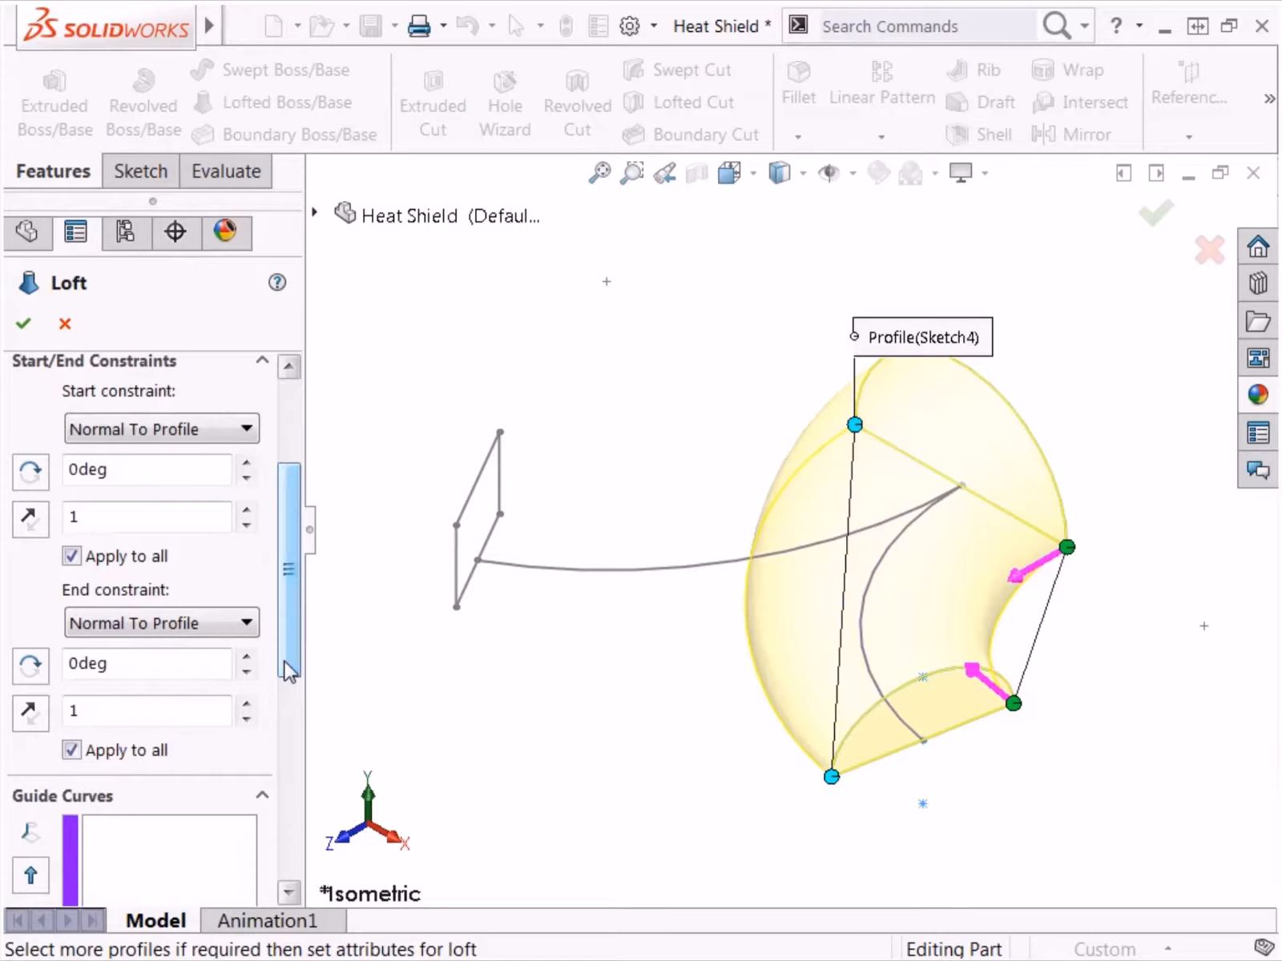
left_click(247, 510)
left_click(247, 511)
left_click(246, 511)
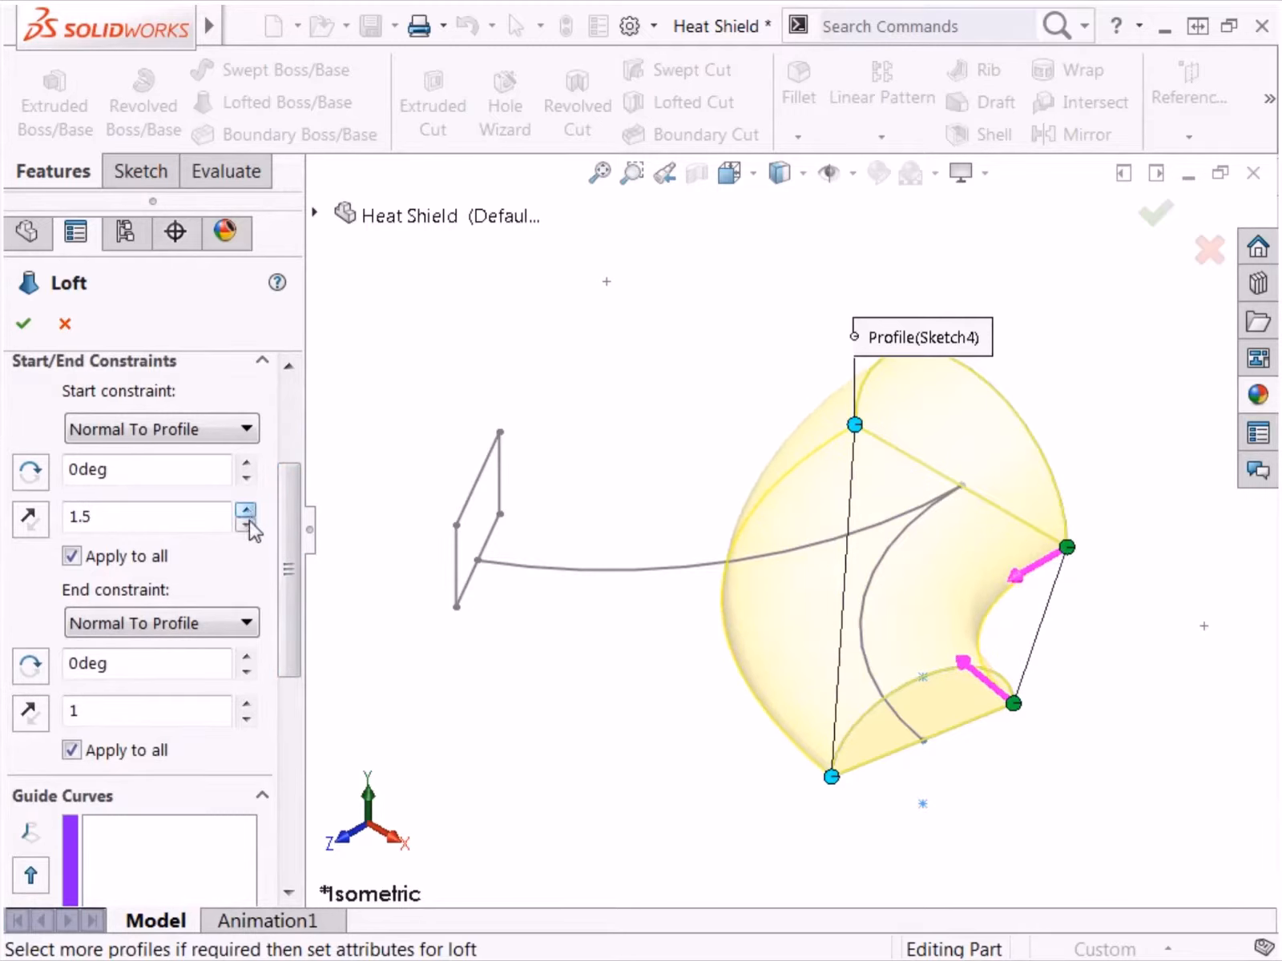
left_click(246, 525)
left_click(247, 525)
left_click(247, 525)
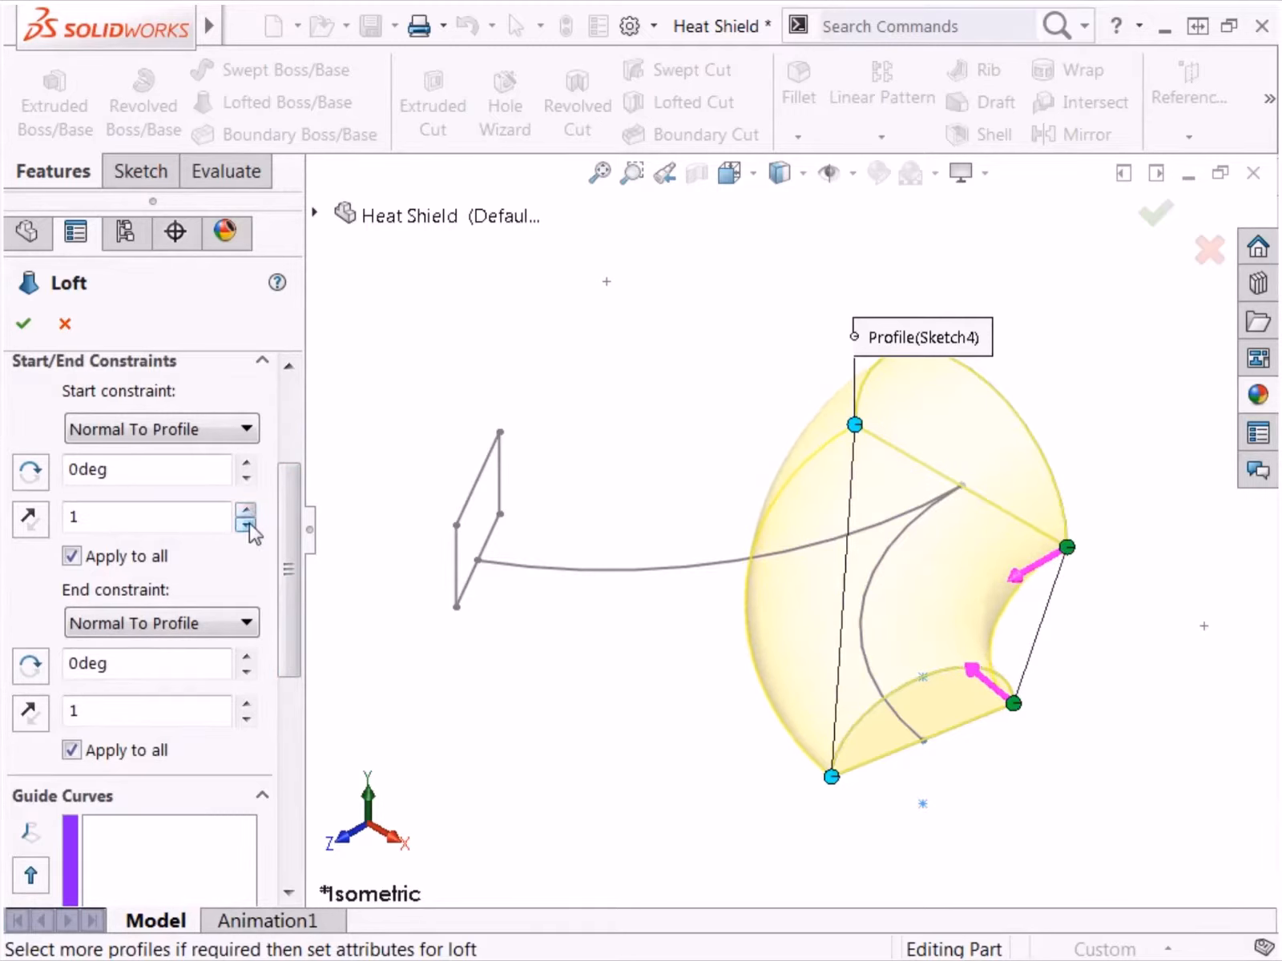
Step: Turn off Apply to all for the start constraint and set its start tangent length to 1.5
left_click(72, 556)
left_click(245, 512)
left_click(245, 513)
left_click(245, 513)
left_click(245, 512)
Step: Try a start tangent length of 1.8, restore it to 1 and turn Apply to all back on for the start constraint
left_click(245, 513)
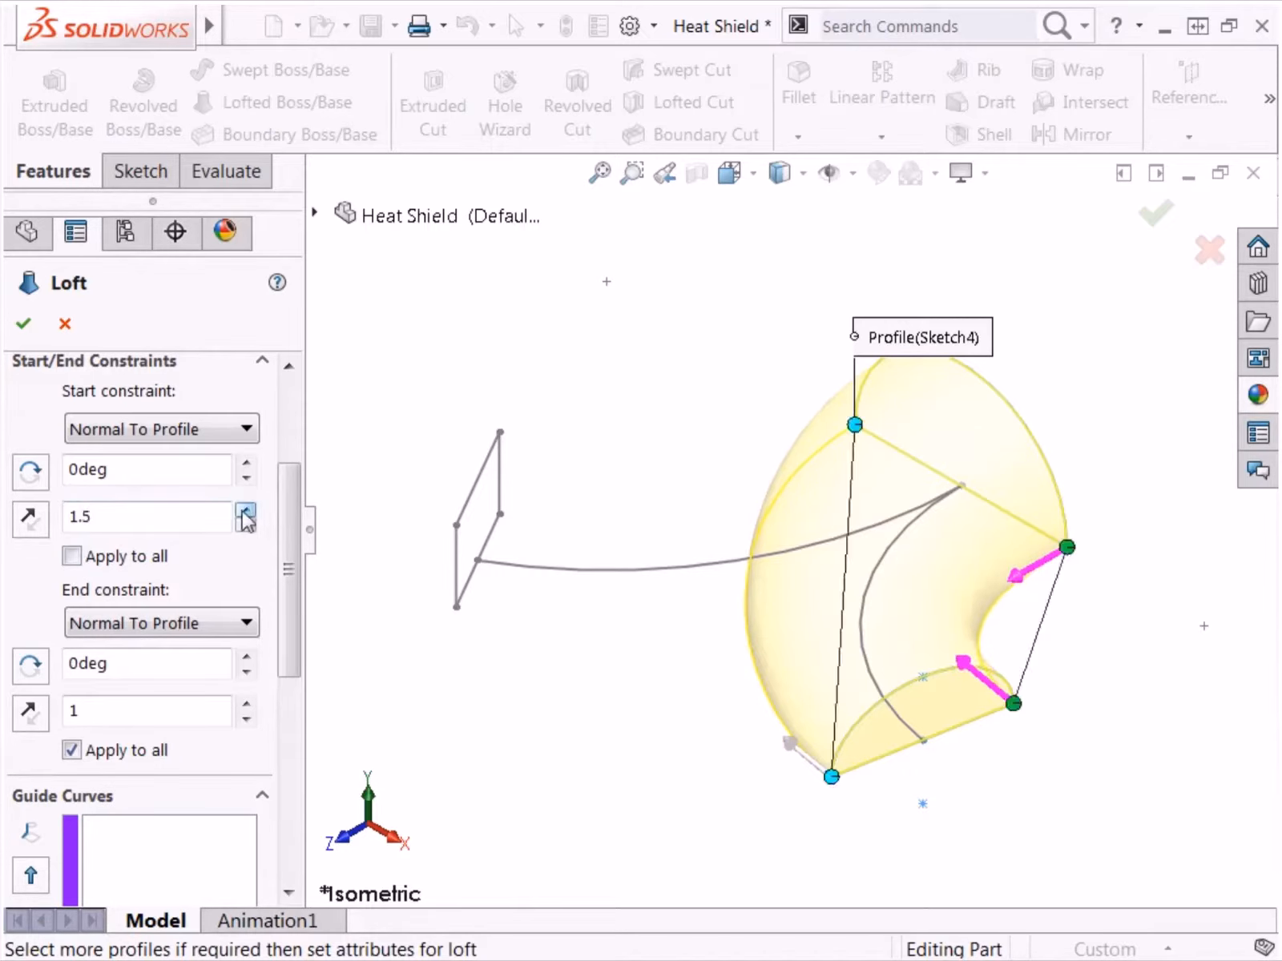
left_click(245, 513)
left_click(245, 513)
left_click(245, 512)
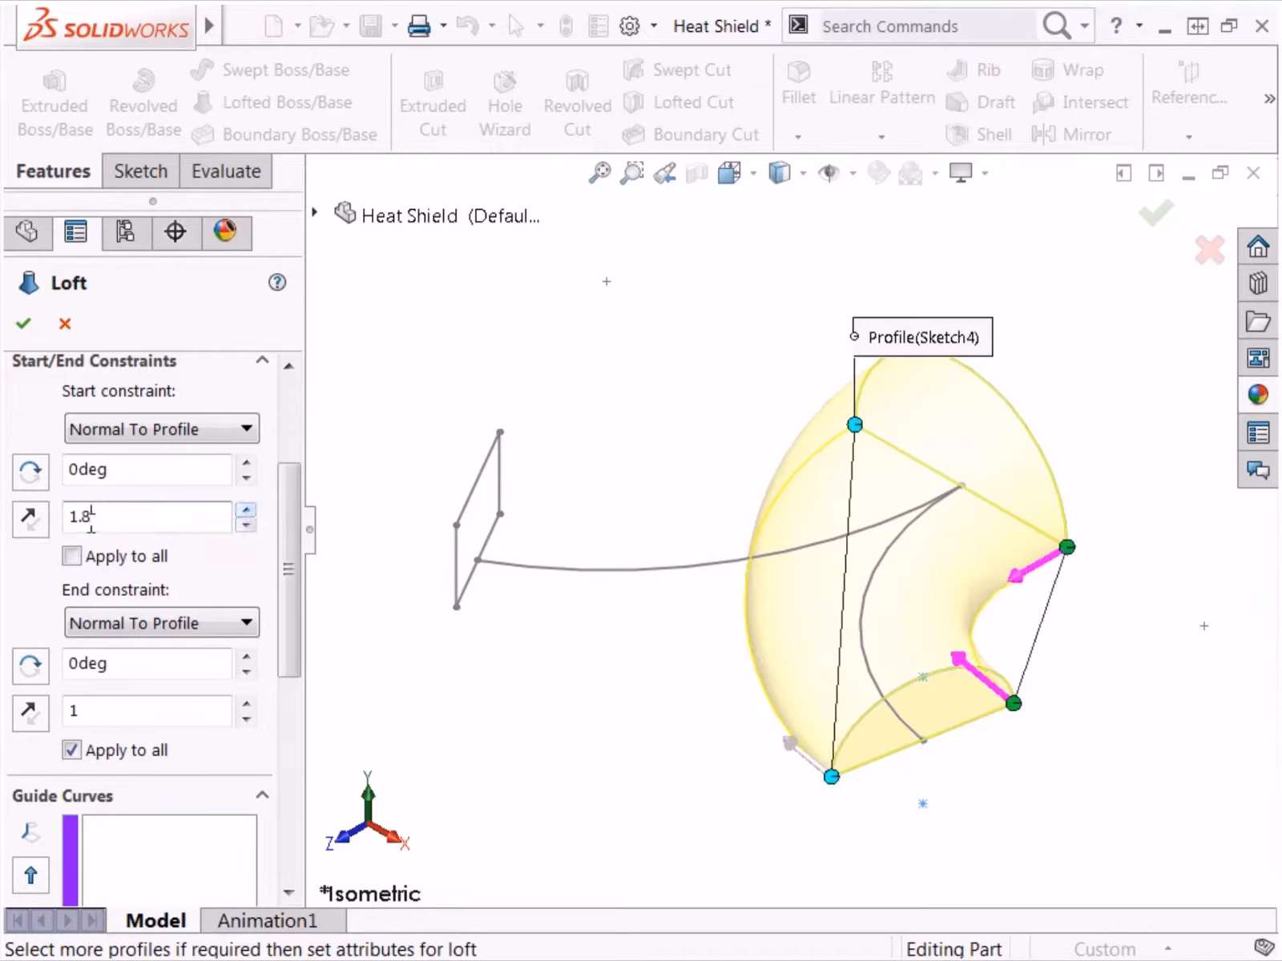
left_click_drag(80, 517, 64, 533)
type("1")
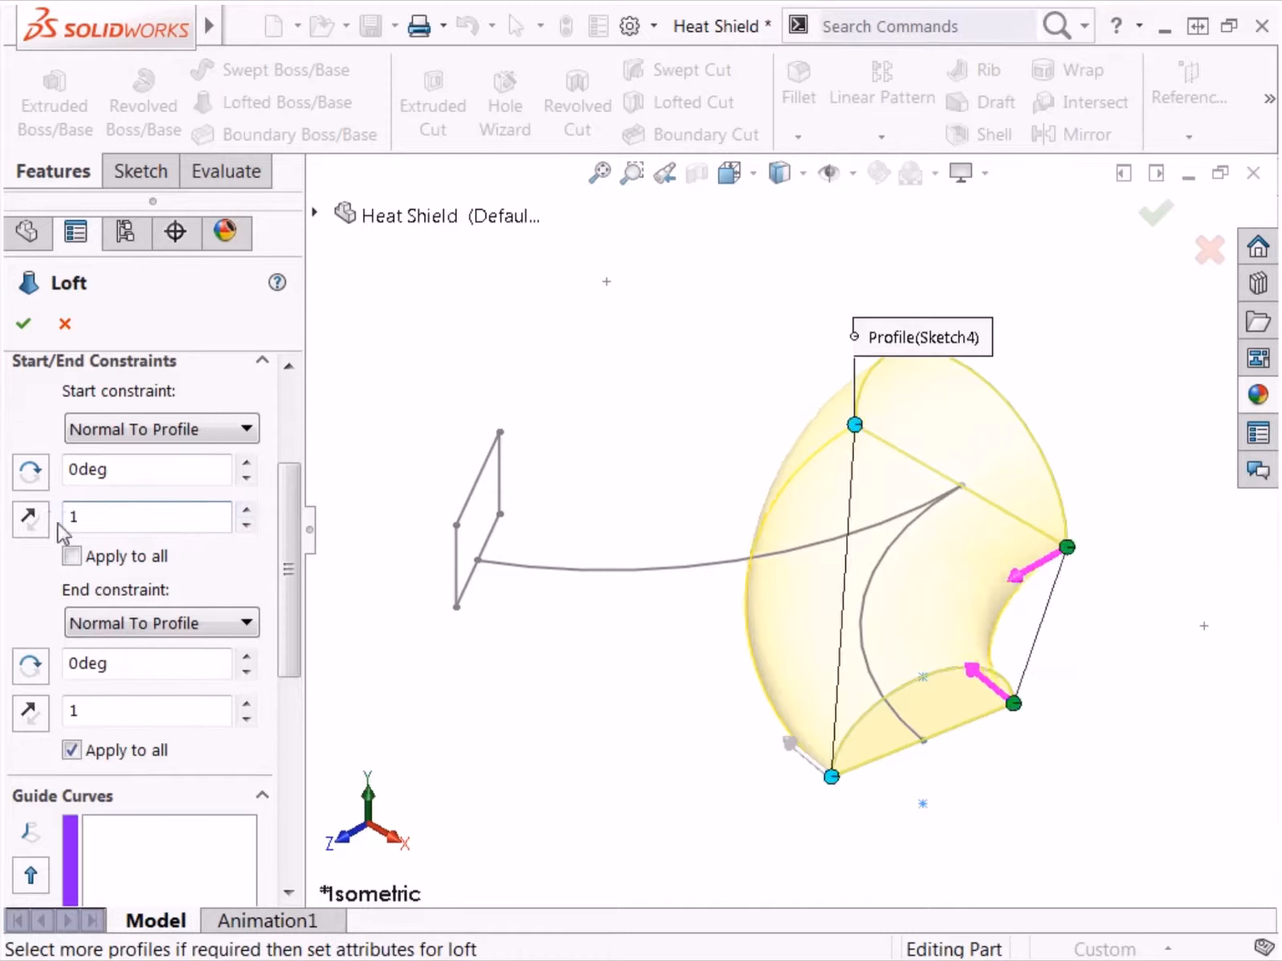
left_click(72, 556)
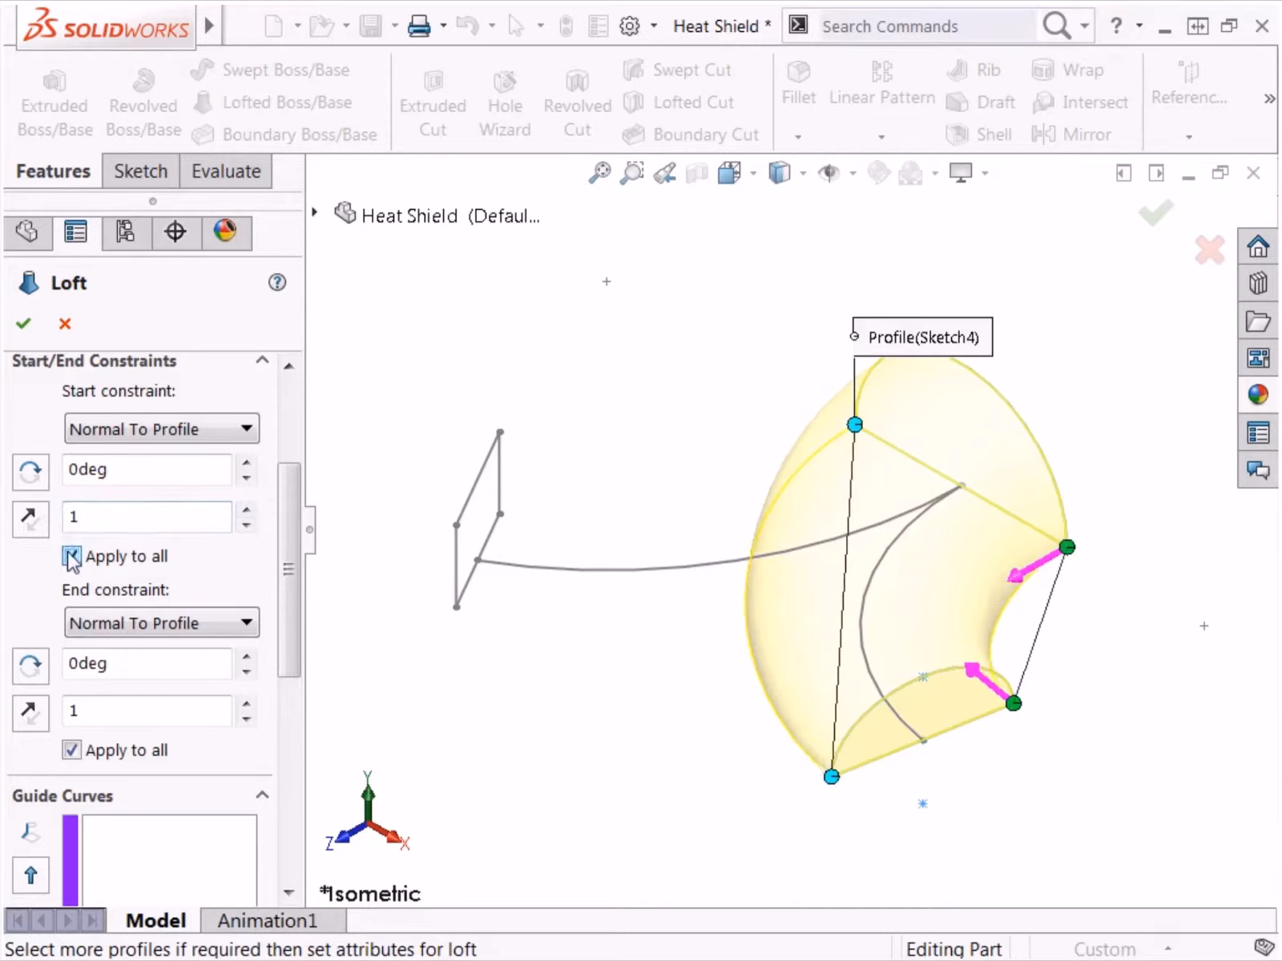
Step: Assign the curved Sketch3 as the centerline of the loft
mouse_move(278, 529)
left_mouse_down()
mouse_move(289, 544)
mouse_move(286, 695)
left_mouse_up()
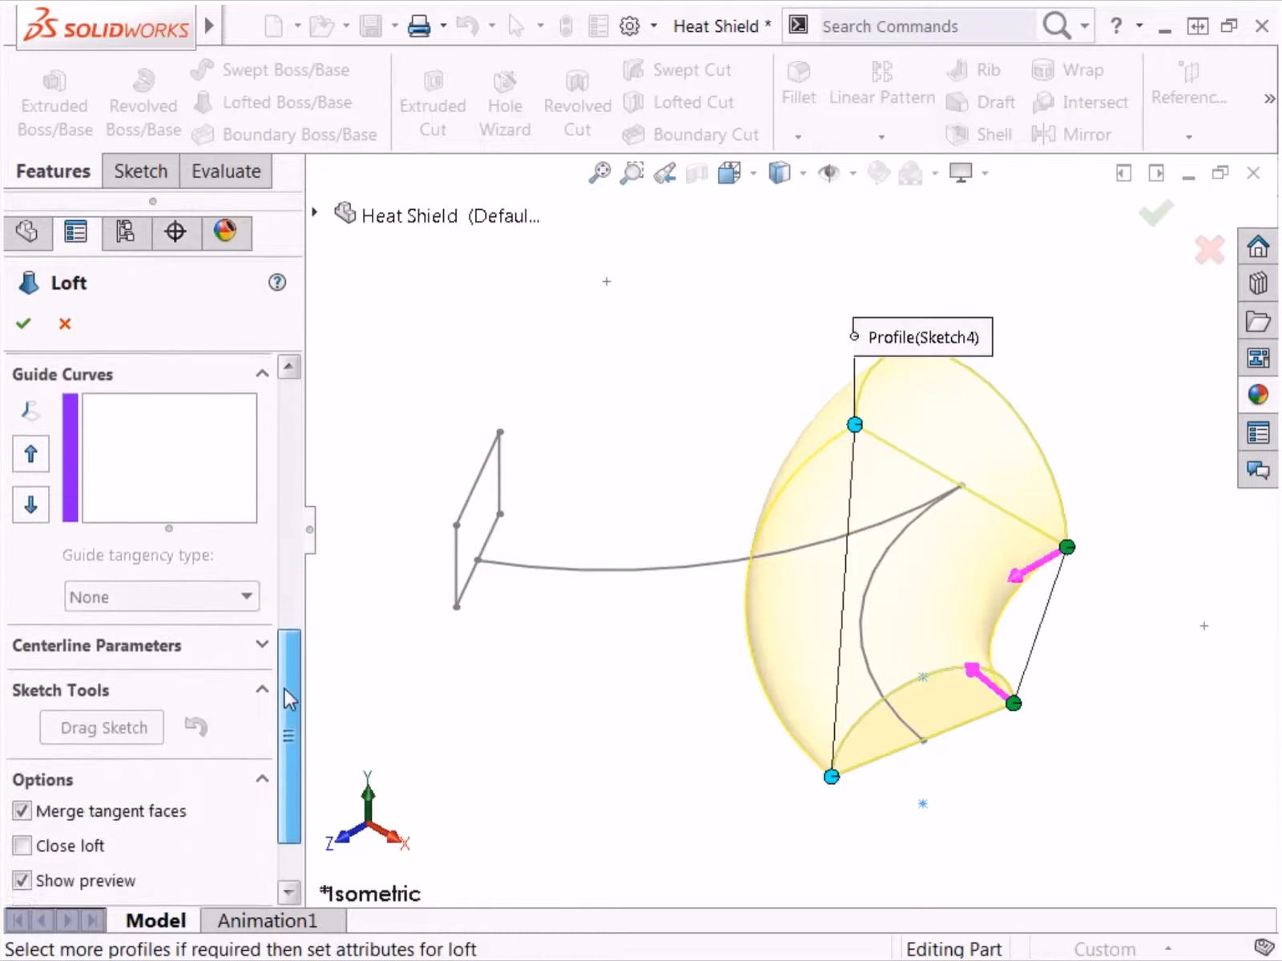
left_click(262, 635)
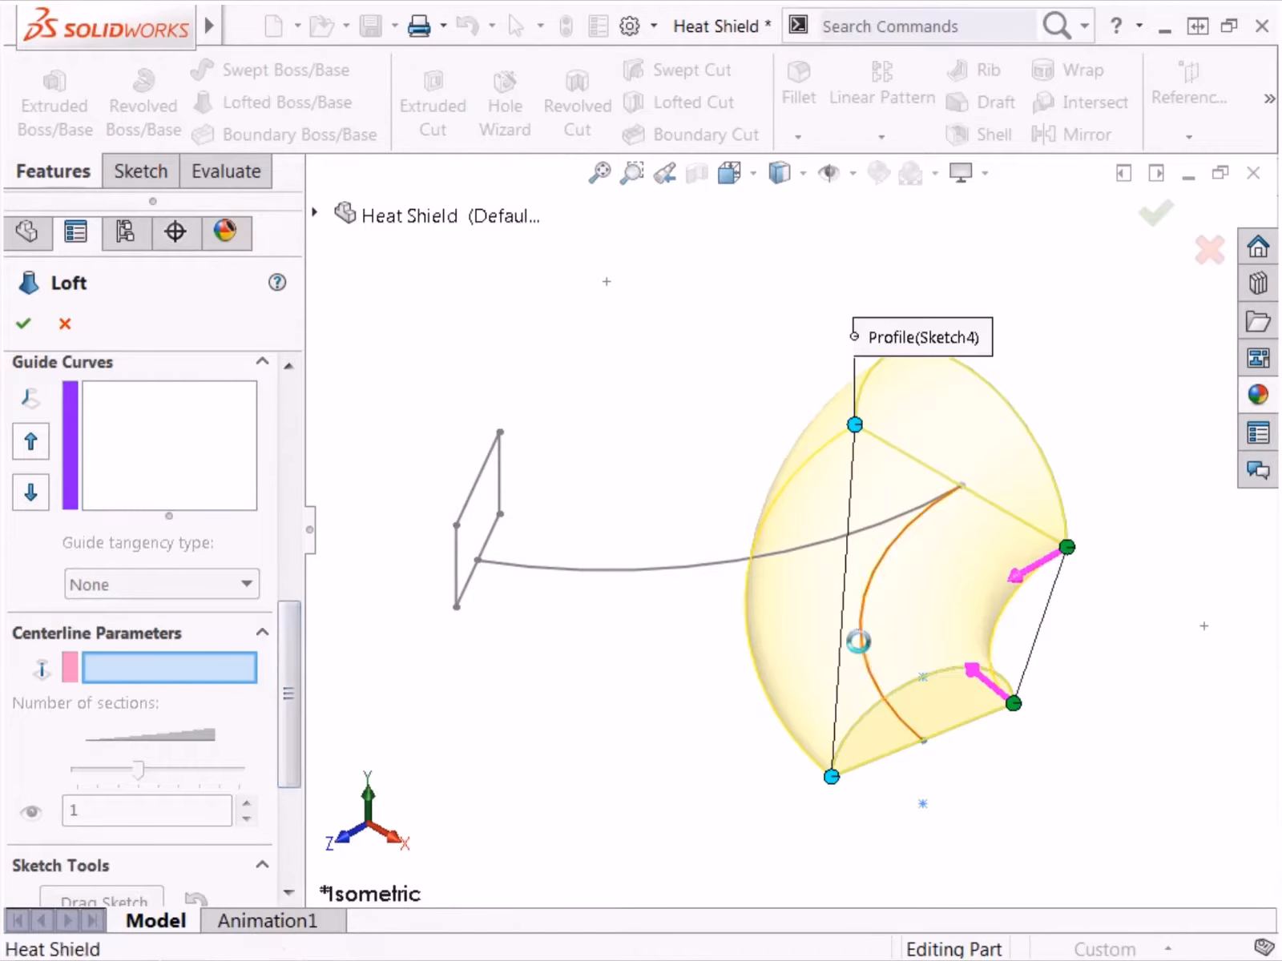
left_click(860, 647)
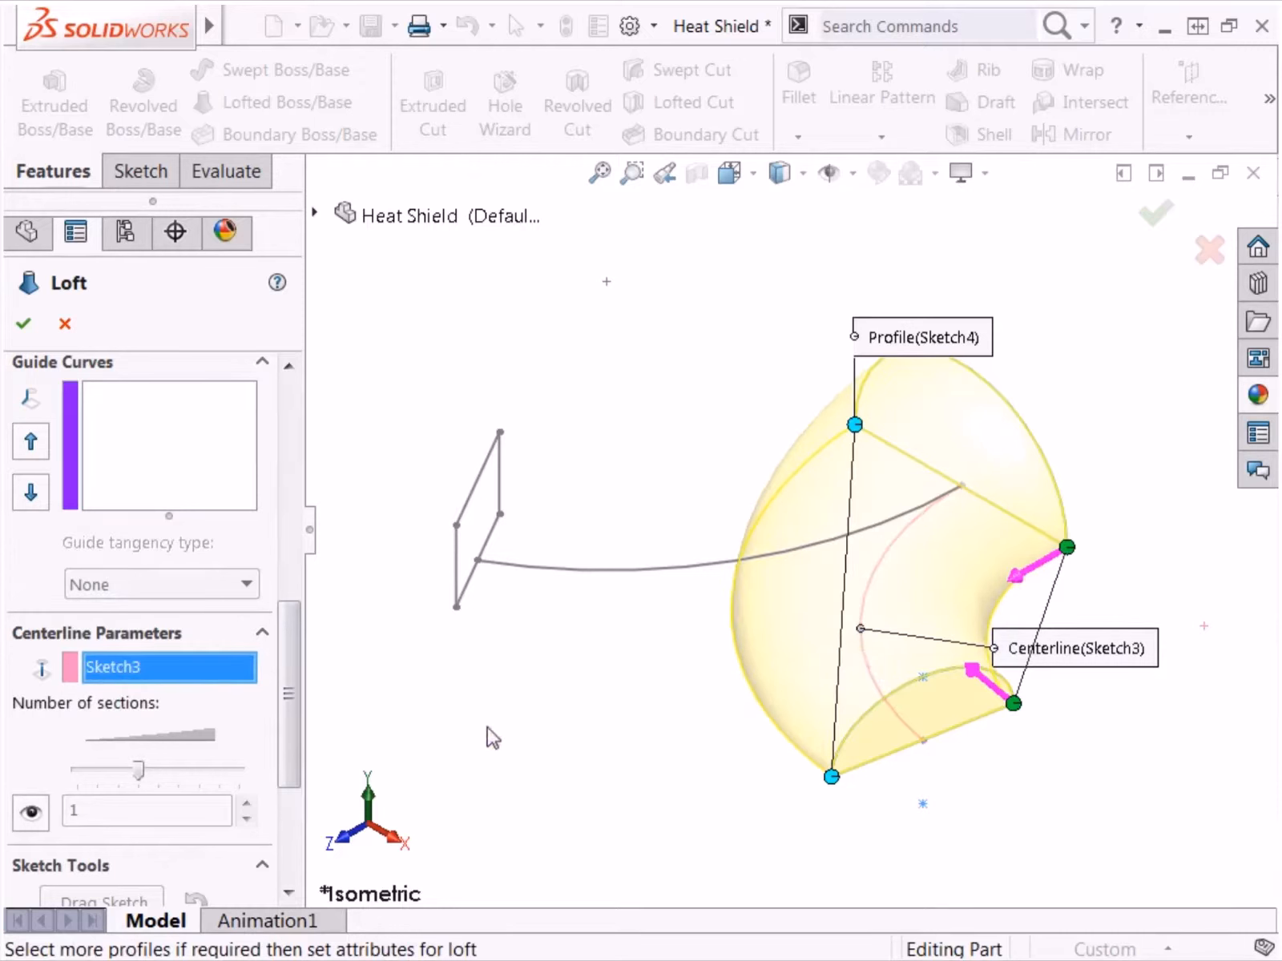
Step: Show the loft's intermediate sections and step through them from section 1 to section 12
left_click(40, 817)
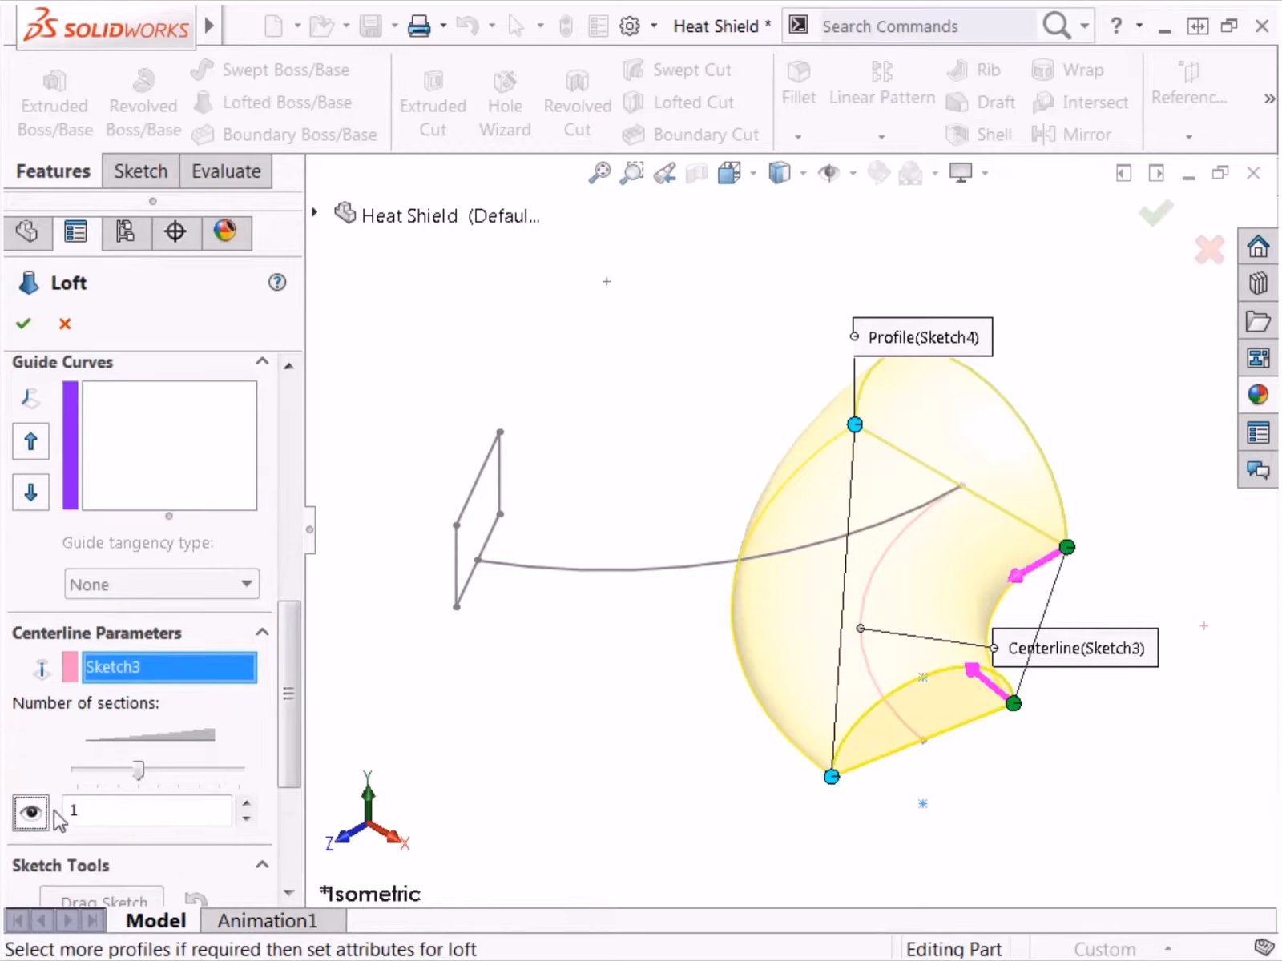
left_click(251, 805)
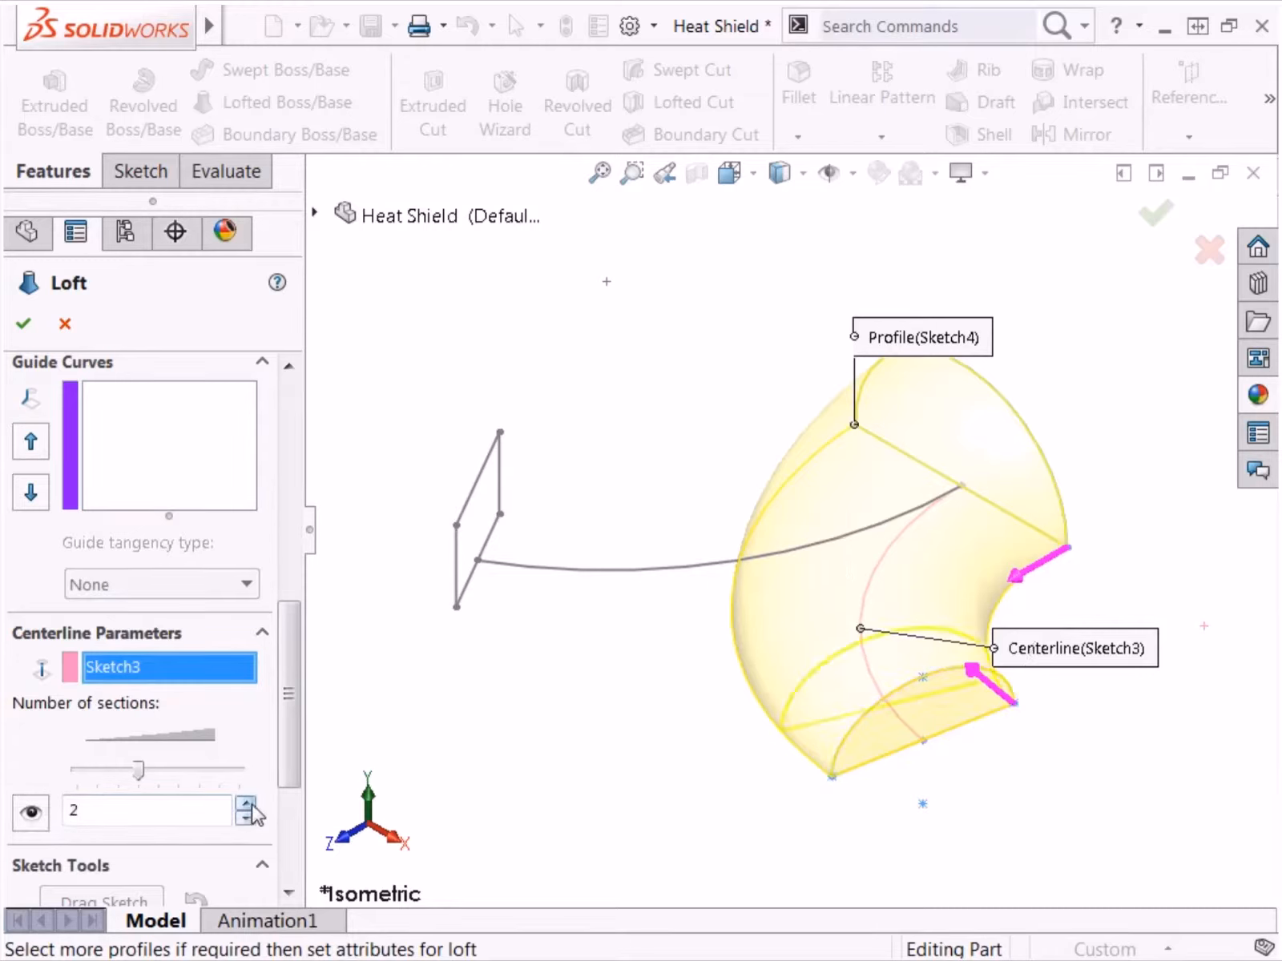
left_click(251, 805)
left_click(251, 805)
left_click(250, 805)
left_click(250, 805)
left_click(251, 805)
left_click(251, 805)
left_click(251, 806)
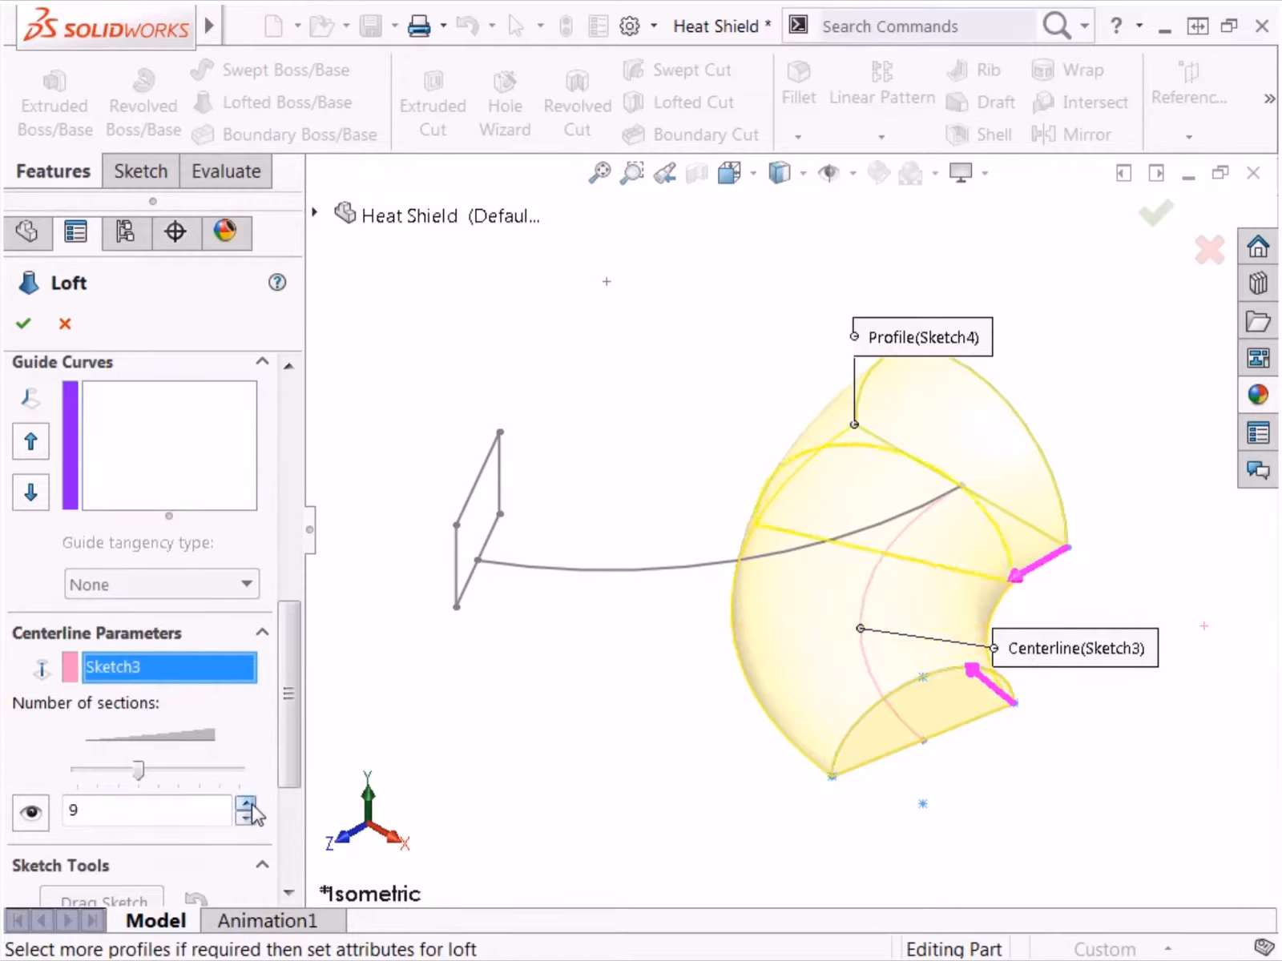
left_click(250, 805)
left_click(251, 805)
left_click(251, 805)
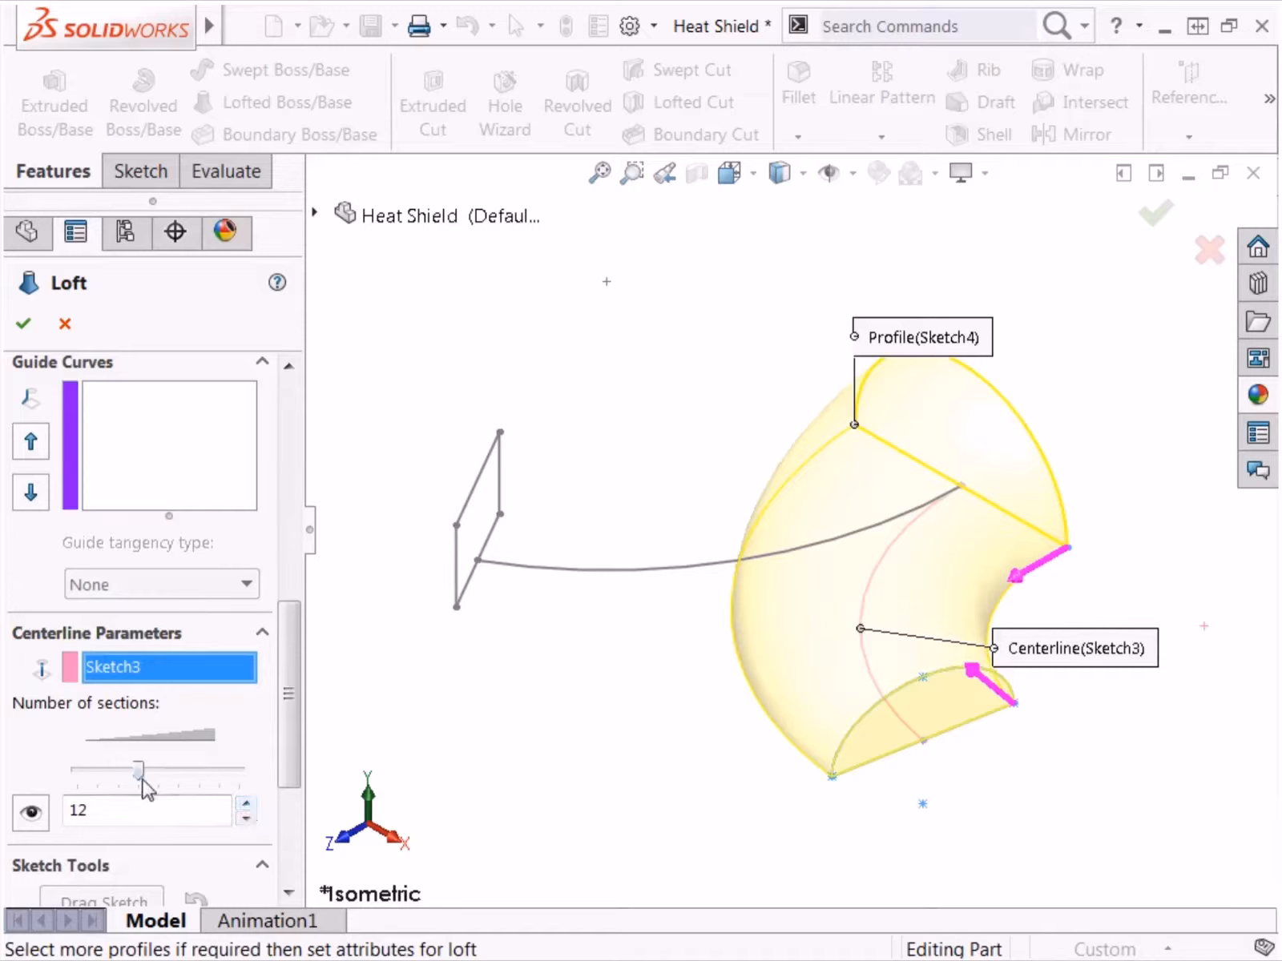
Step: Increase the number of centerline sections slightly and accept the loft
mouse_move(146, 777)
left_mouse_down()
mouse_move(221, 779)
mouse_move(102, 779)
mouse_move(160, 777)
left_mouse_up()
left_click(24, 324)
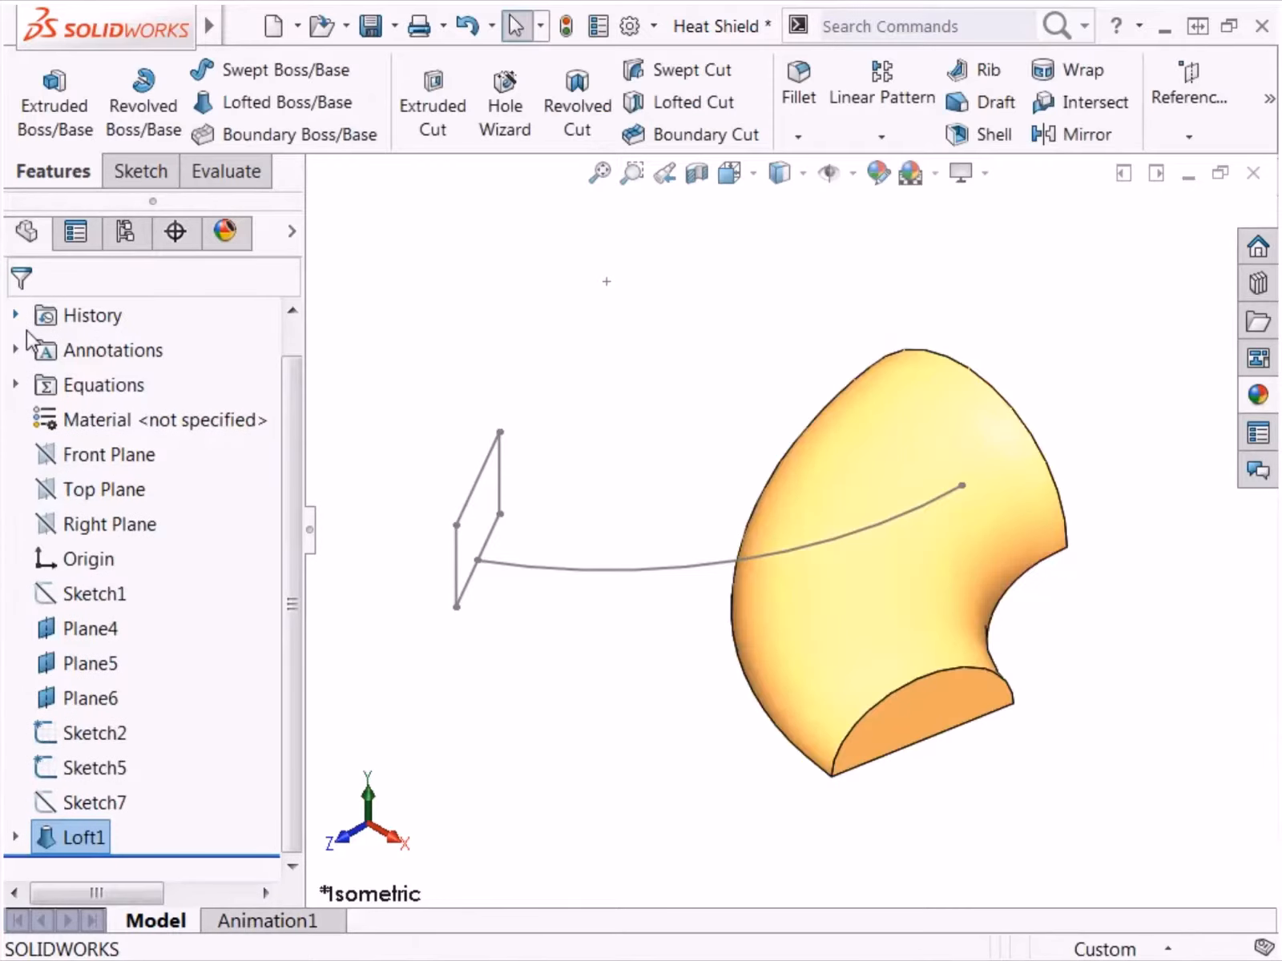
left_click(407, 324)
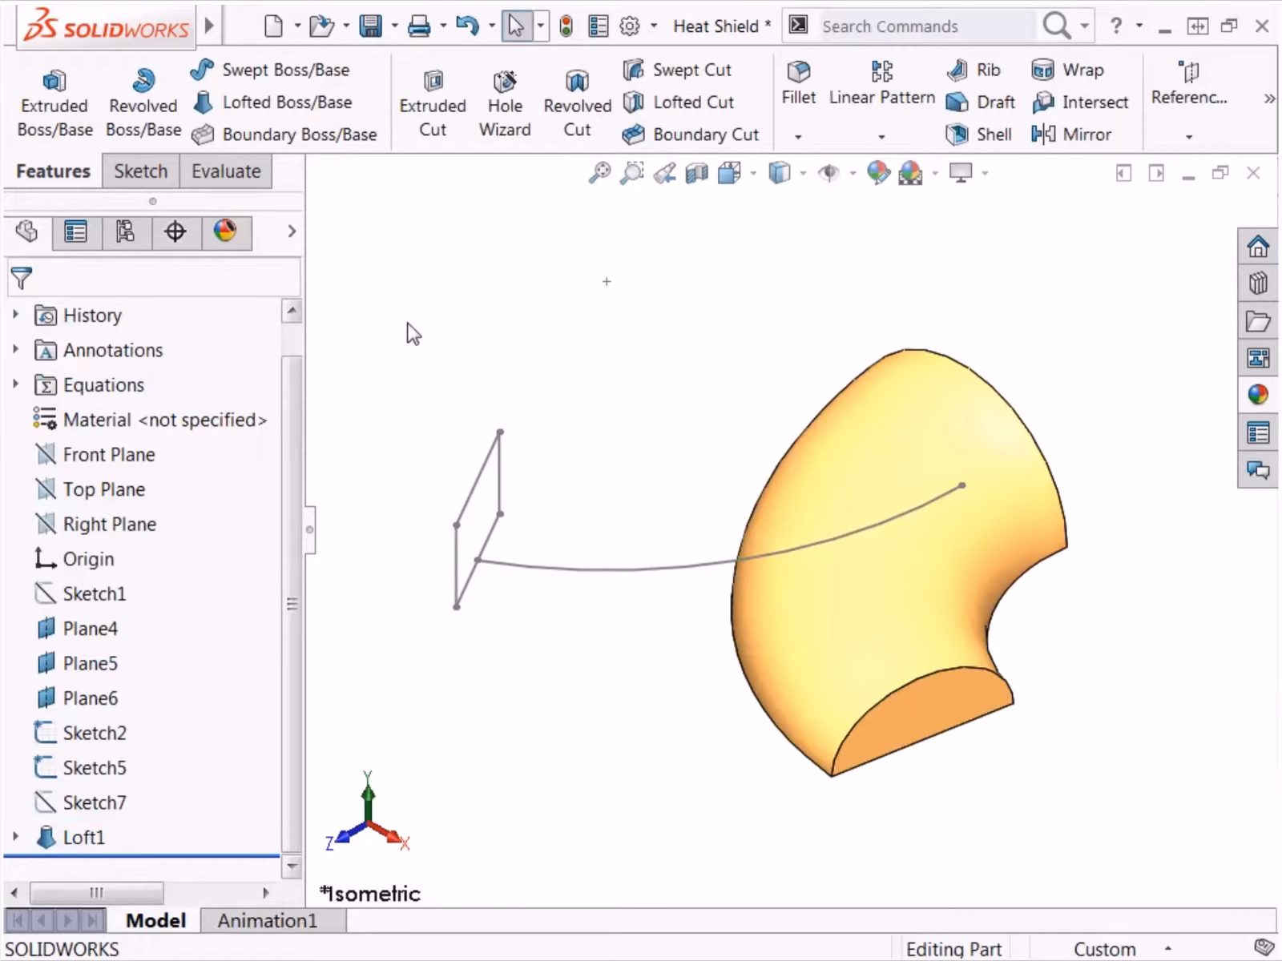
Step: Start a second loft using the rectangular Sketch5 and the solid's larger D-shaped end face as profiles
left_click(322, 113)
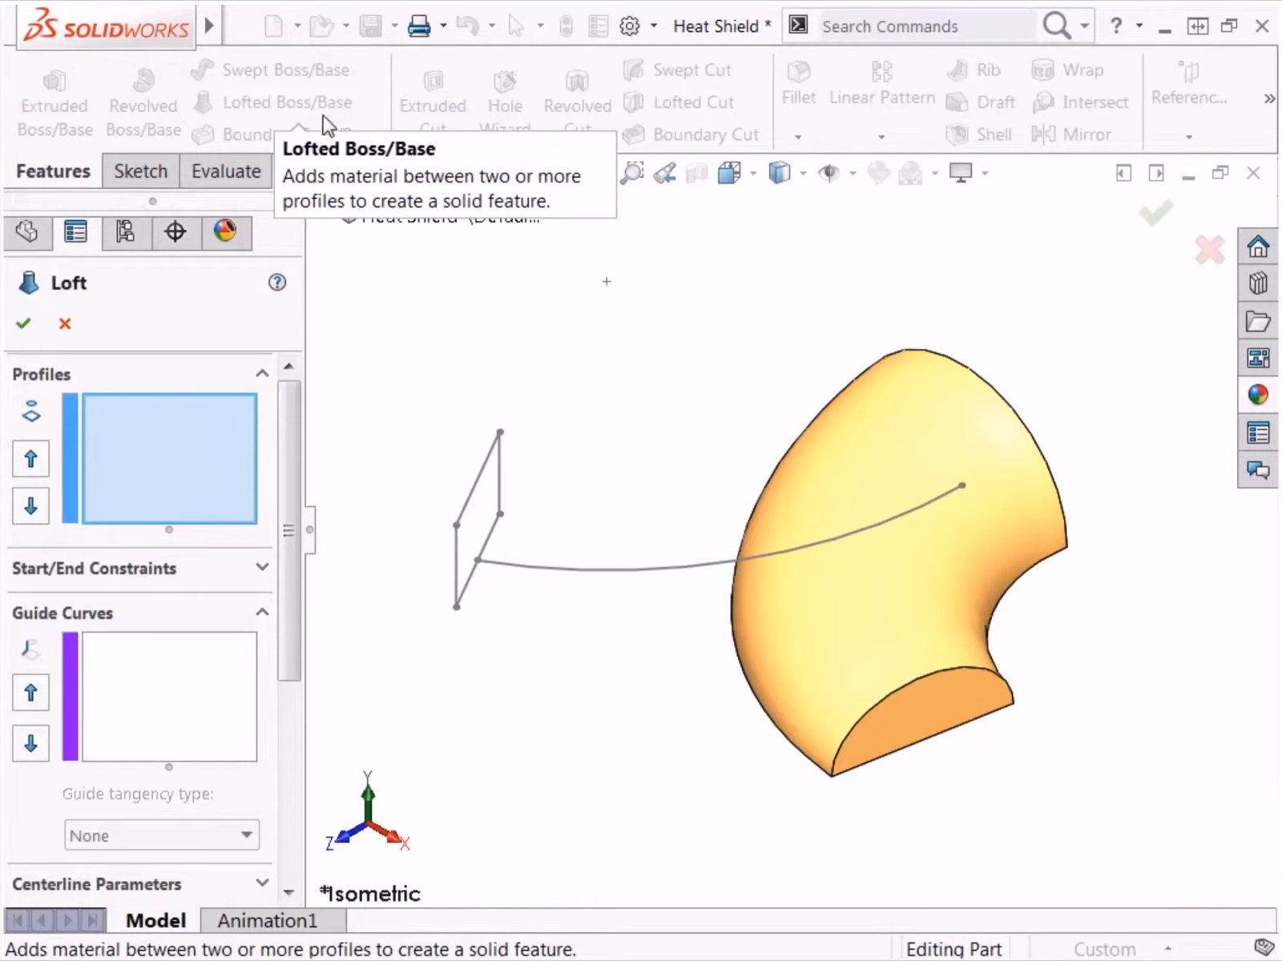
left_click(491, 514)
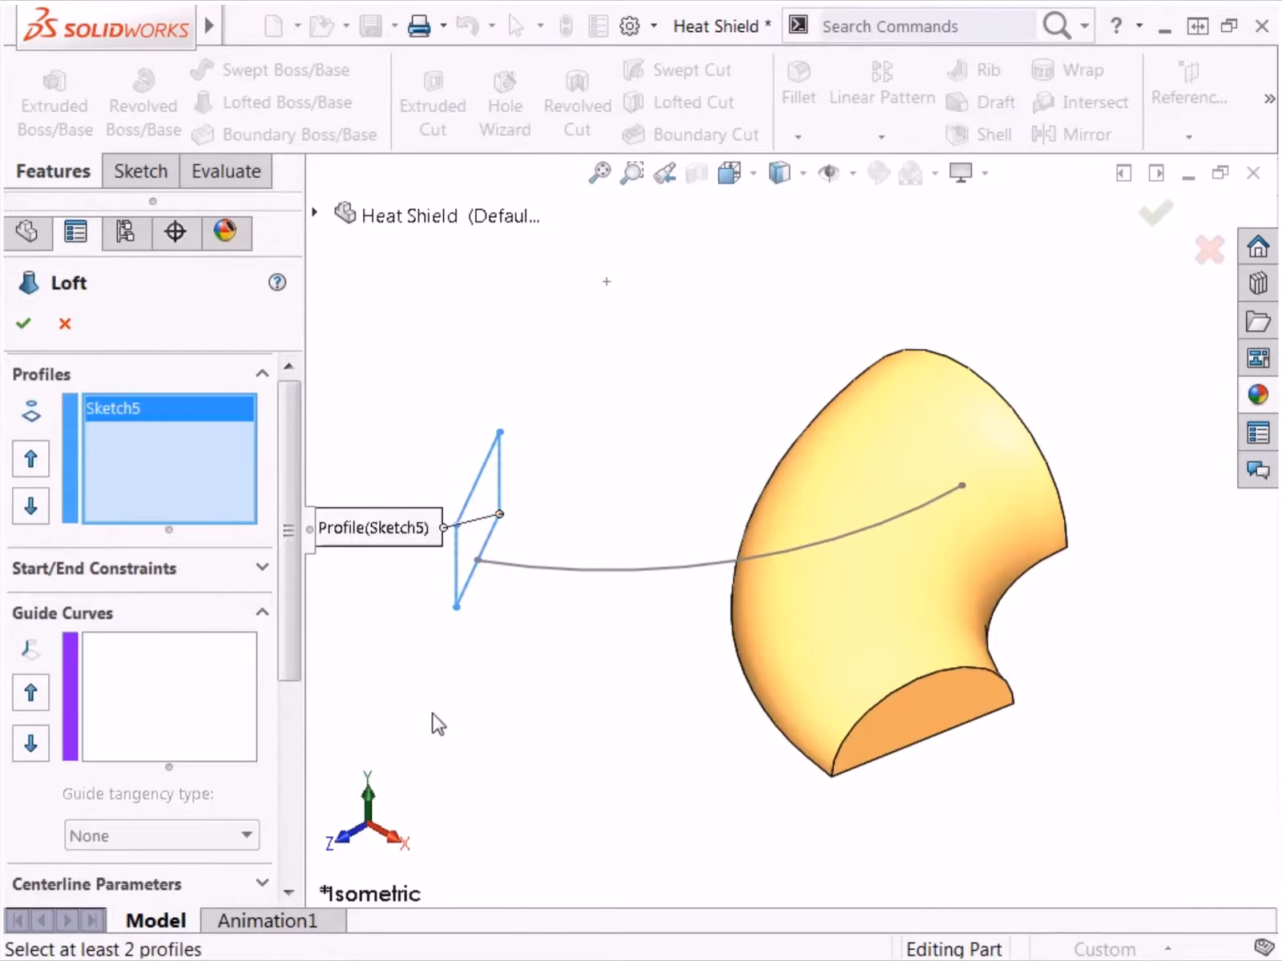
middle_click_drag(410, 803, 629, 833)
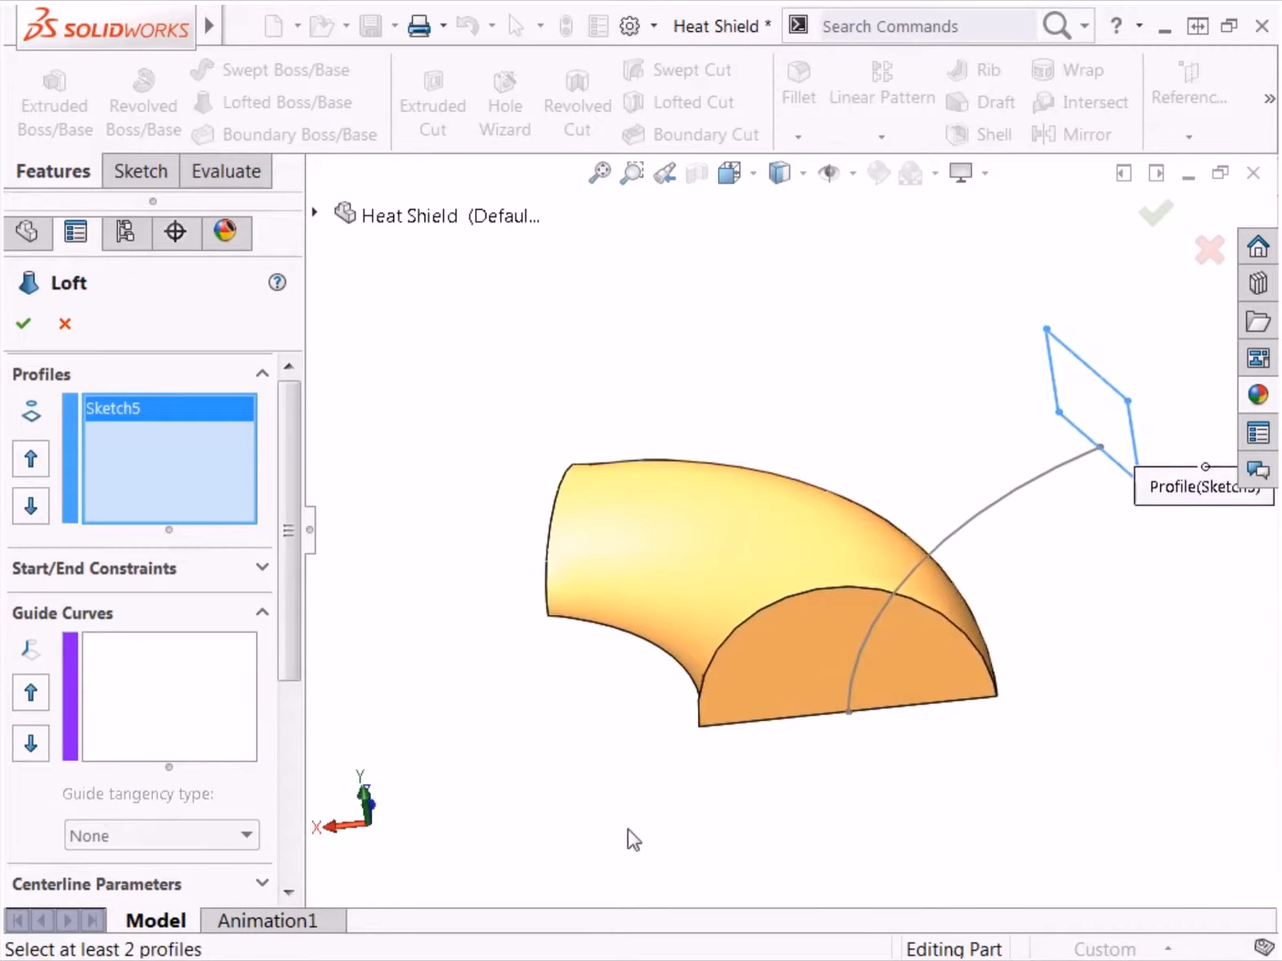
left_click(953, 681)
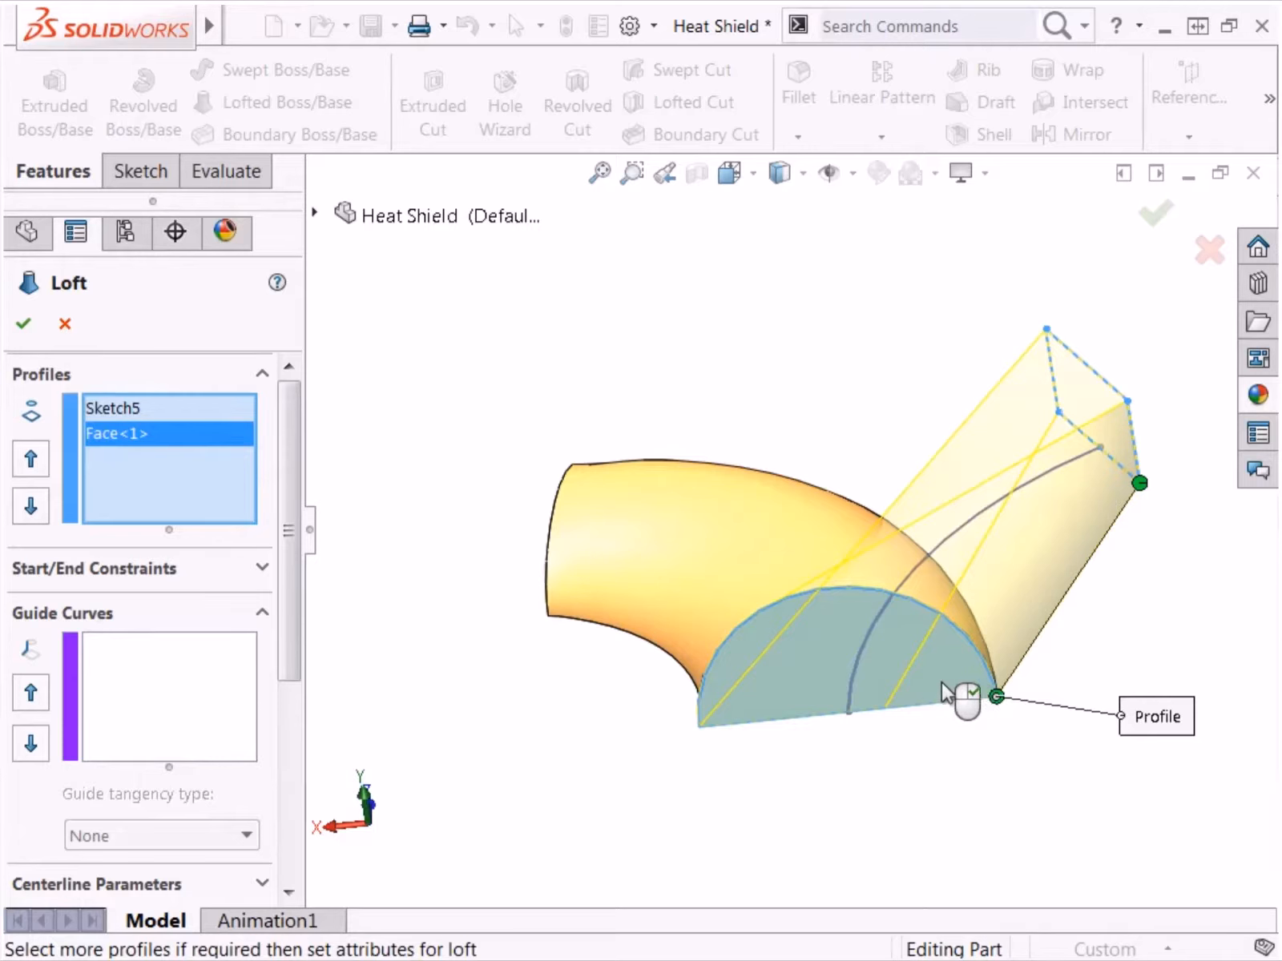
Step: Set both the start and end constraints of the second loft to Normal To Profile
left_click(262, 570)
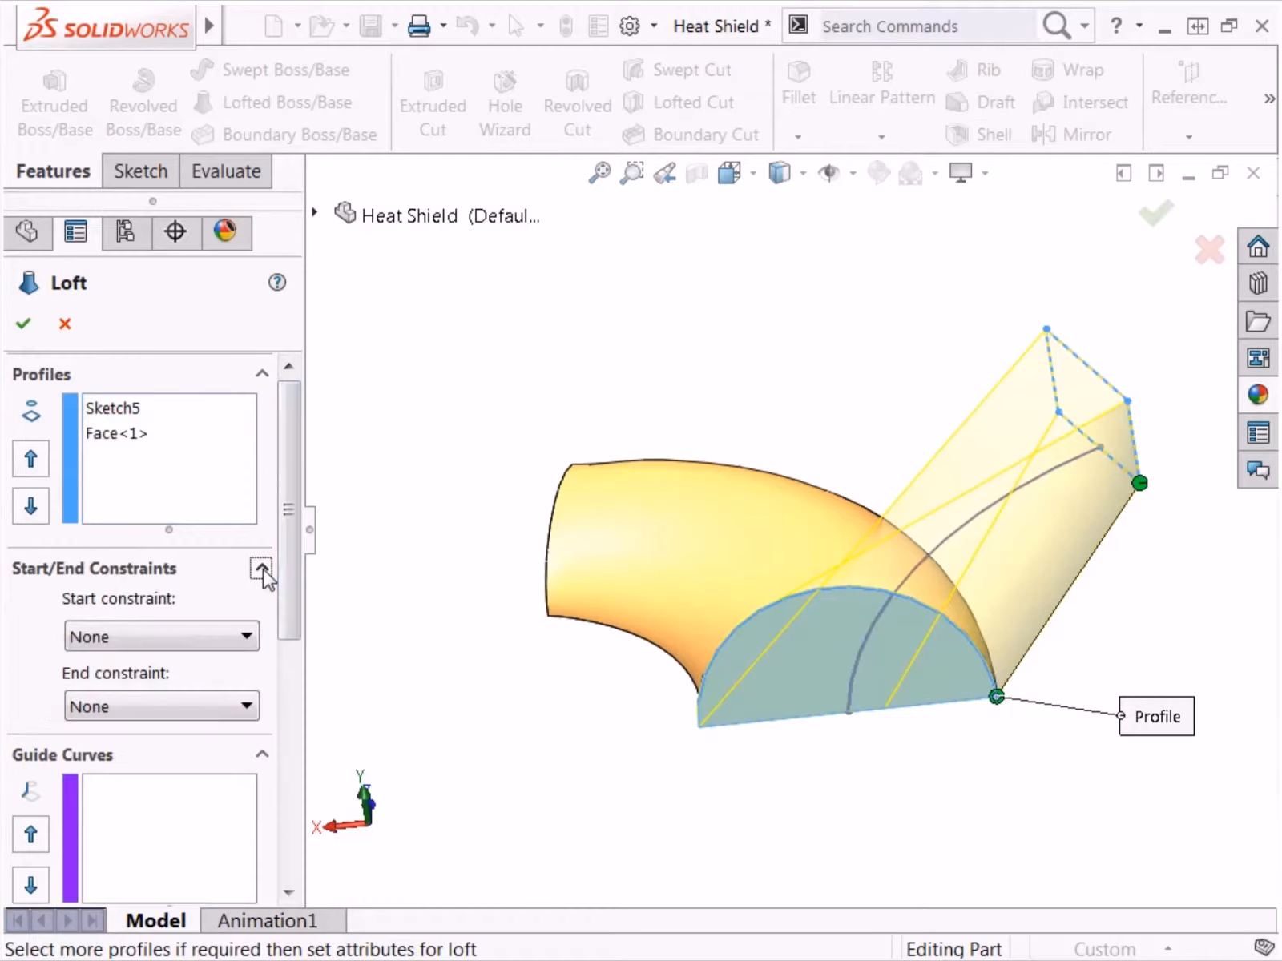
left_click(244, 636)
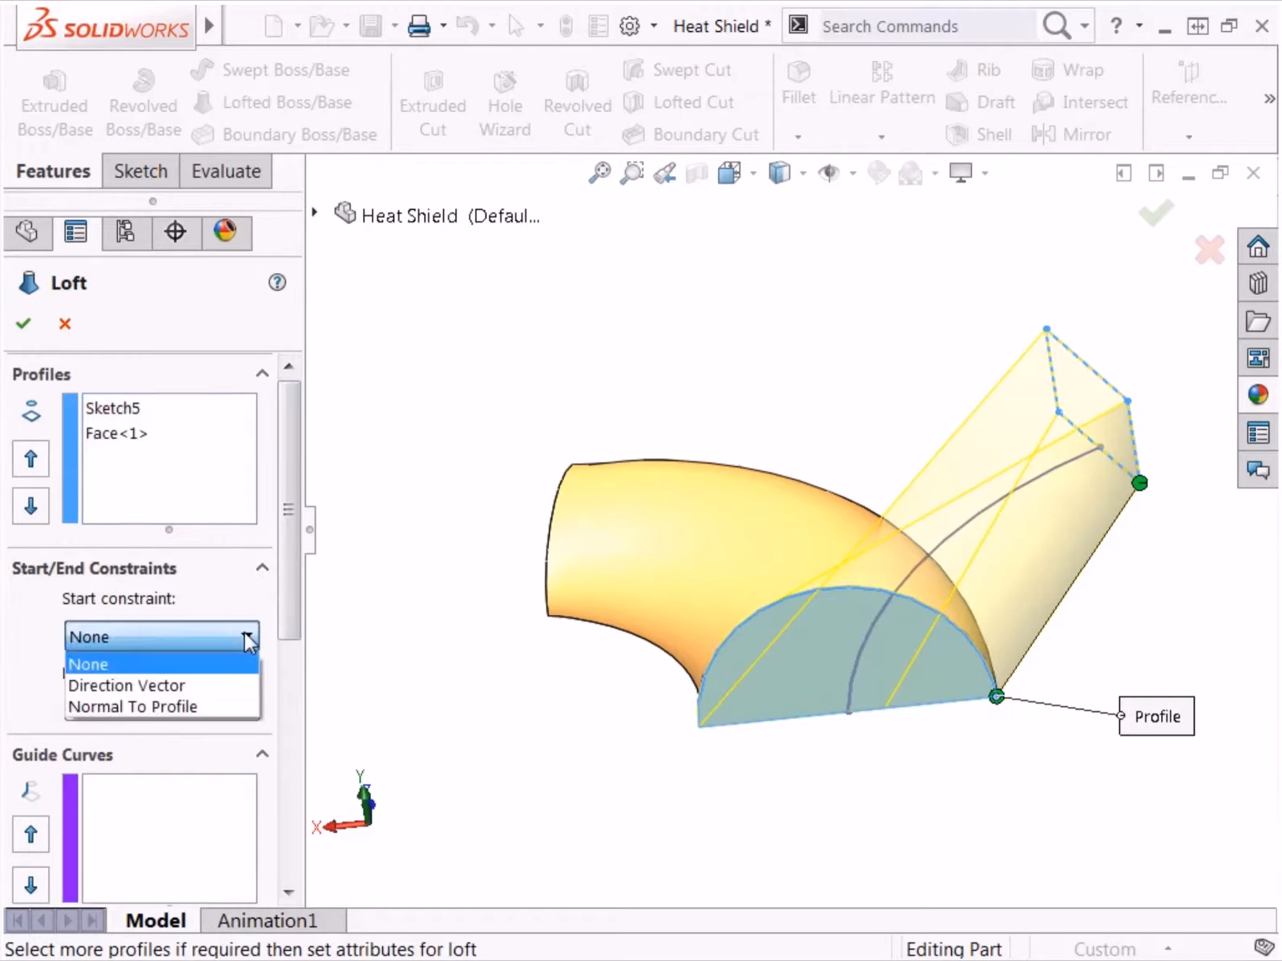
left_click(239, 709)
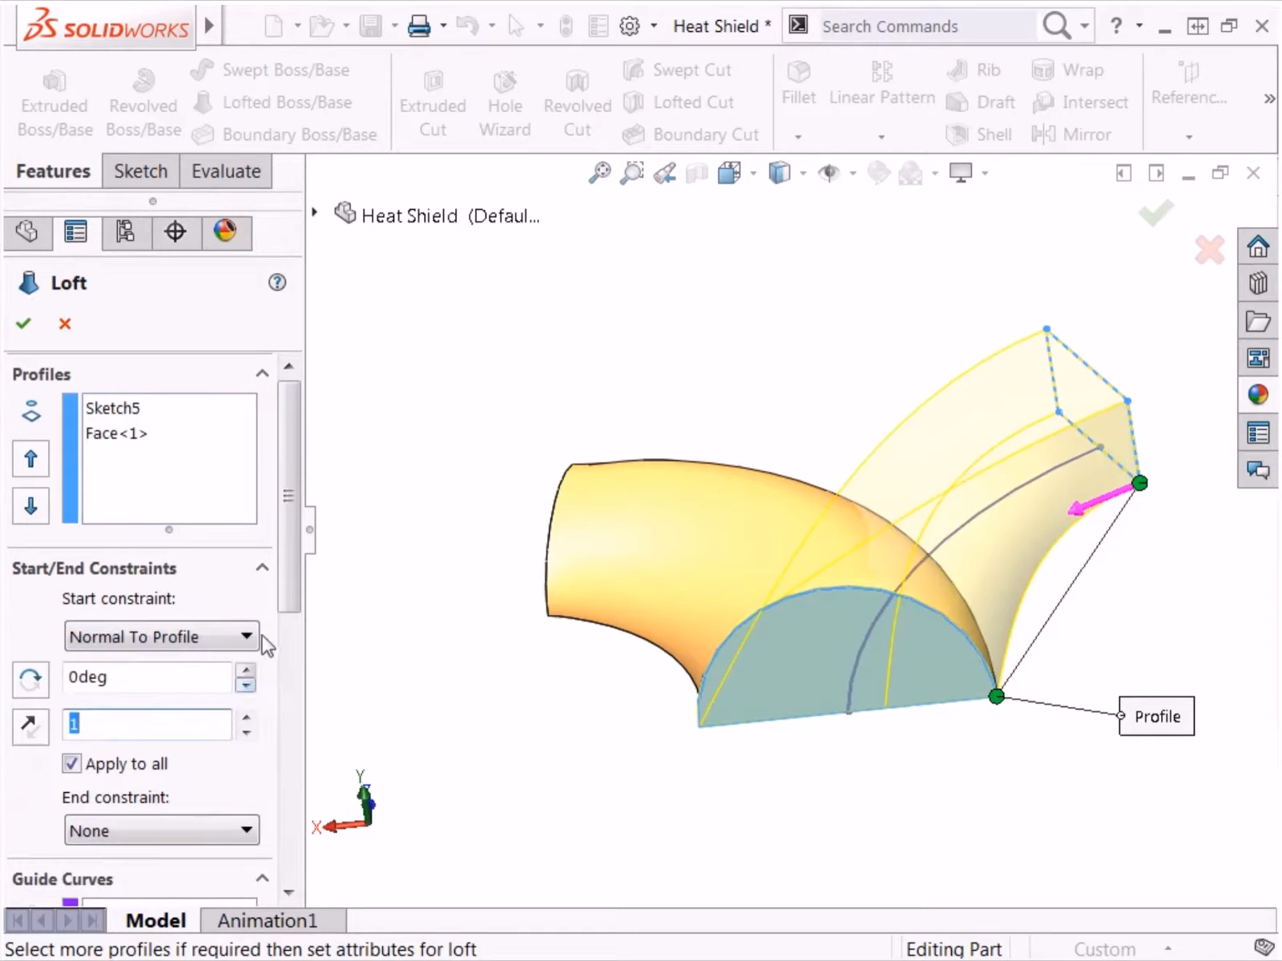
left_click_drag(292, 591, 293, 669)
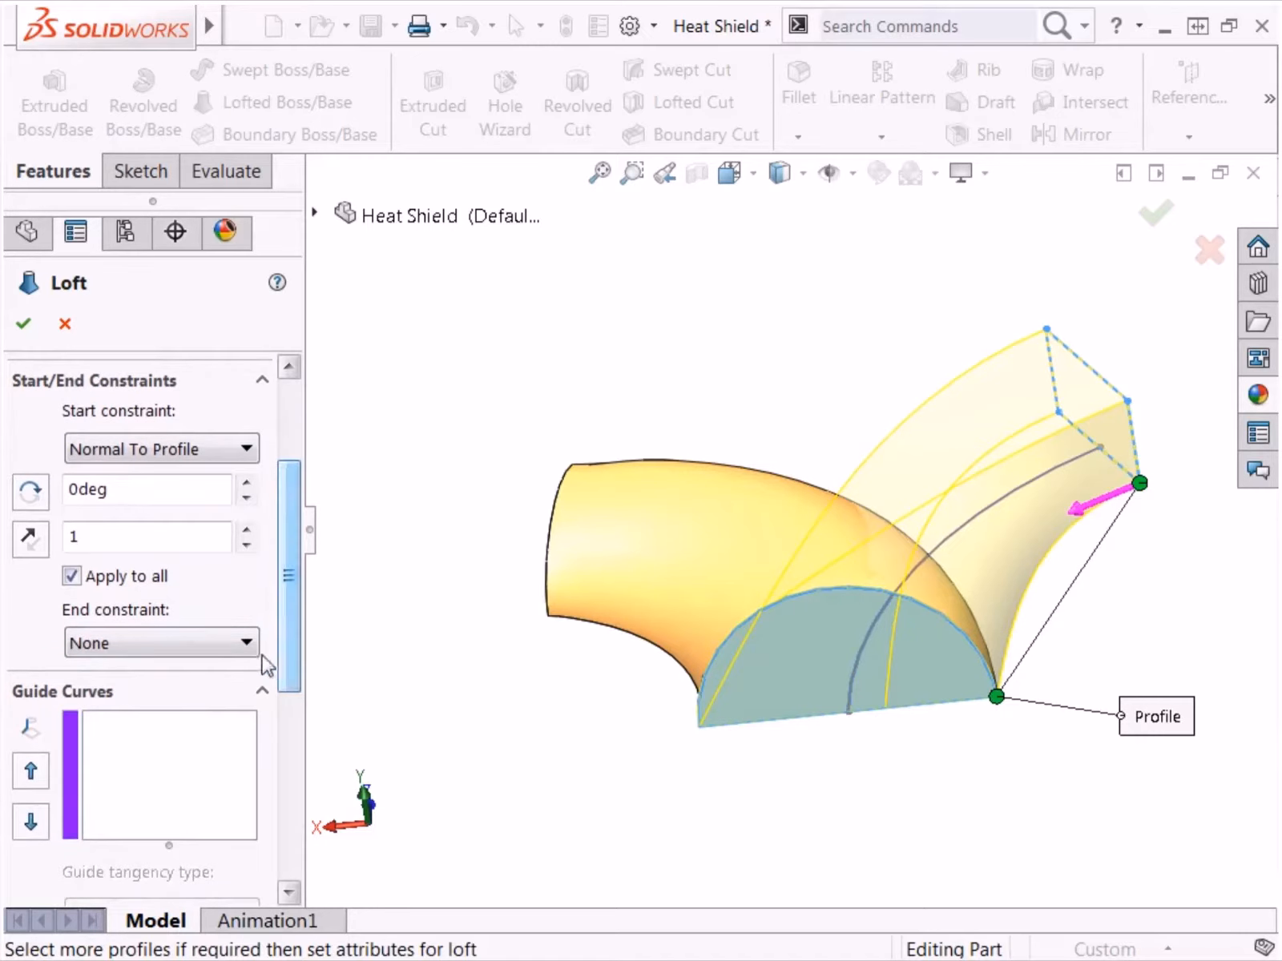
left_click(249, 645)
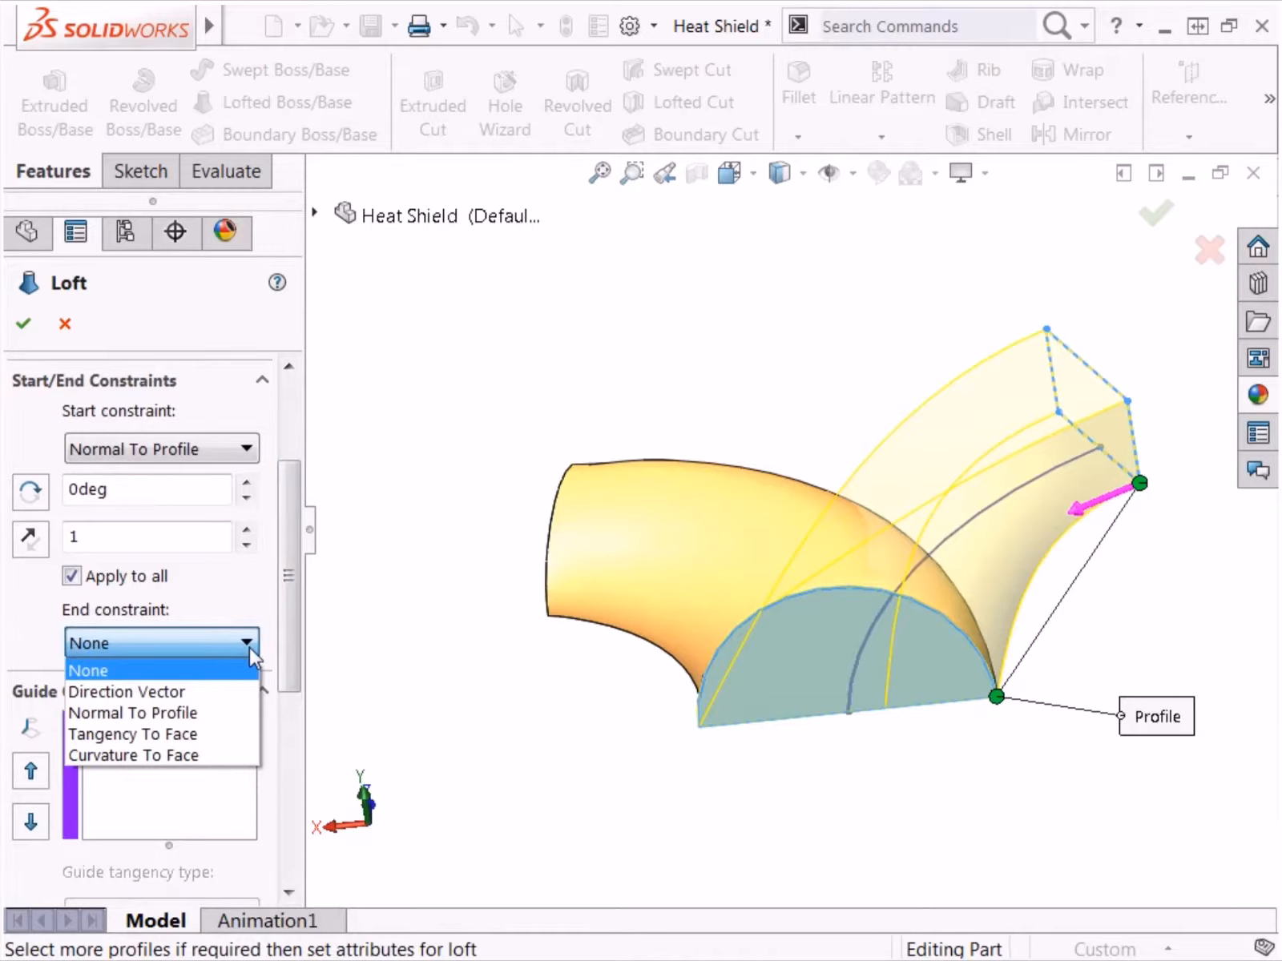
left_click(229, 714)
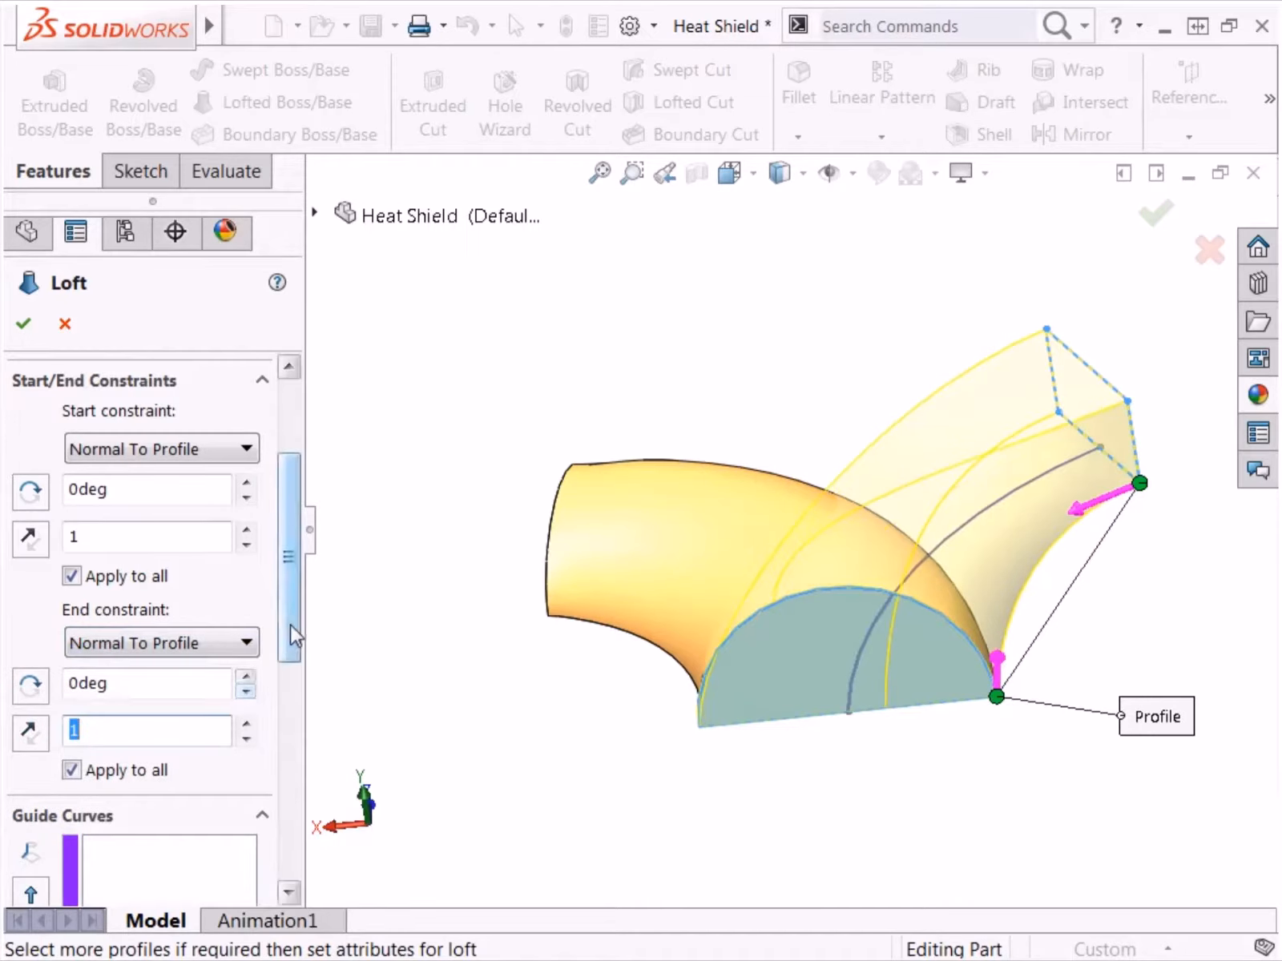
Step: Assign the curved Sketch2 as the centerline of the second loft
left_click_drag(290, 625, 285, 800)
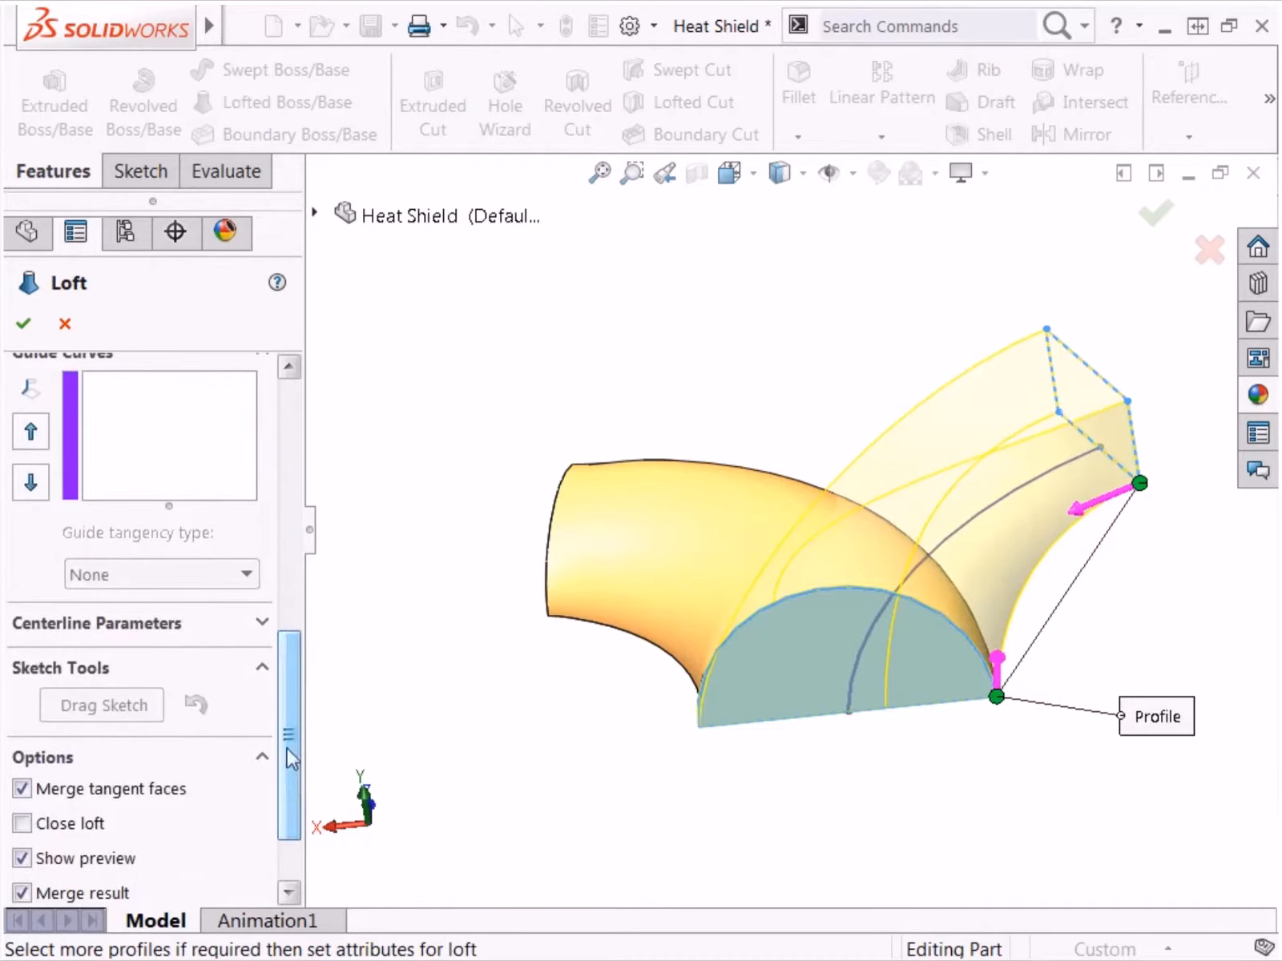
left_click(264, 623)
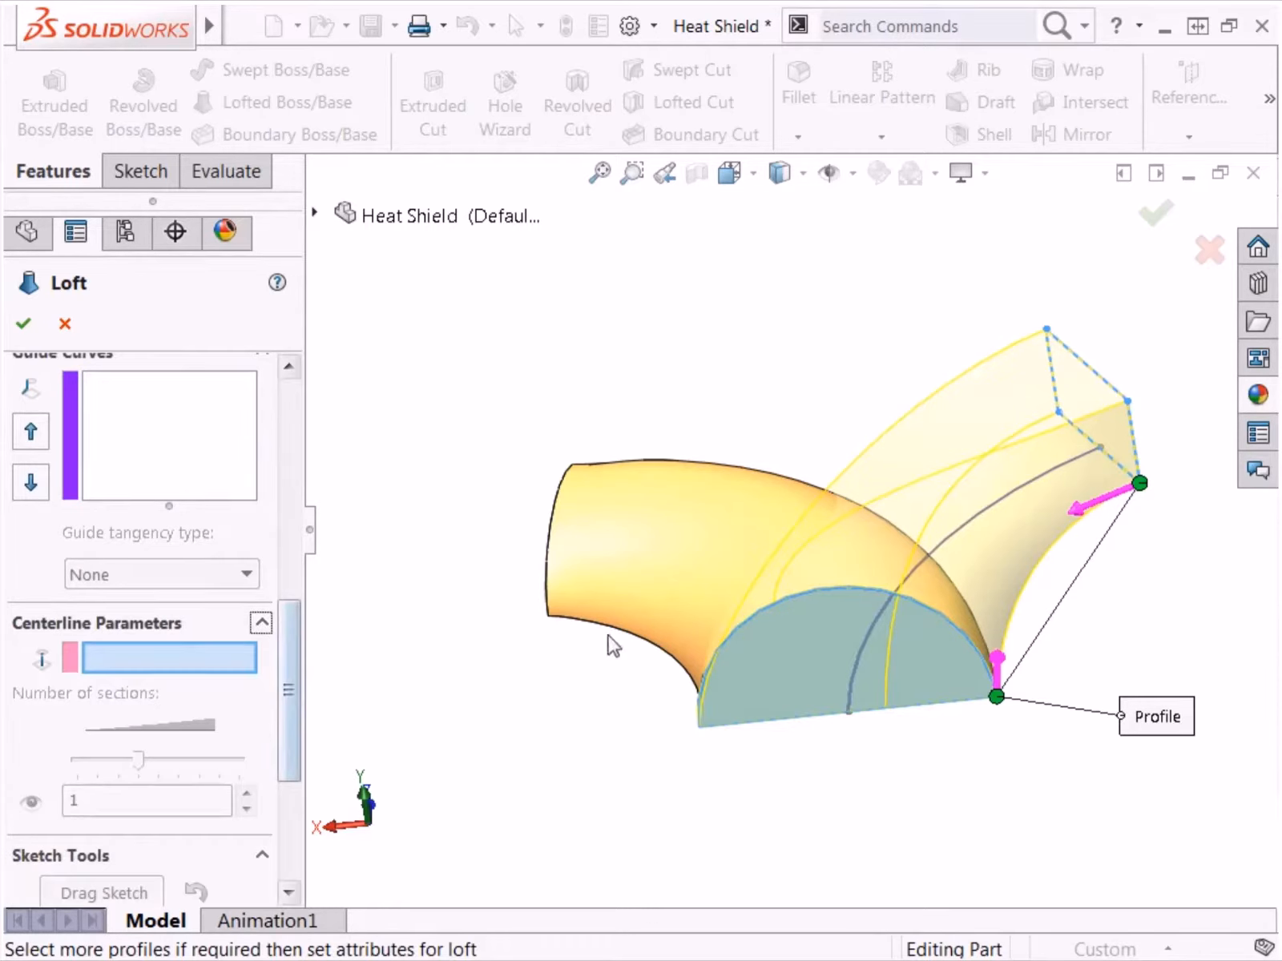
left_click(852, 668)
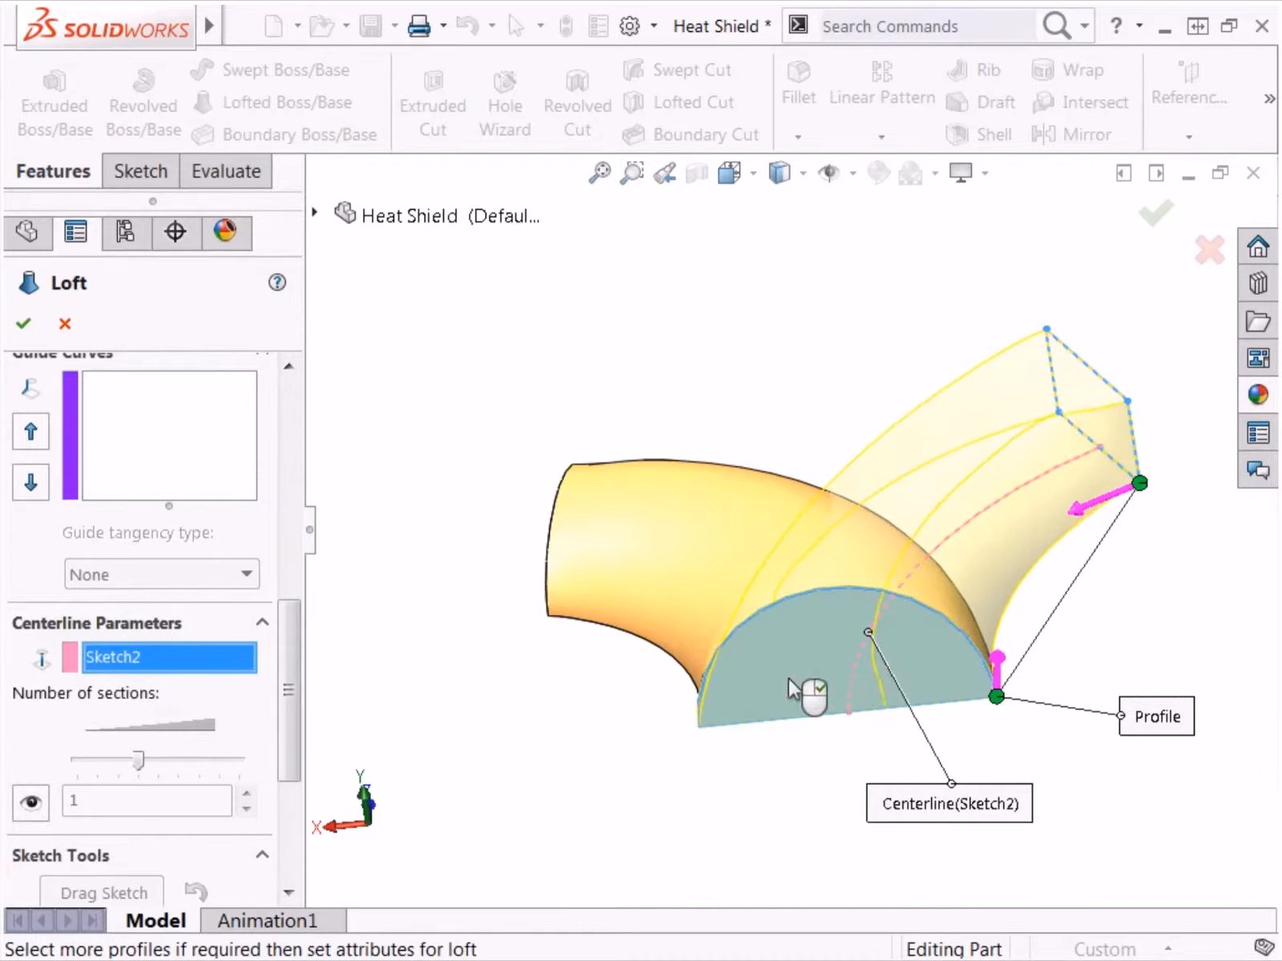
Step: Show all connectors between the rectangular profile and the D-shaped end face
key("ctrl+7")
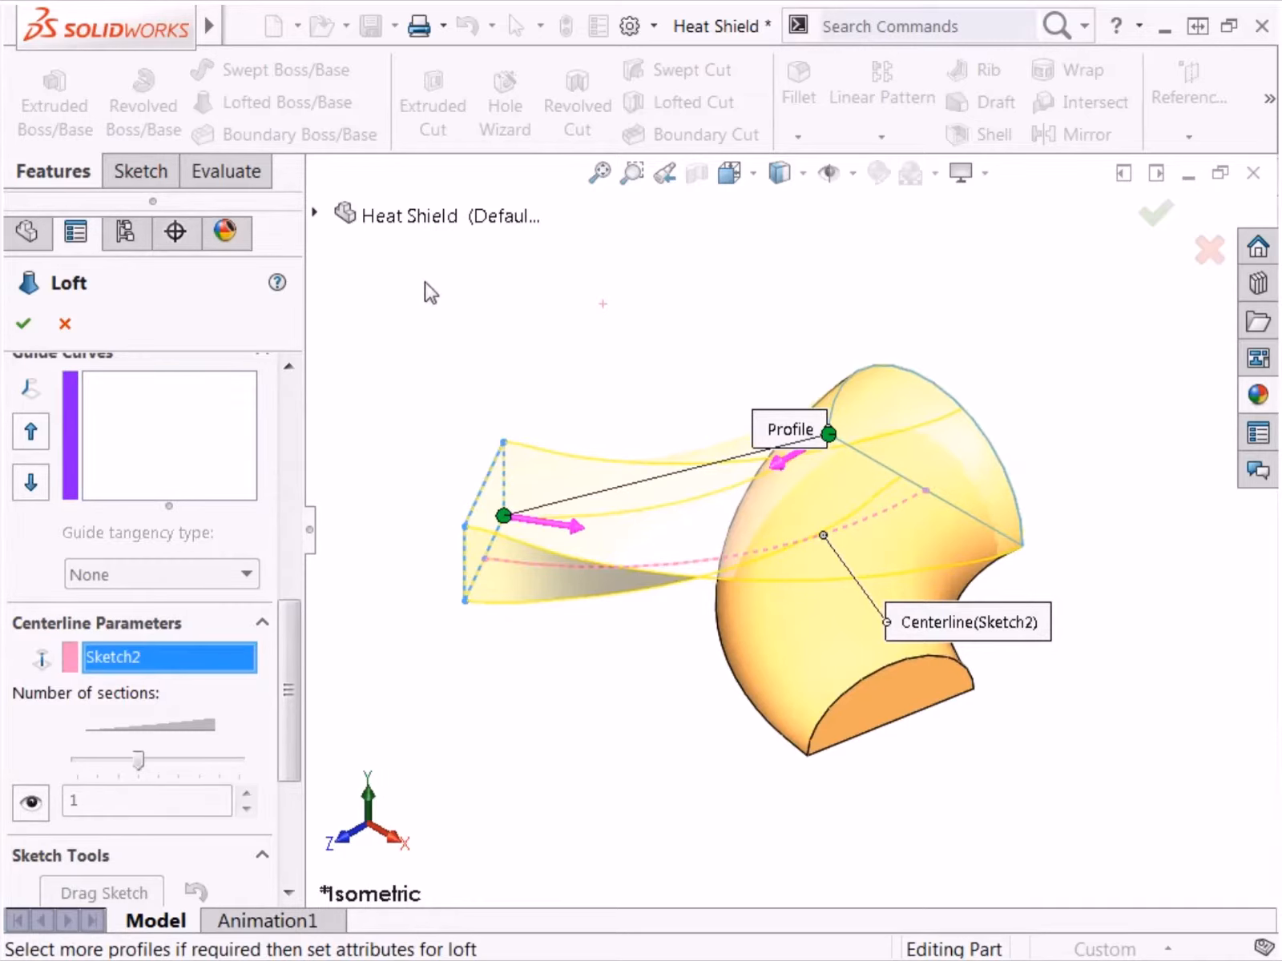
right_click(402, 255)
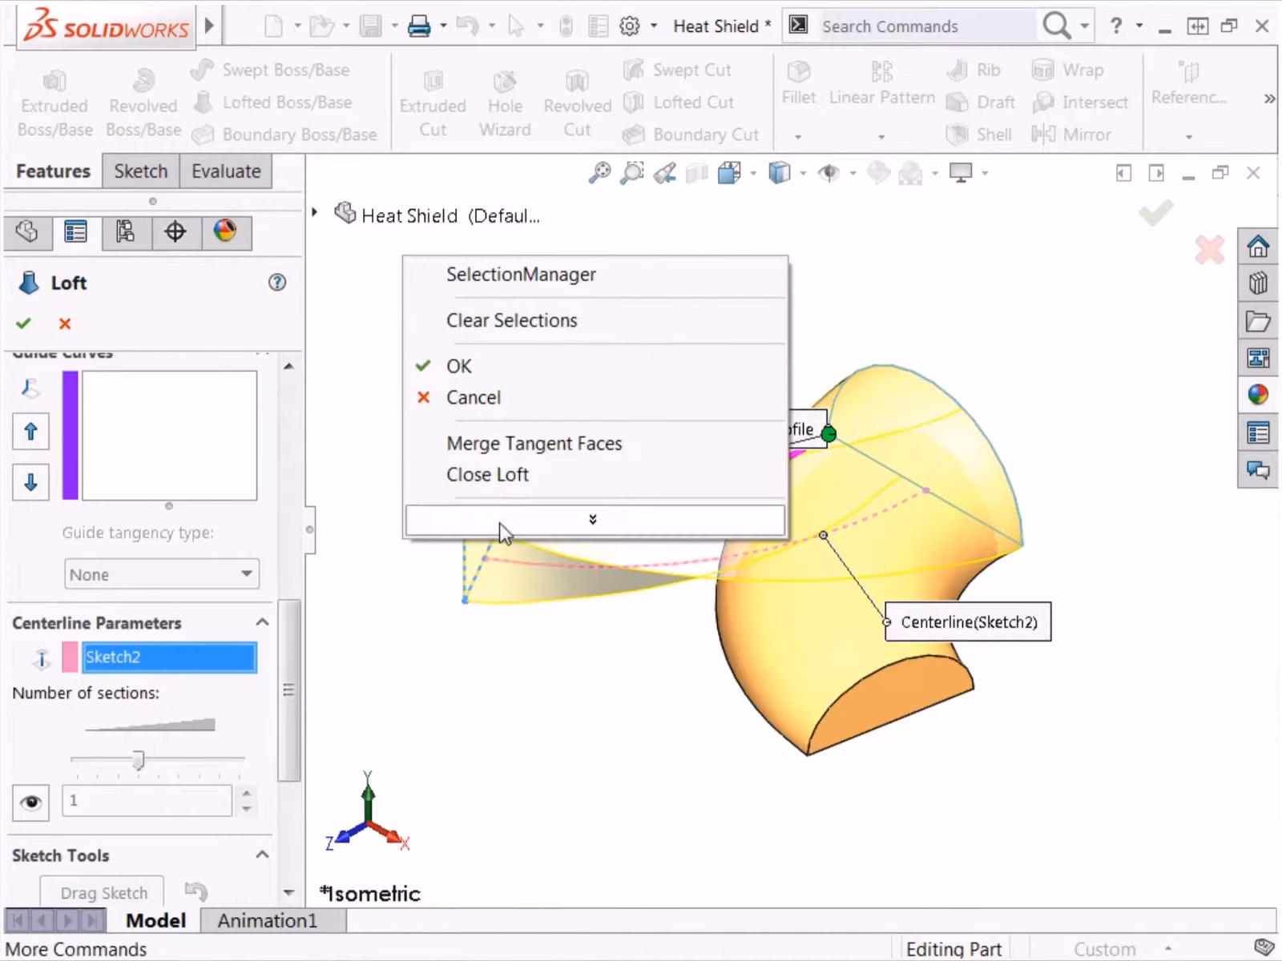
mouse_move(496, 523)
left_click(515, 614)
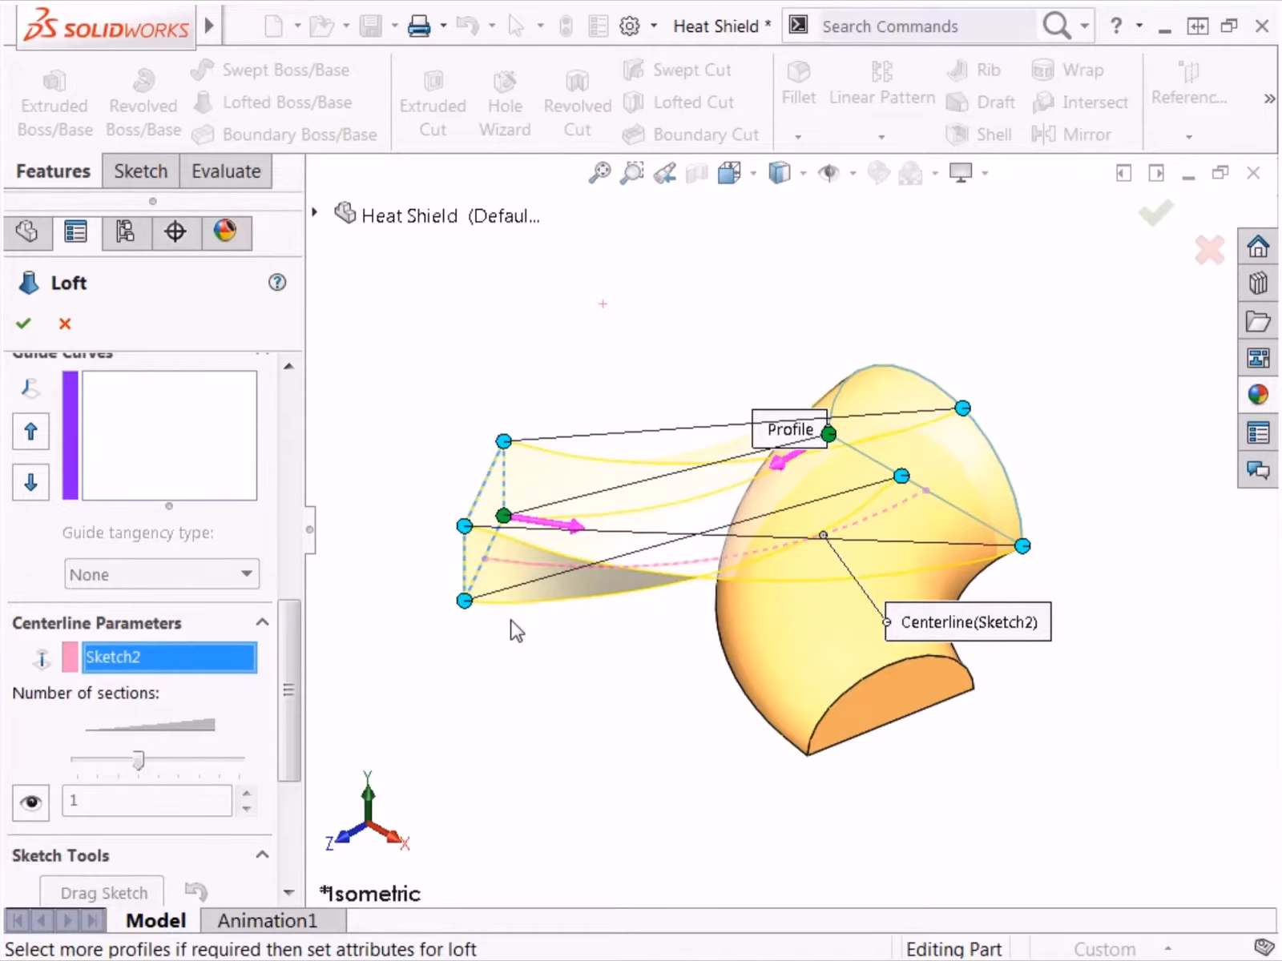
Step: Try moving two connectors along the end face's arc and a third to its far corner, and cancel the loft
middle_click_drag(513, 628, 199, 529)
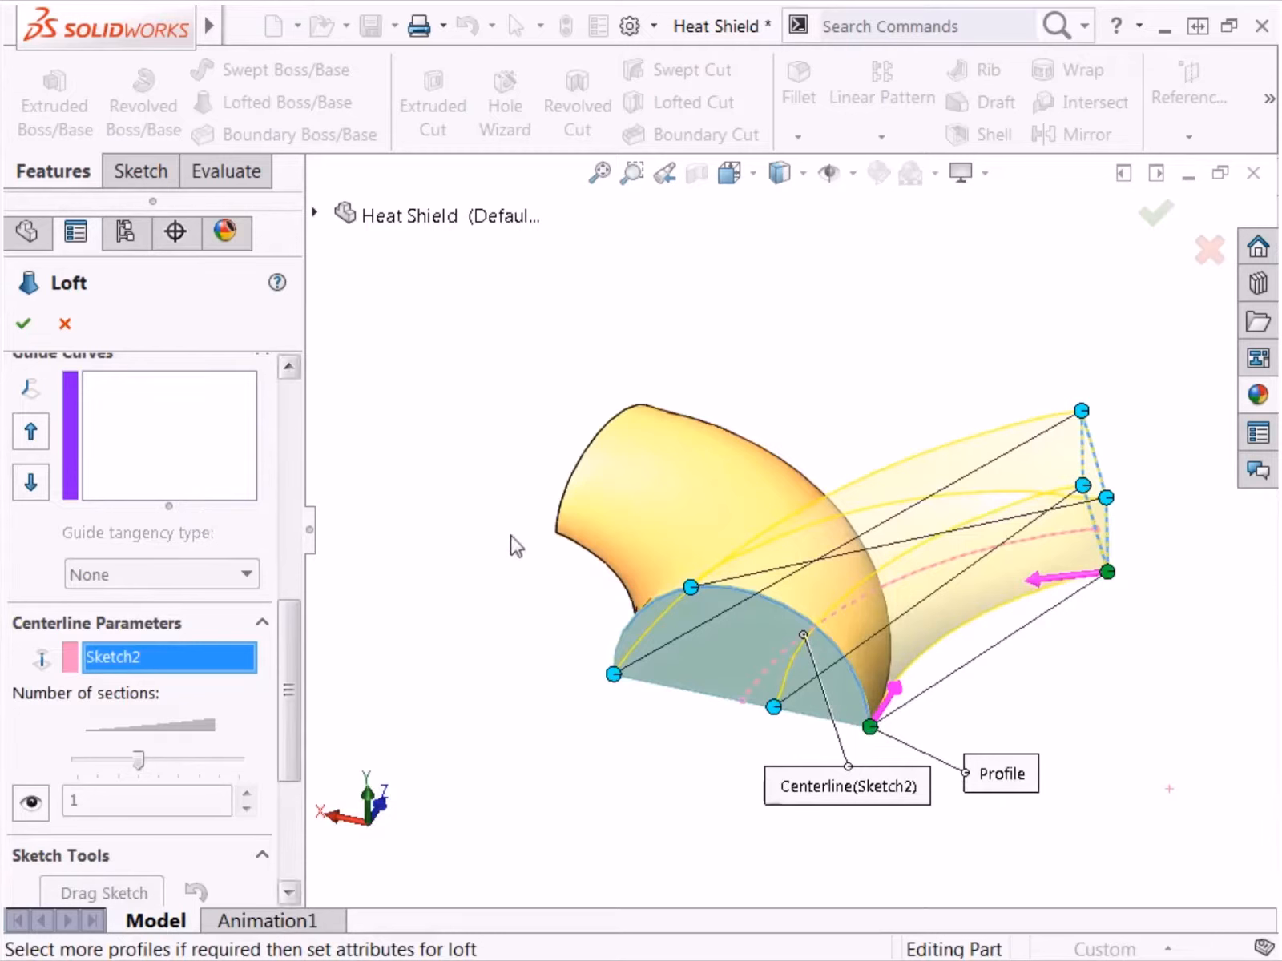
left_click_drag(691, 586, 831, 628)
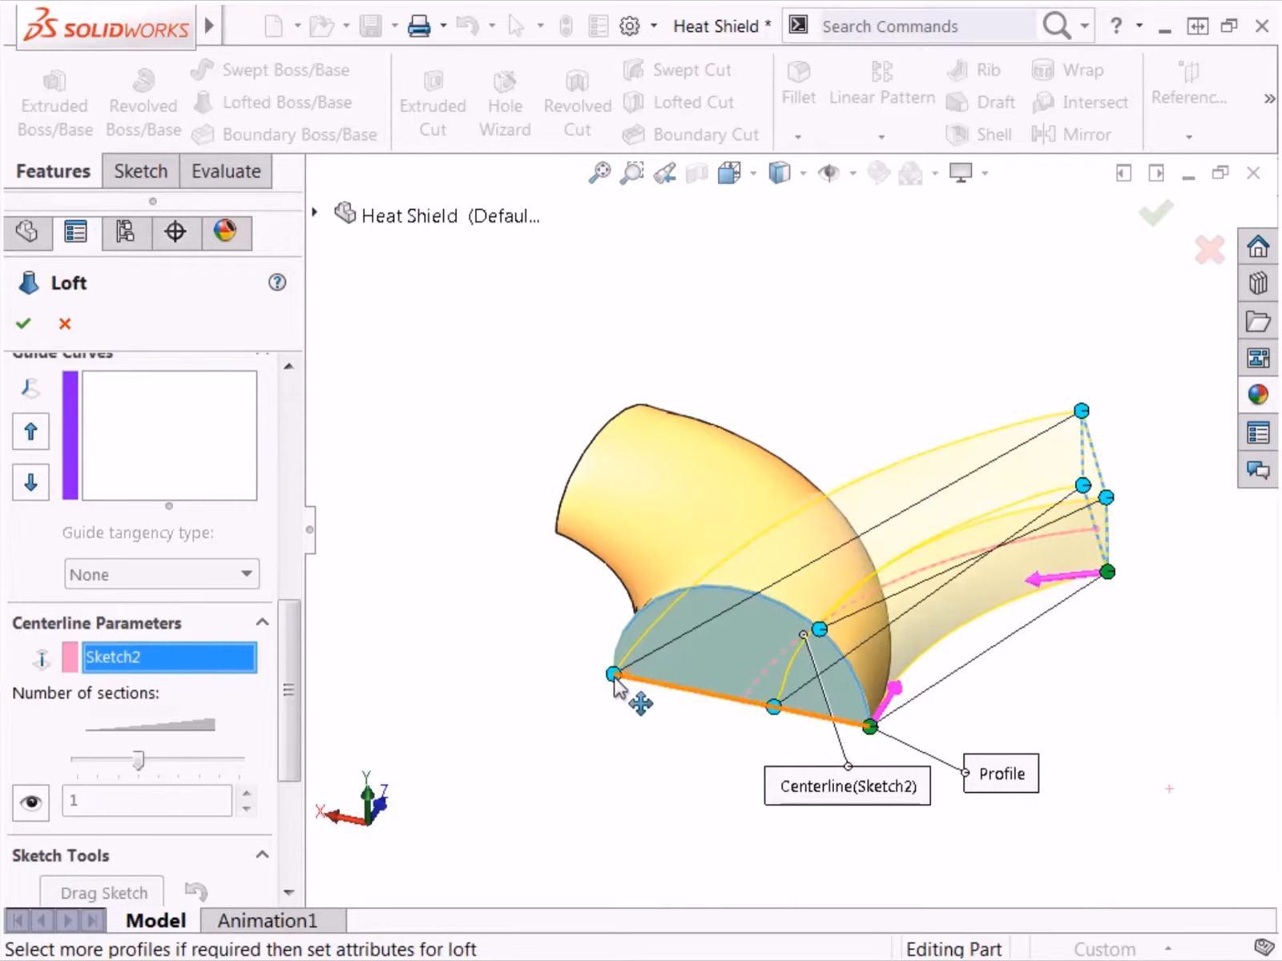
left_click_drag(619, 677, 709, 591)
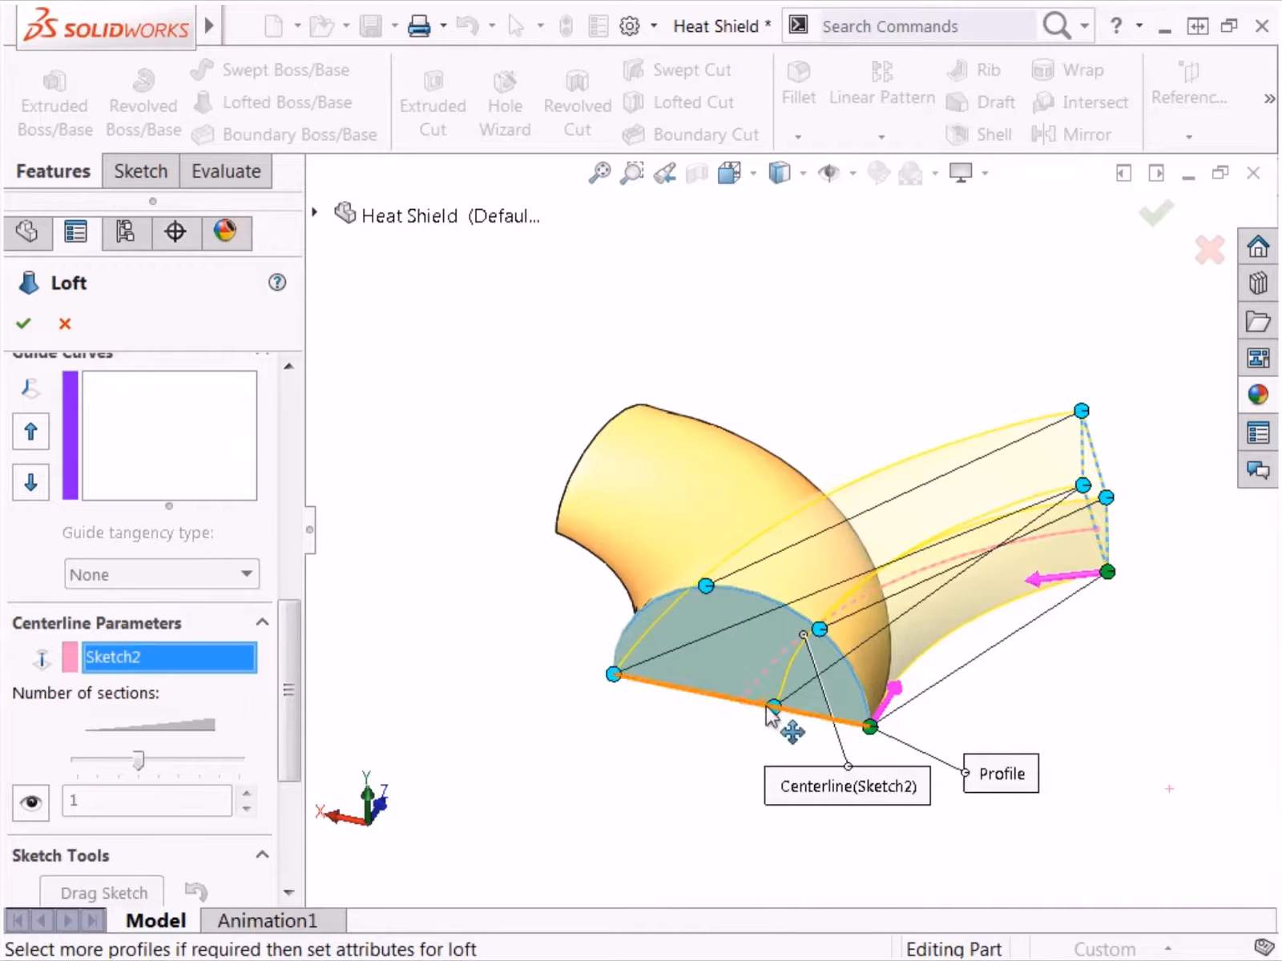
left_click_drag(773, 707, 601, 684)
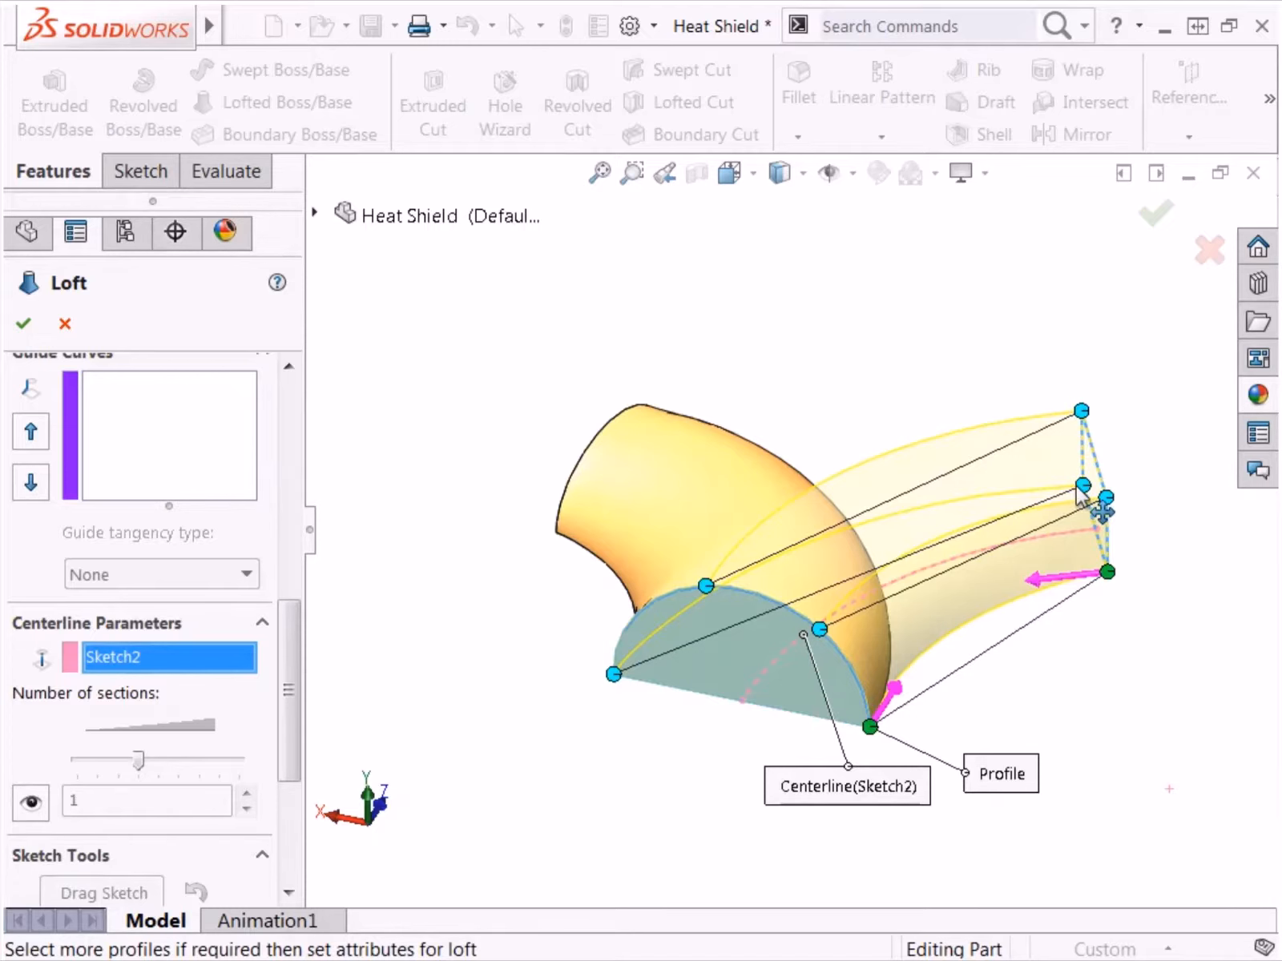
left_click(1208, 252)
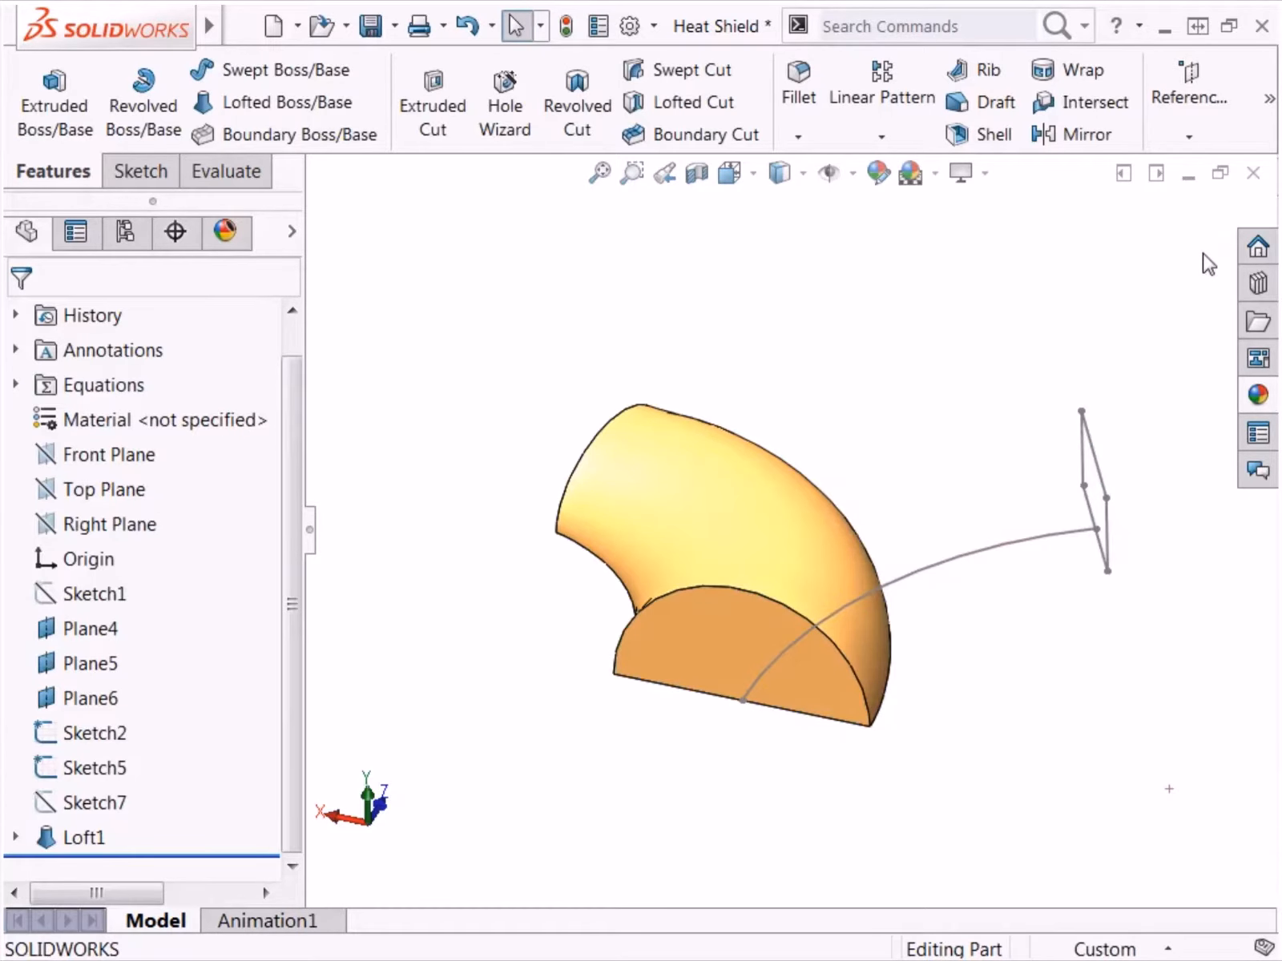
Step: Make the hidden D-shaped Sketch7 visible on the end face of the first loft
left_click(100, 802)
left_click(117, 767)
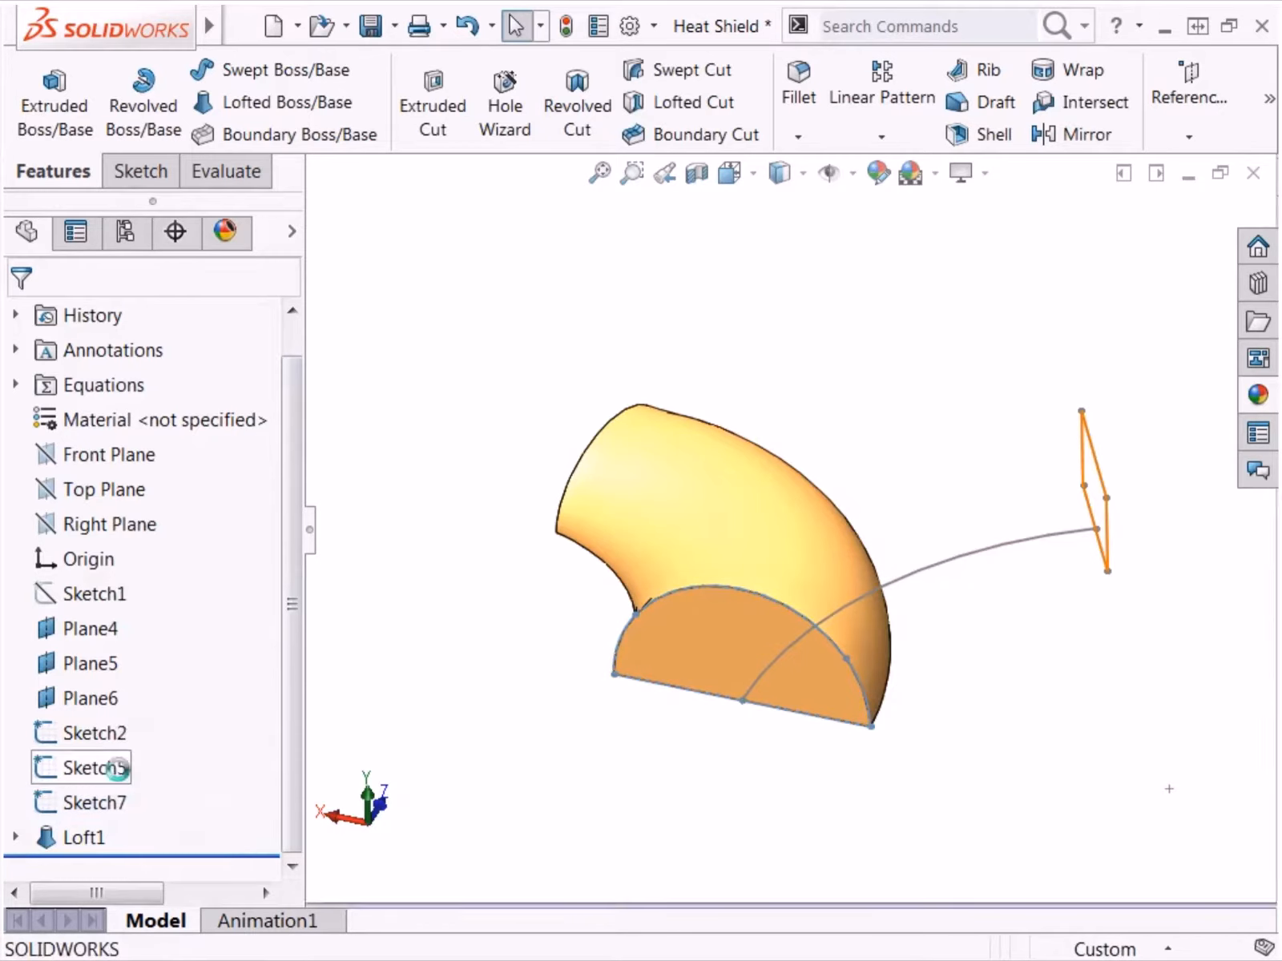
Step: Open Sketch7 for editing, examine its base line and split arc segments, and exit the sketch
left_click(103, 802)
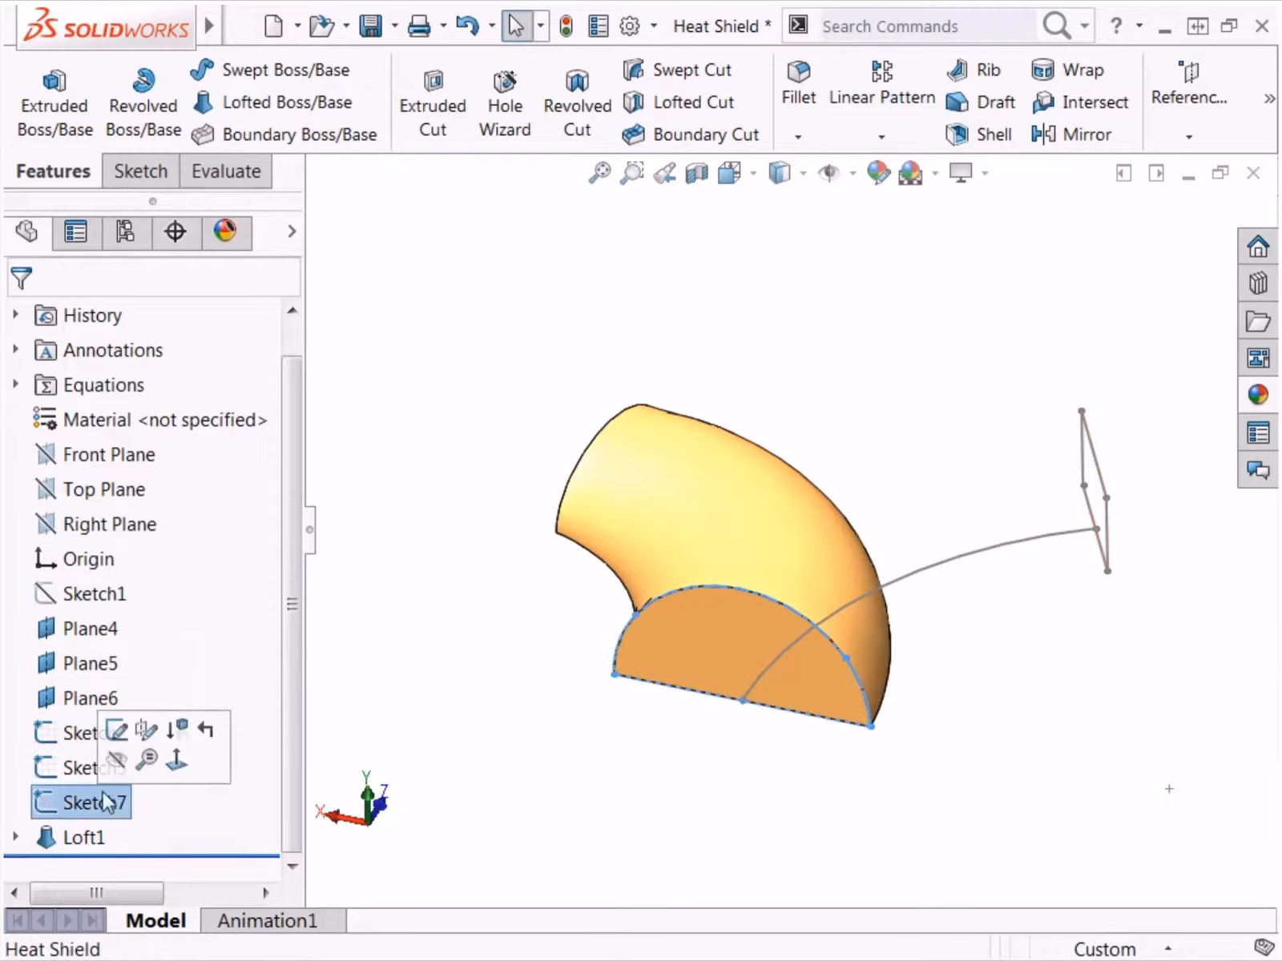
left_click(120, 753)
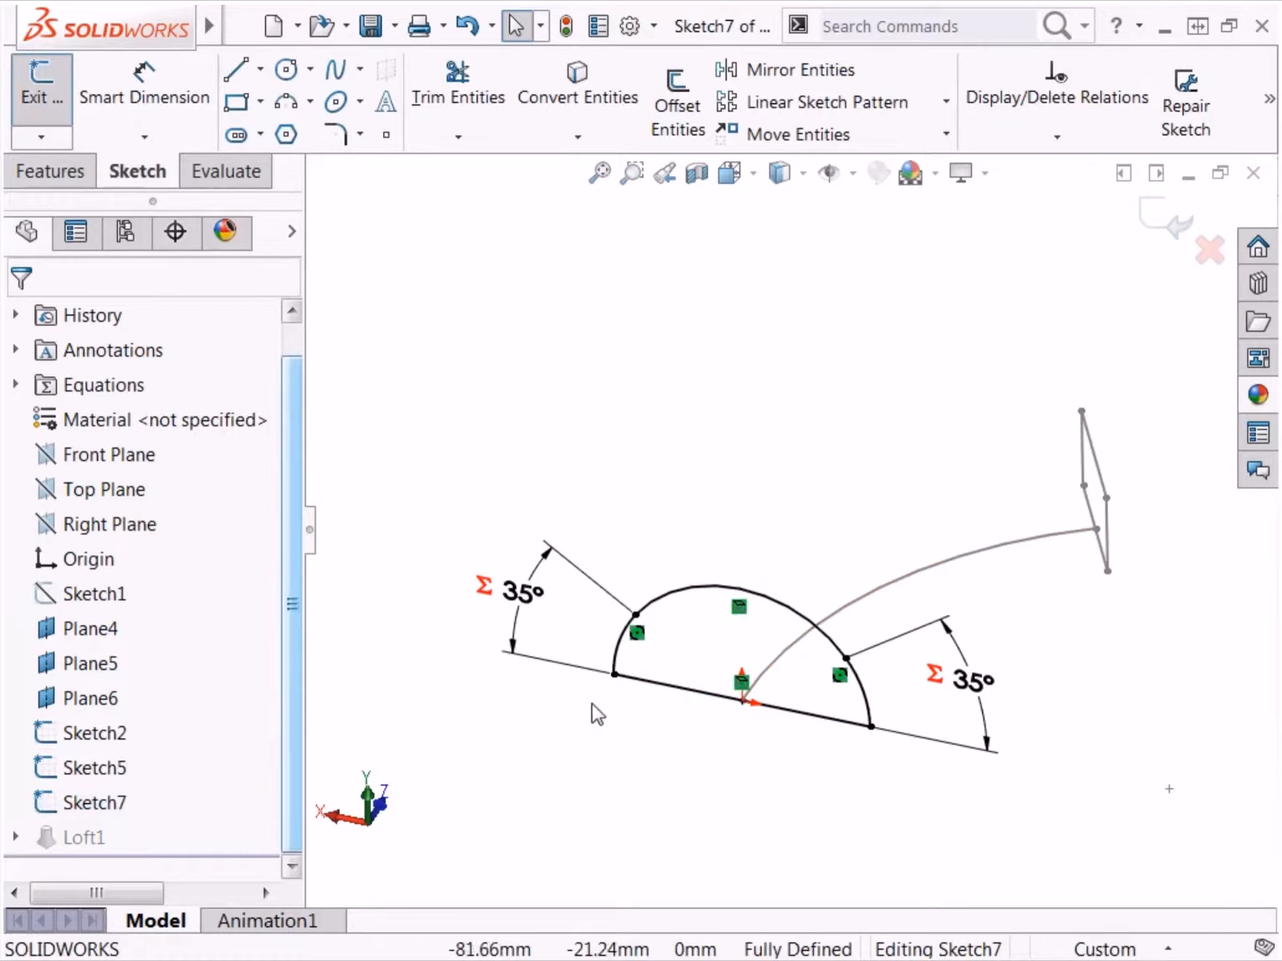
left_click(641, 683)
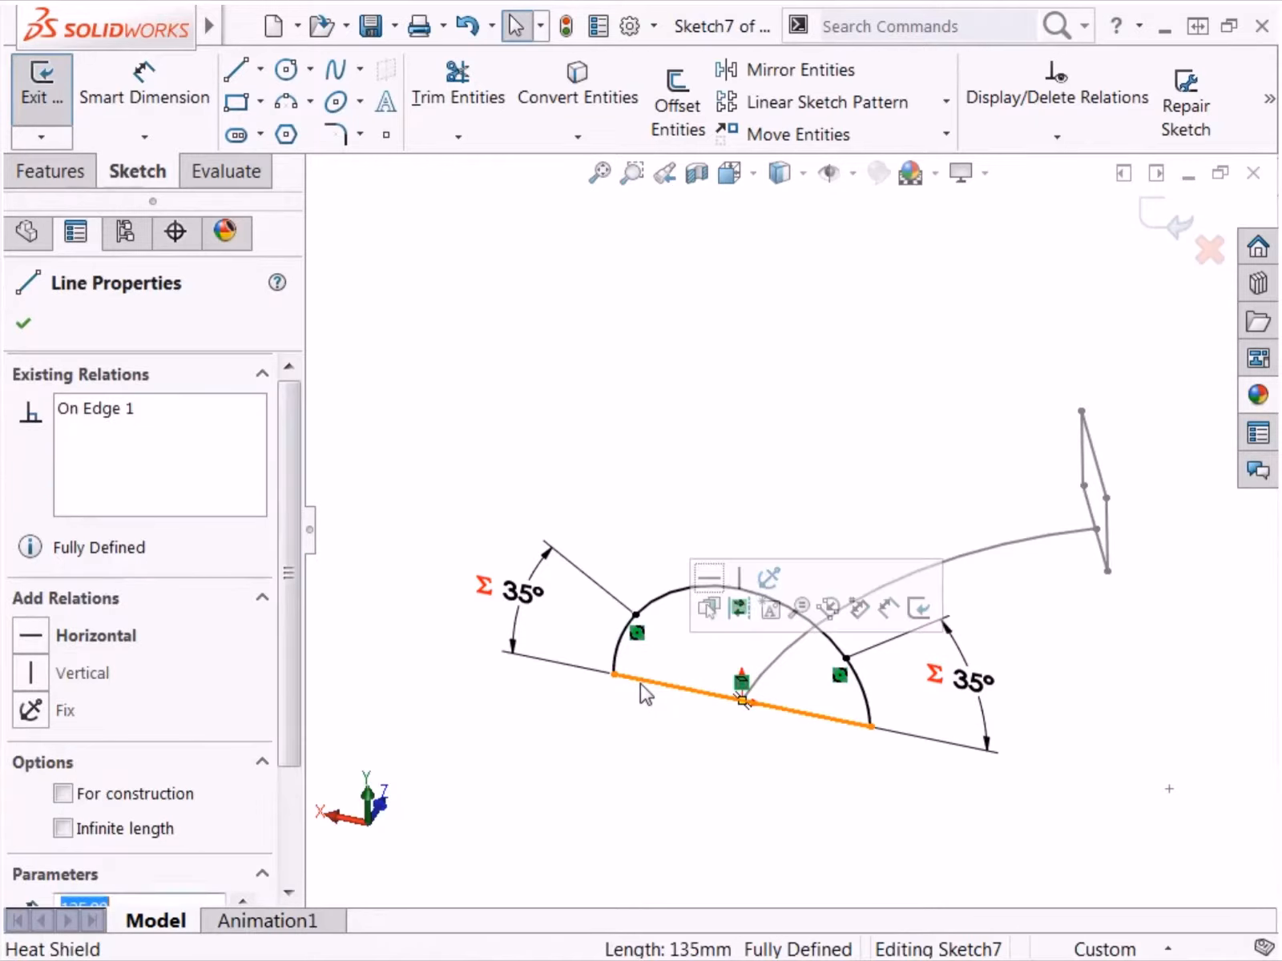
left_click(654, 599)
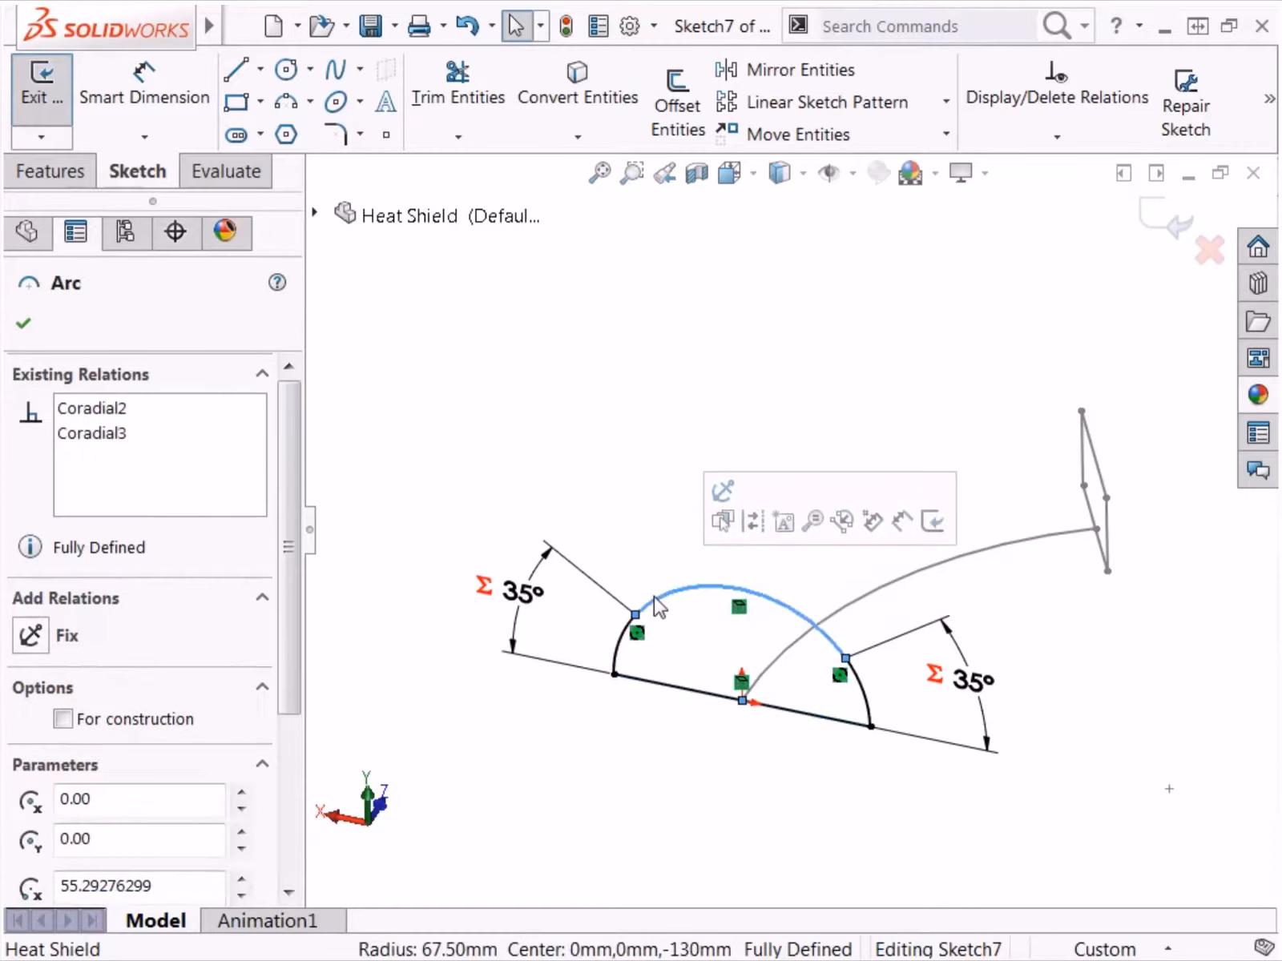
left_click(625, 635)
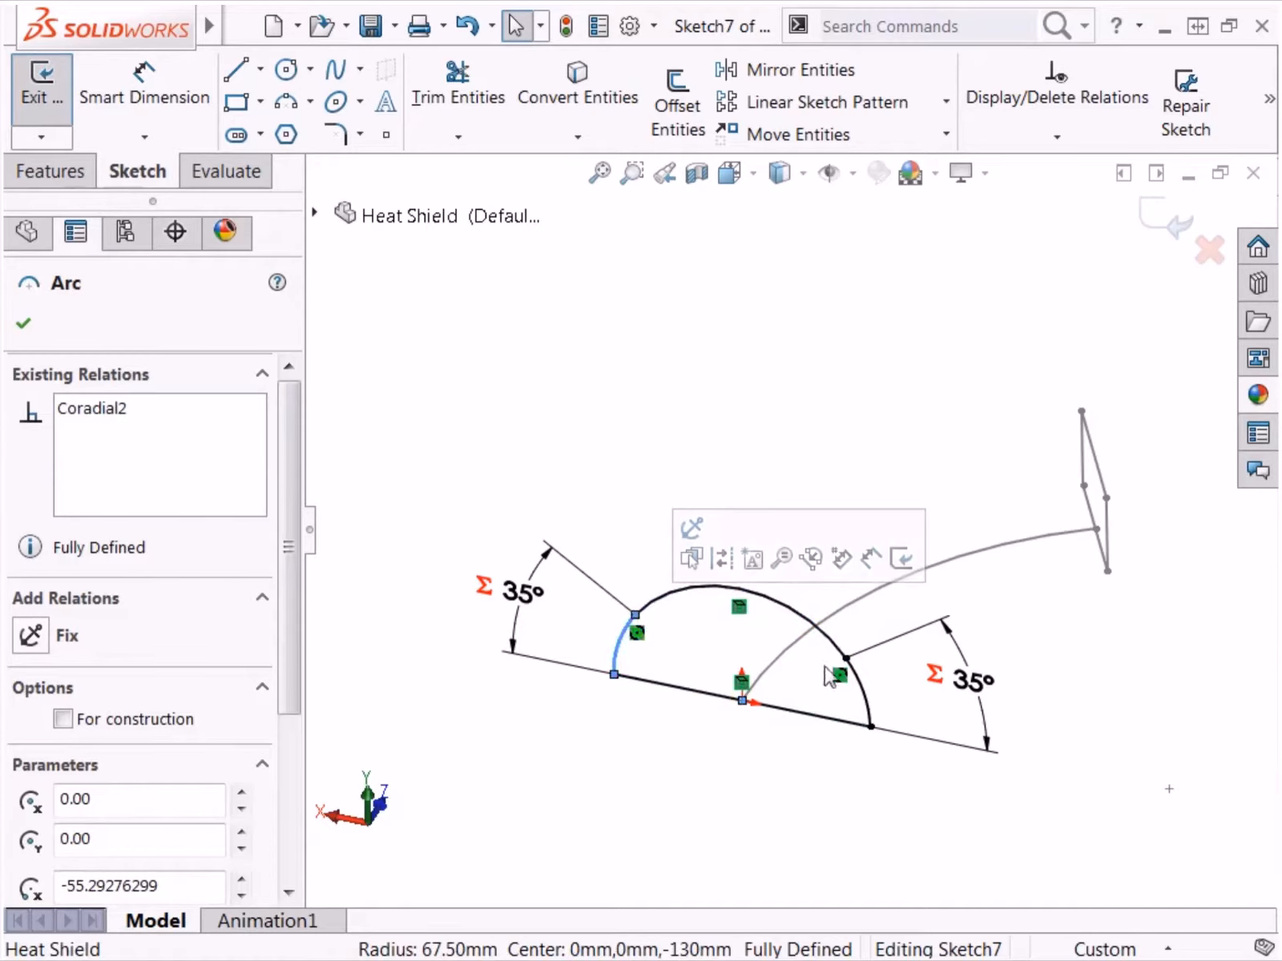
left_click(854, 670)
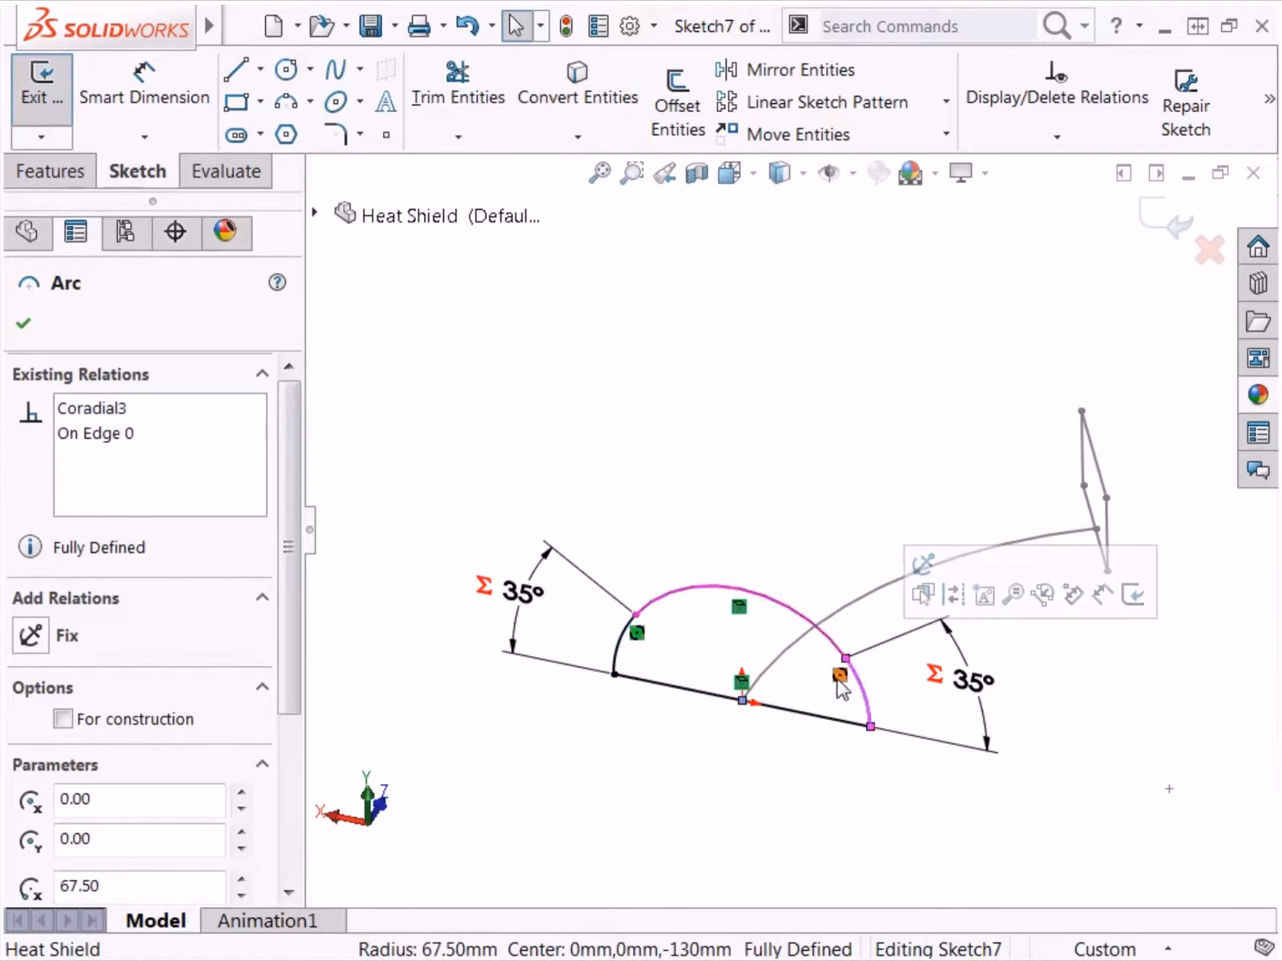
left_click(814, 703)
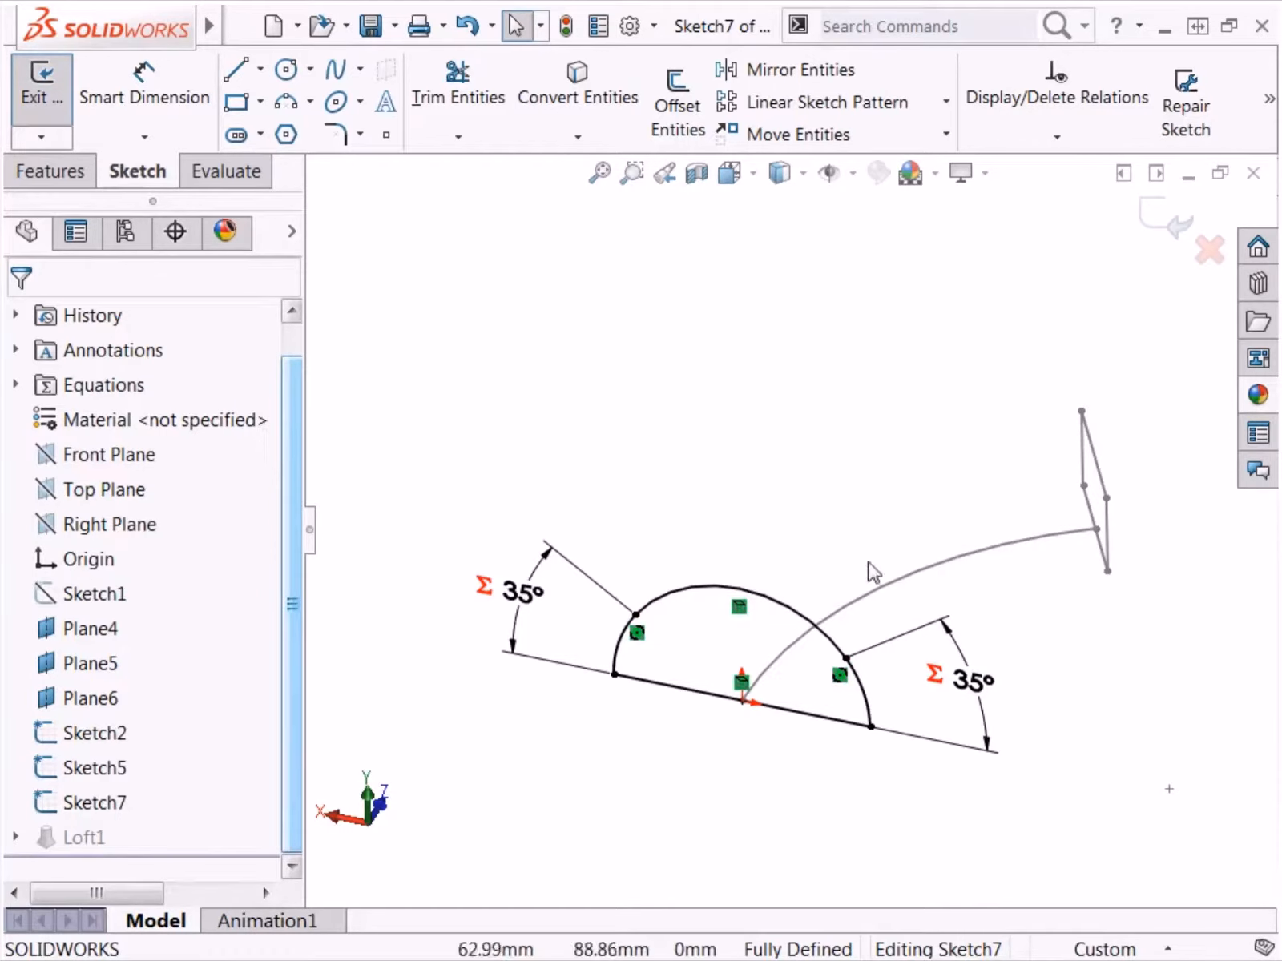
left_click(1162, 221)
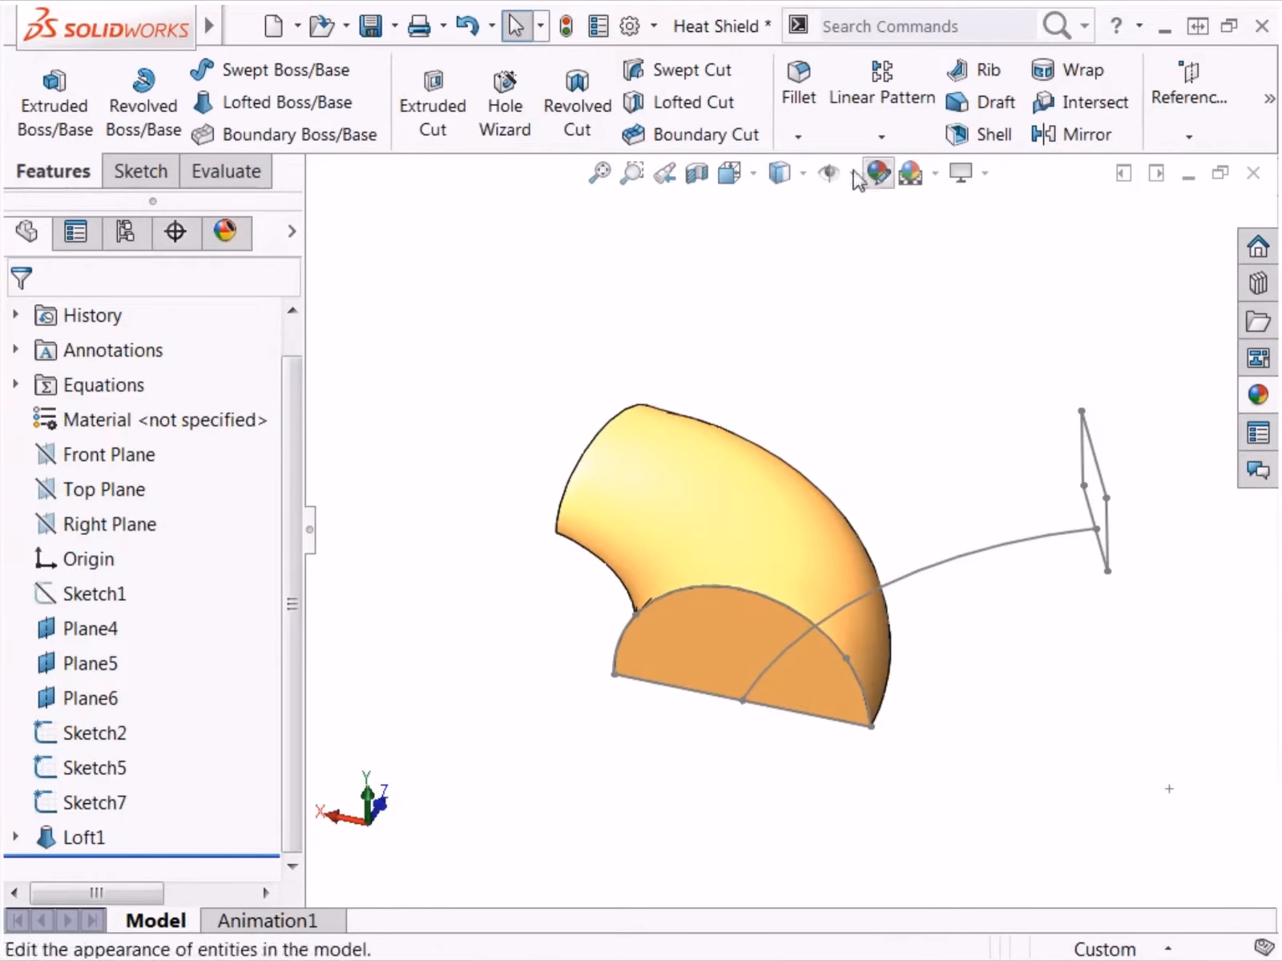
Step: Start a lofted boss with the rectangular Sketch5 and the D-shaped Sketch7 as profiles, picking both near their matching lower corners
left_click(361, 114)
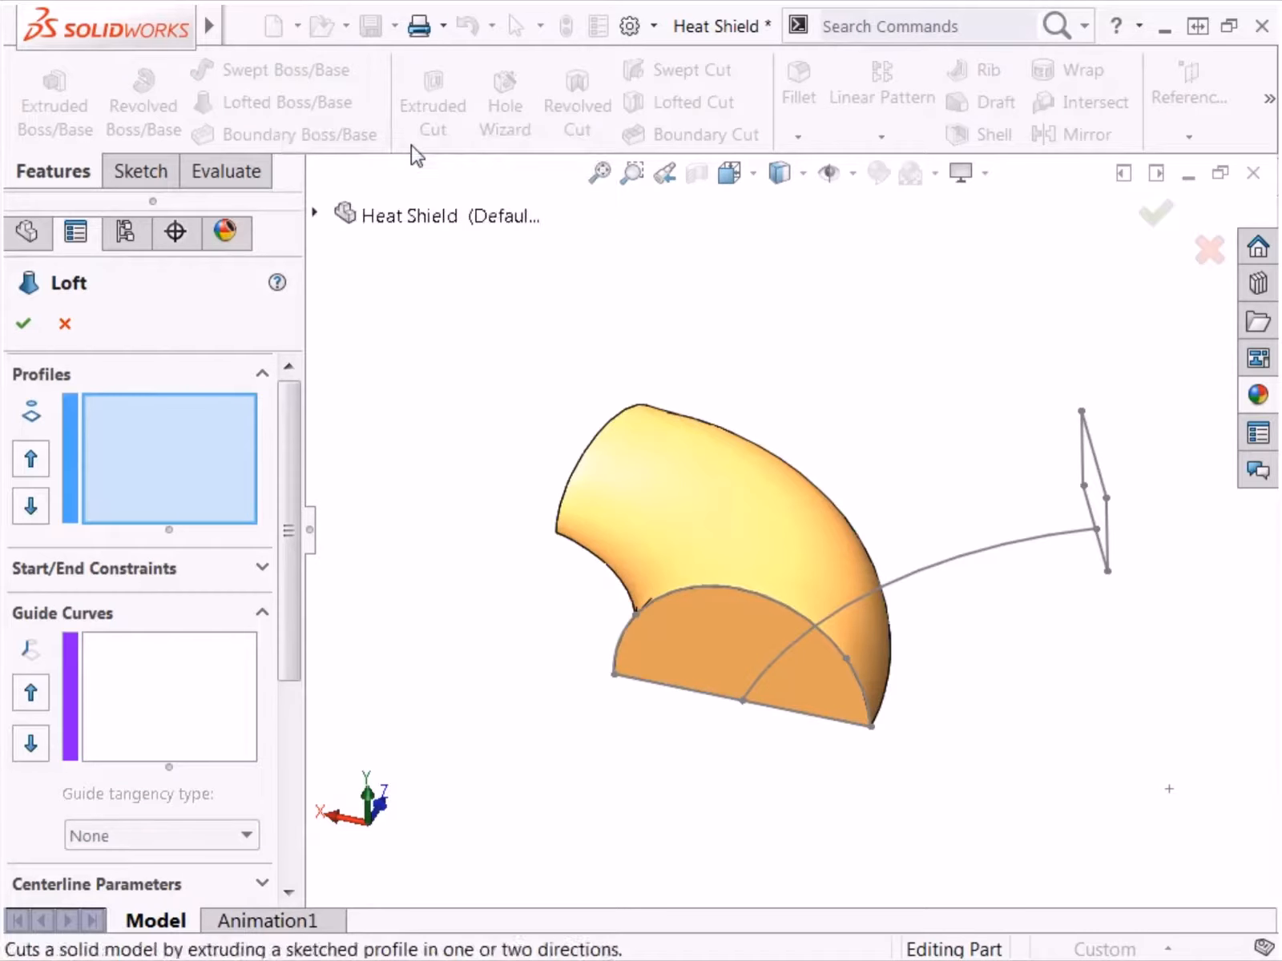
left_click(1107, 578)
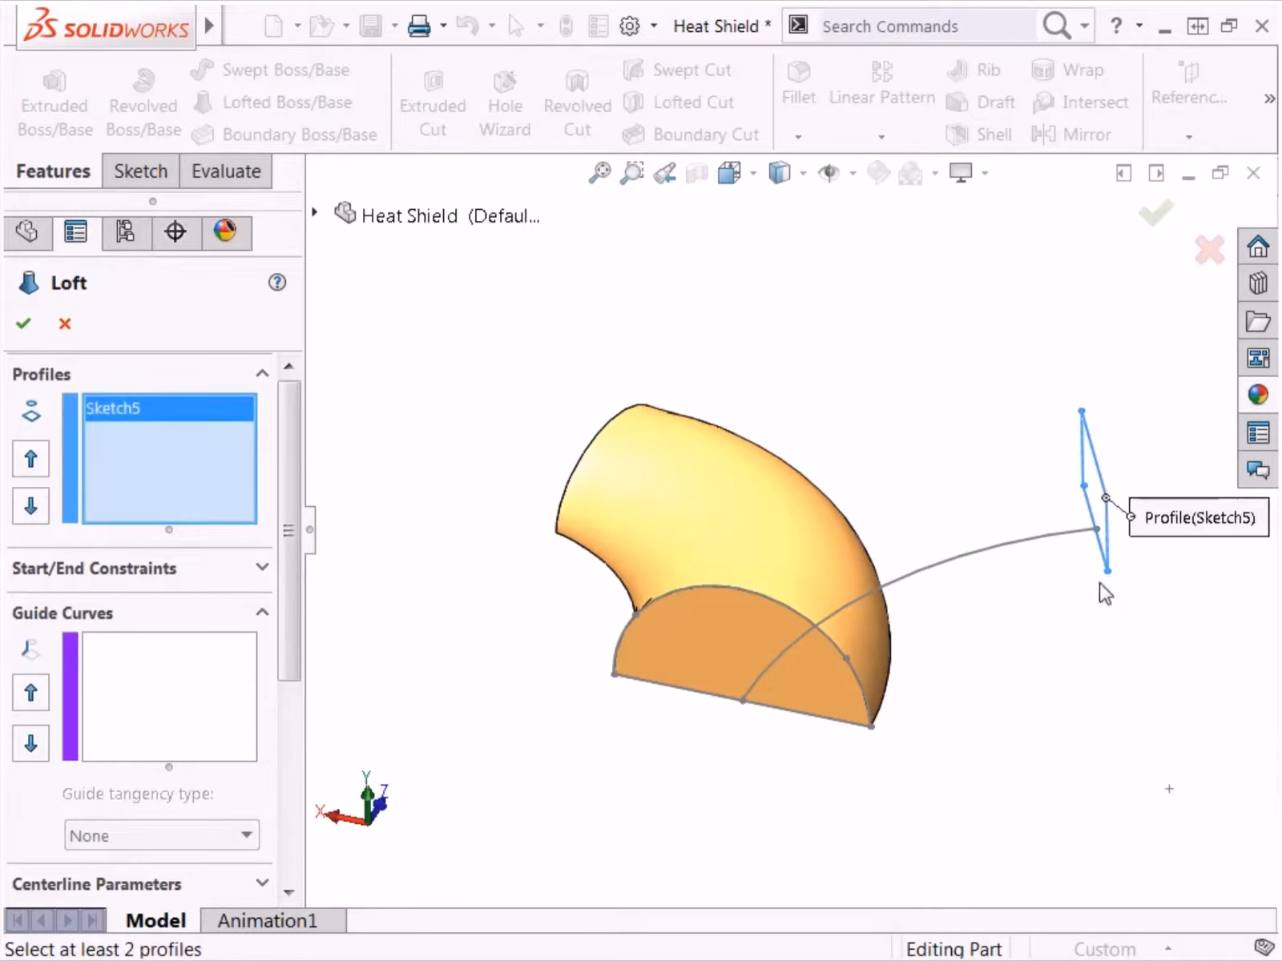
left_click(869, 727)
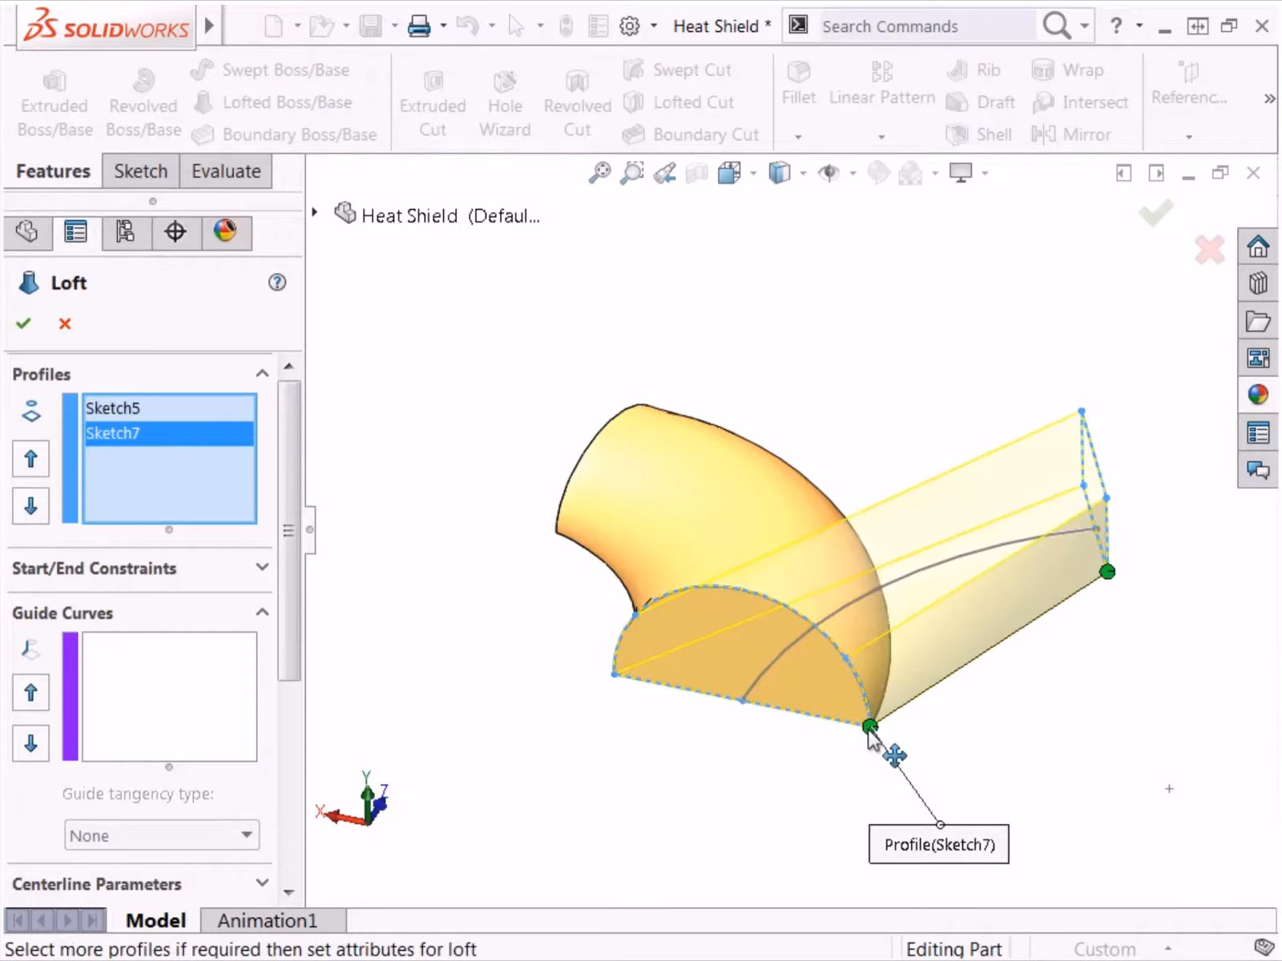
Step: Set both the start and end constraints of the Sketch5-to-Sketch7 loft to Normal To Profile
left_click(262, 568)
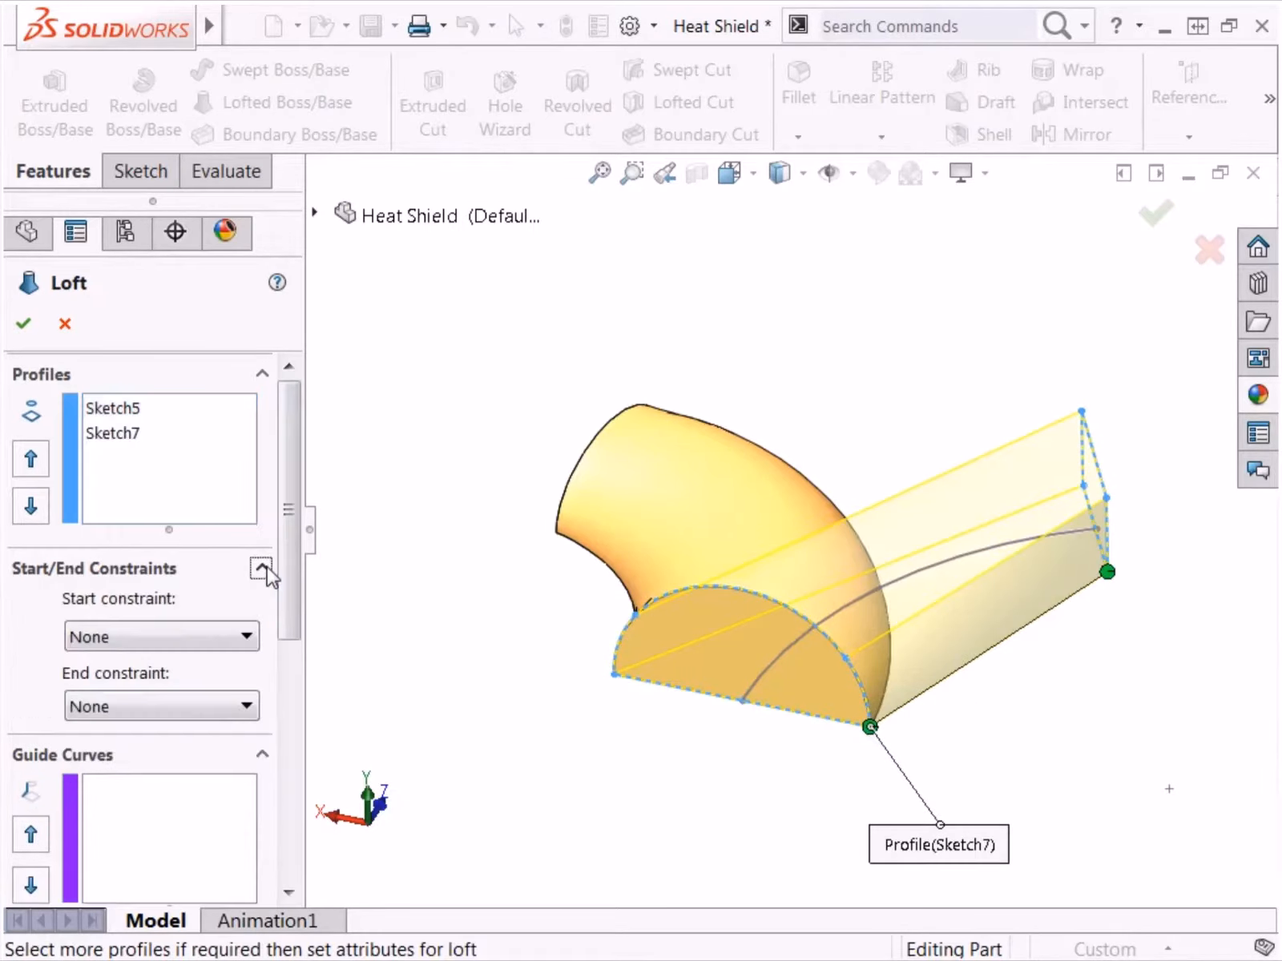
left_click(248, 637)
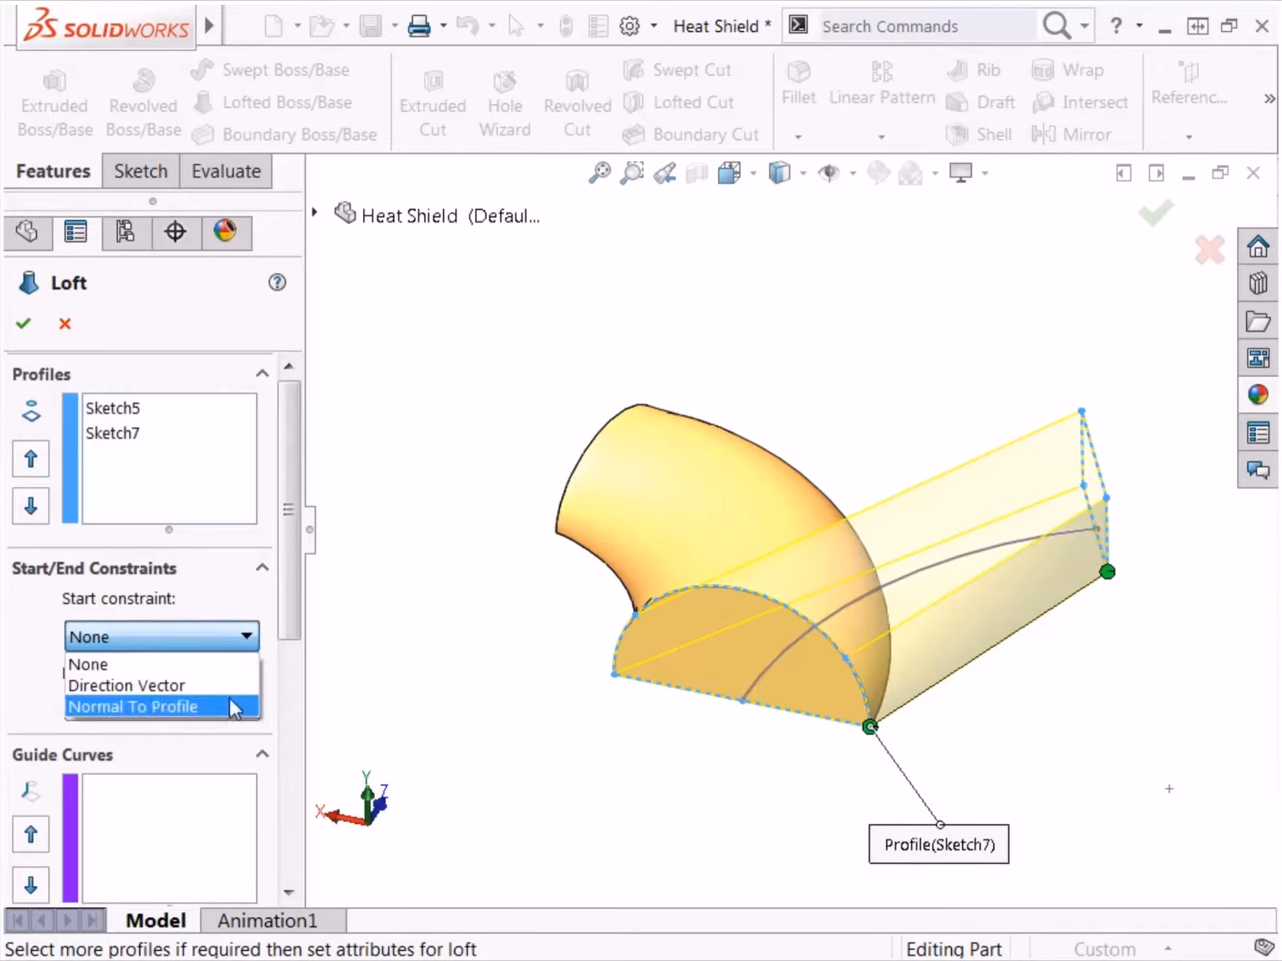
left_click(229, 706)
scroll(290, 641, "down", 2)
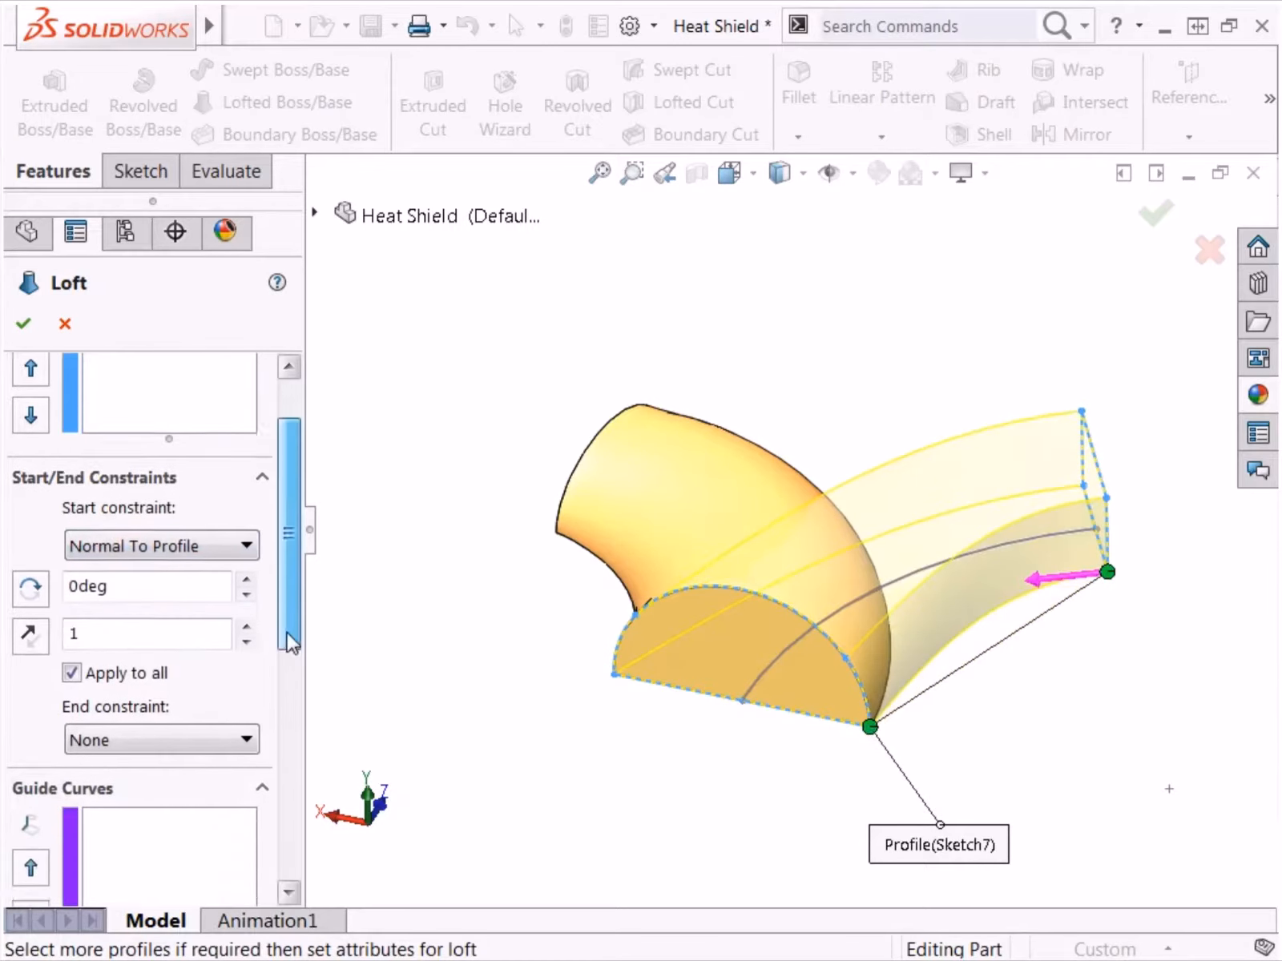
scroll(290, 641, "down", 2)
left_click(248, 641)
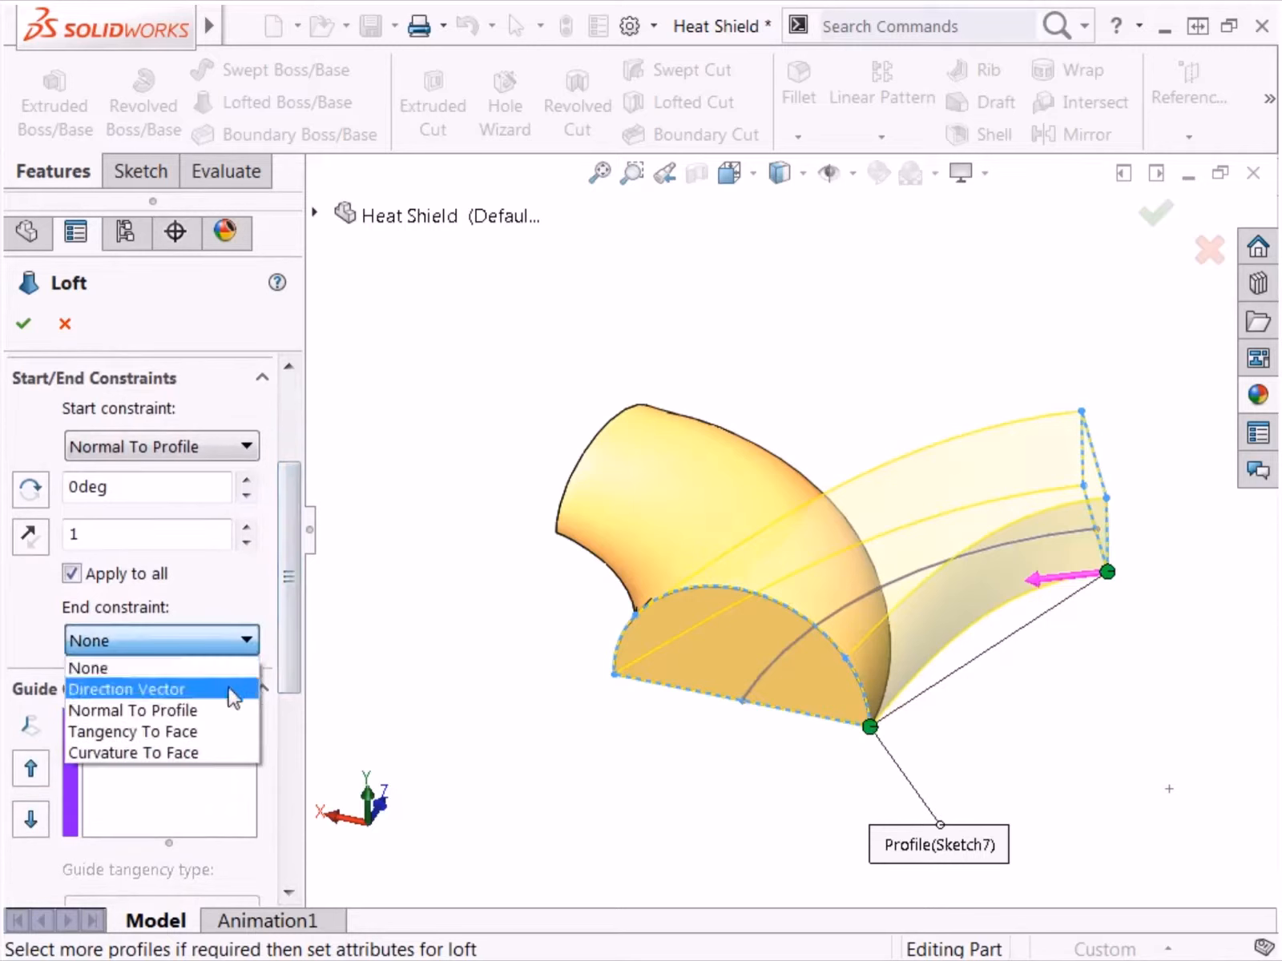
left_click(233, 711)
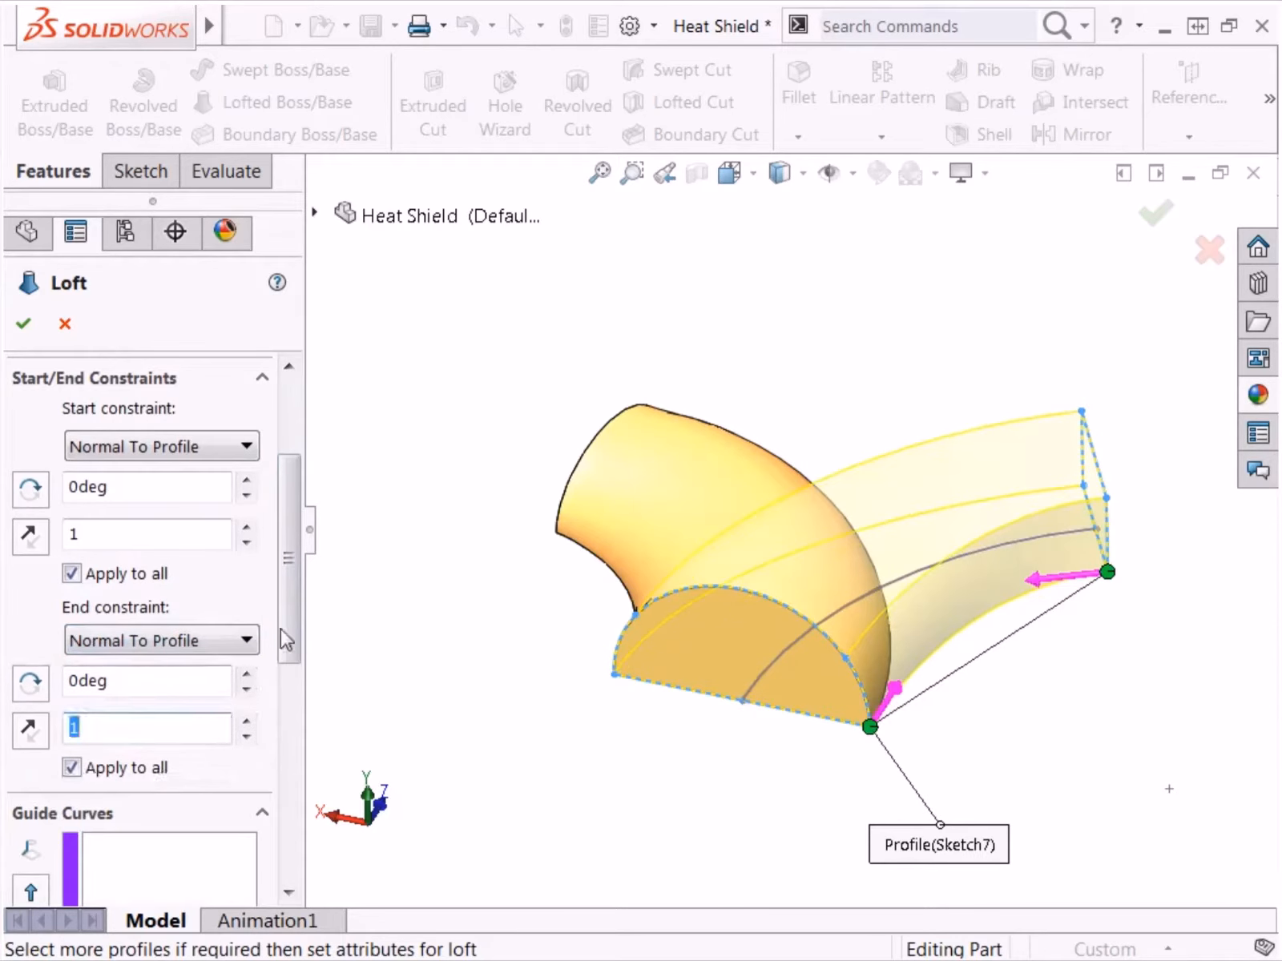
Step: Assign the curved Sketch2 as the centerline of the loft between Sketch5 and Sketch7
mouse_move(287, 641)
left_mouse_down()
mouse_move(291, 630)
mouse_move(284, 780)
left_mouse_up()
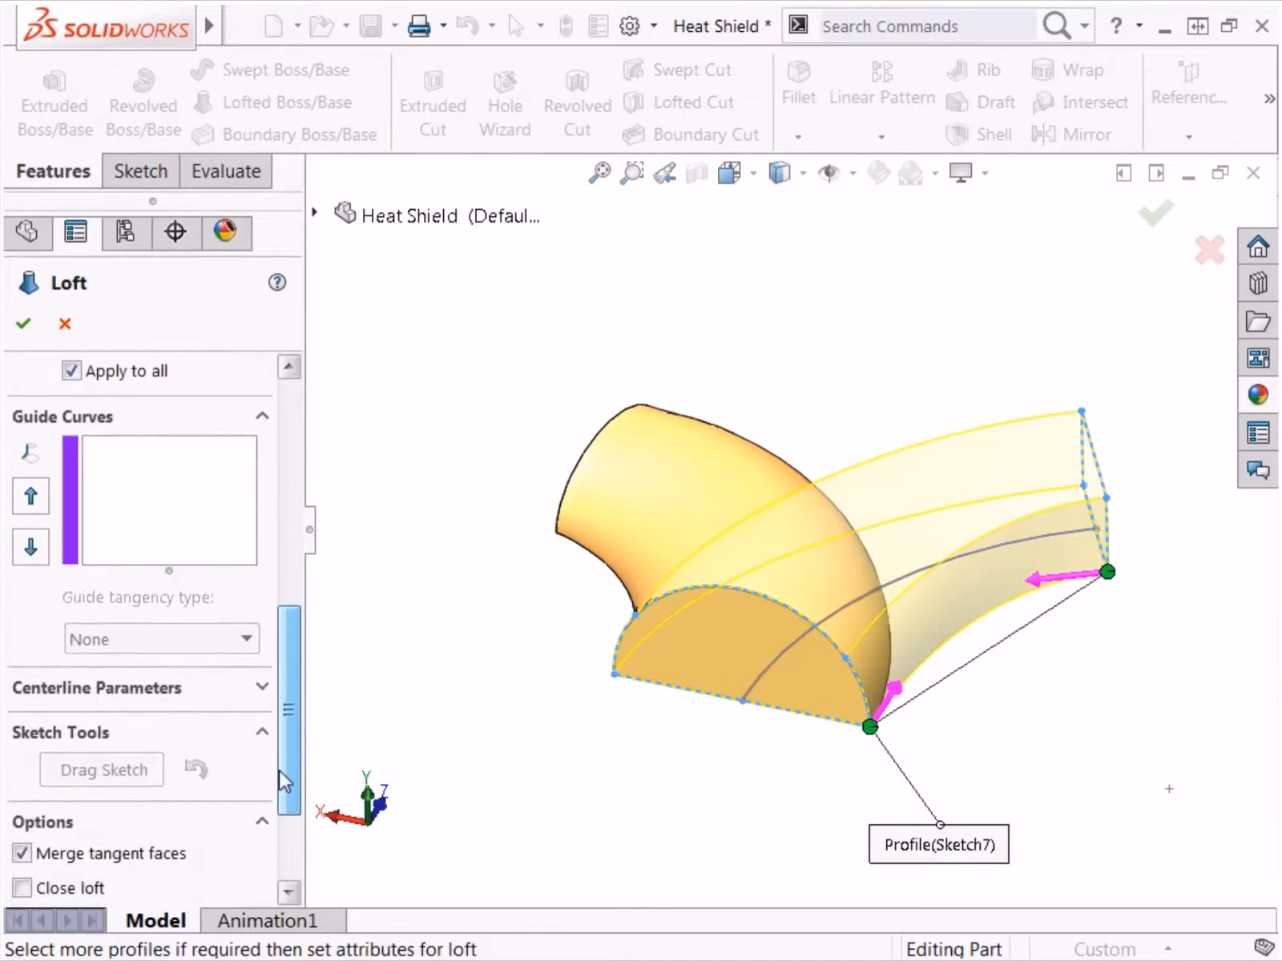
left_click(262, 688)
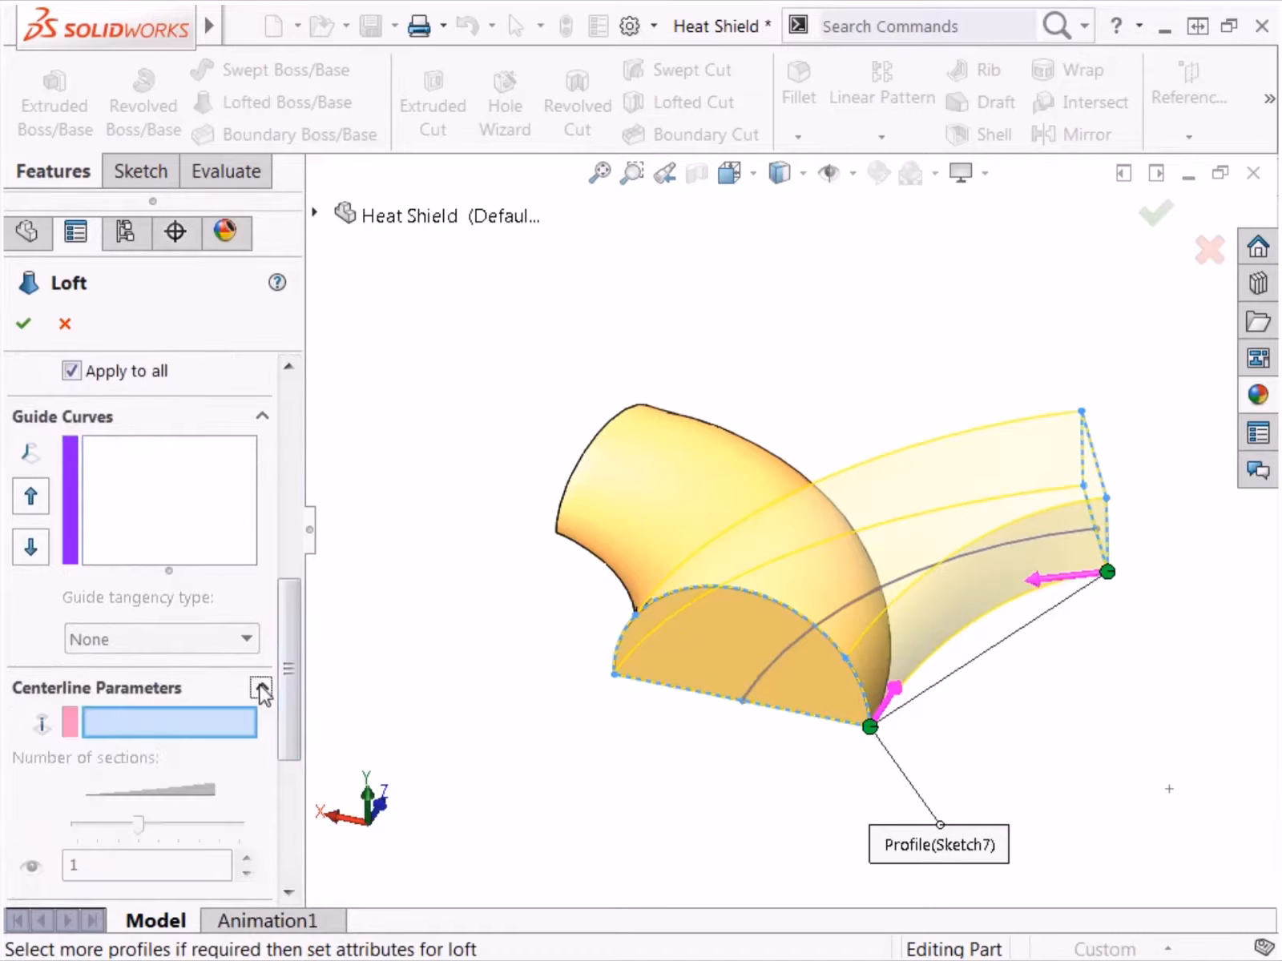
left_click(754, 679)
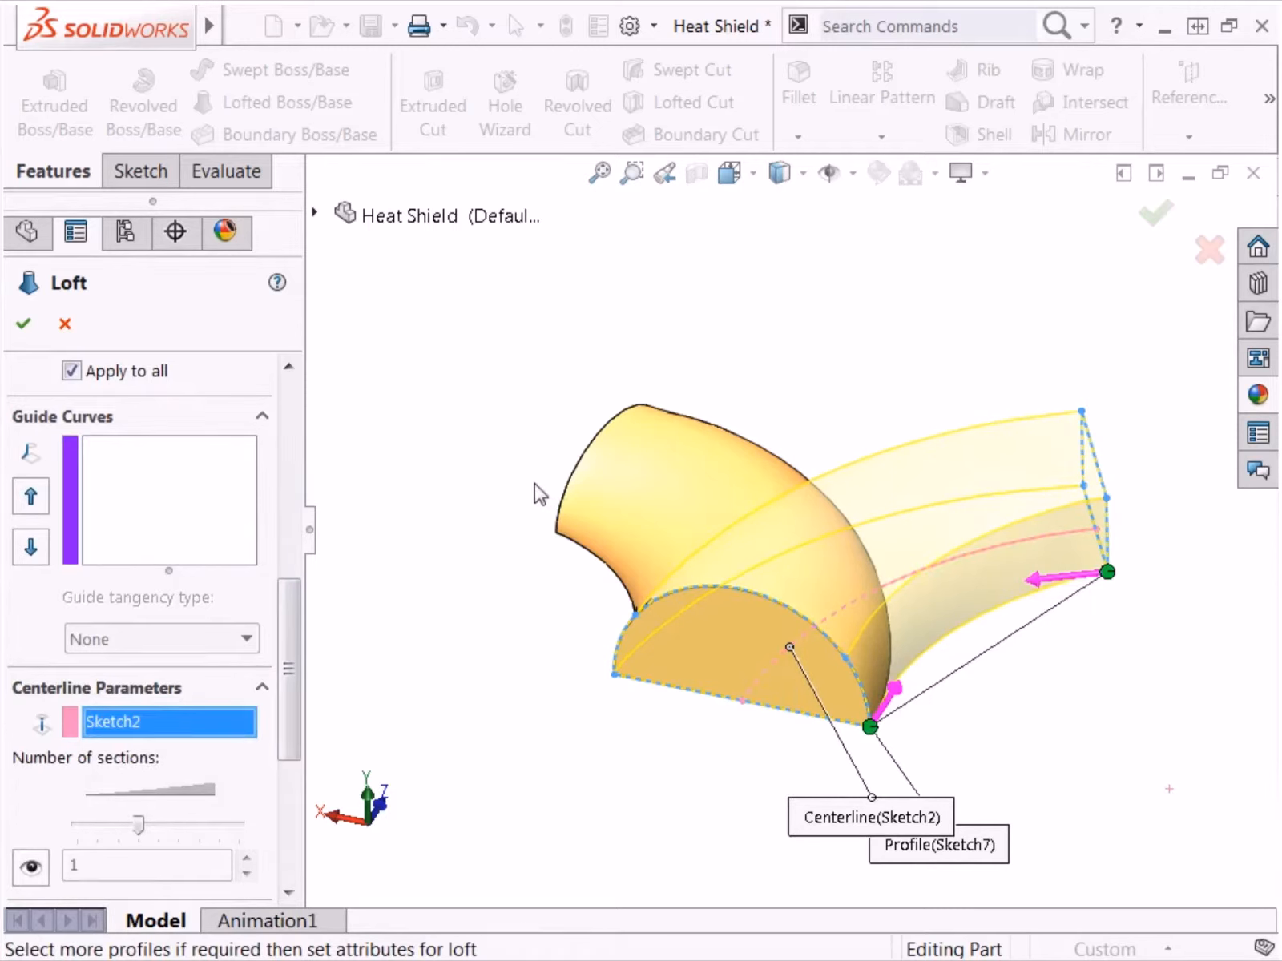
Step: Show all connectors between Sketch5 and Sketch7, inspect their alignment from both sides, and complete the loft
key("ctrl+7")
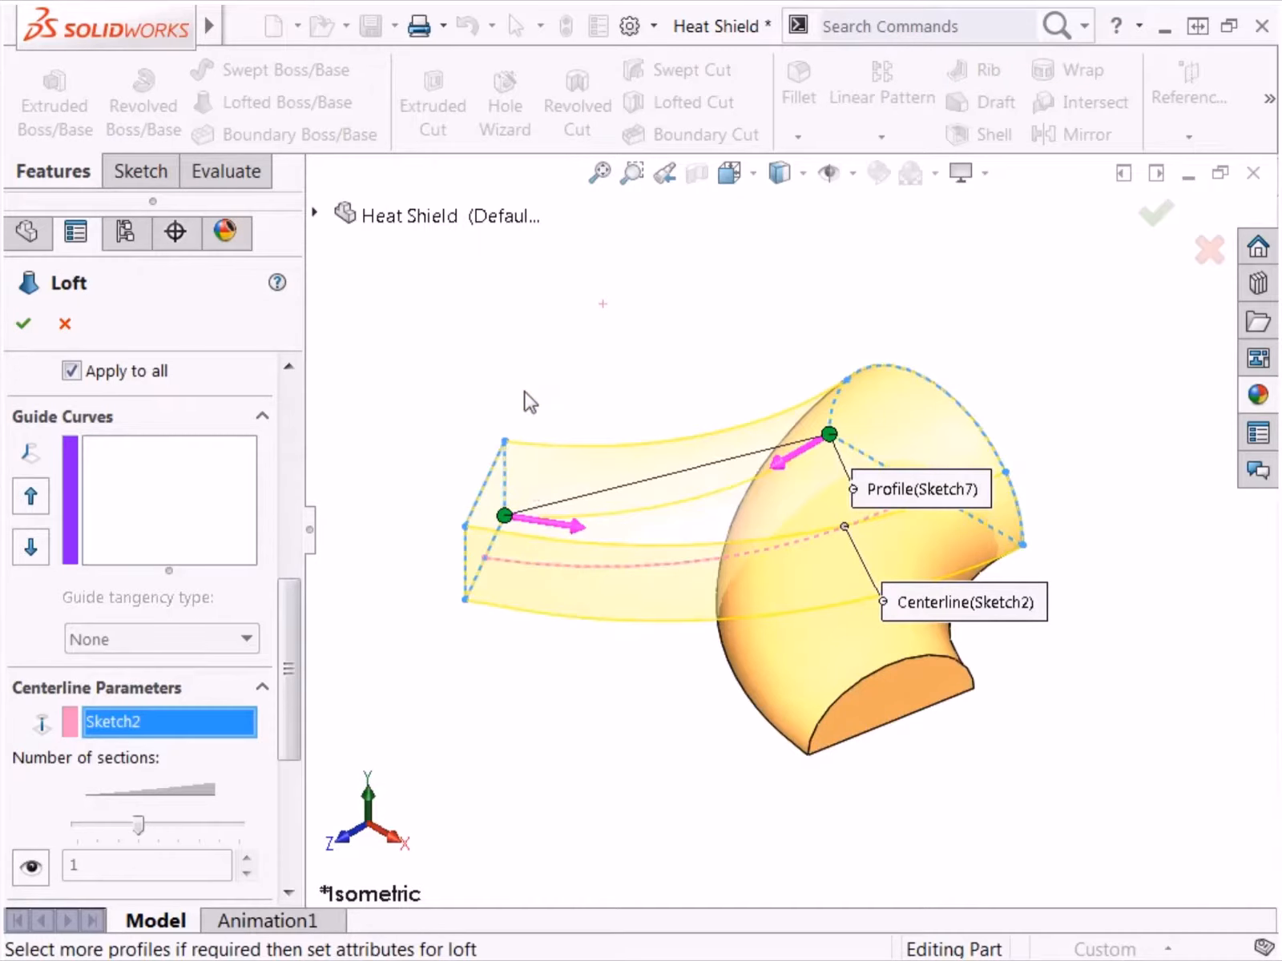
right_click(514, 326)
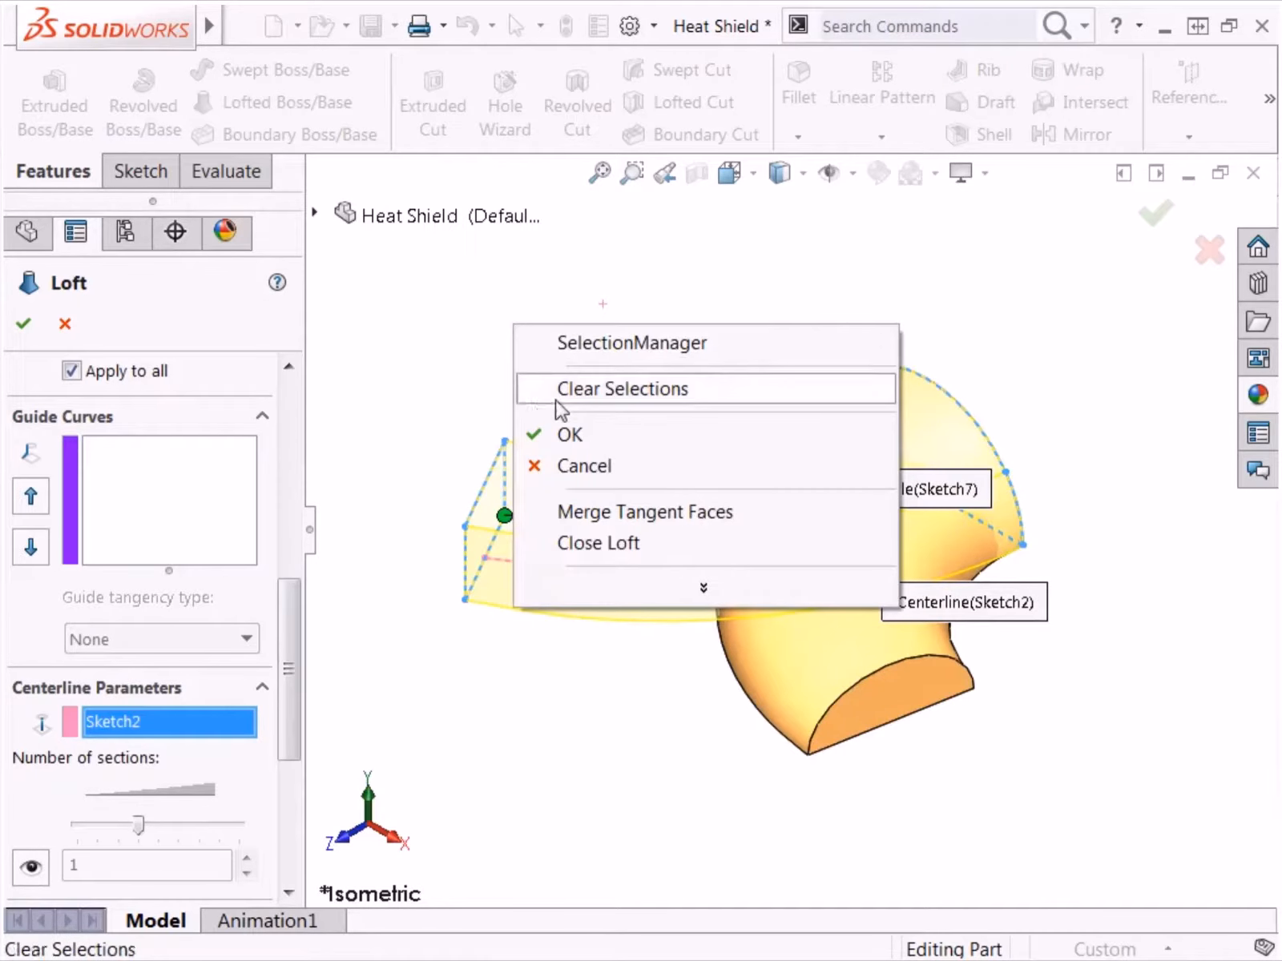
left_click(613, 588)
left_click(627, 712)
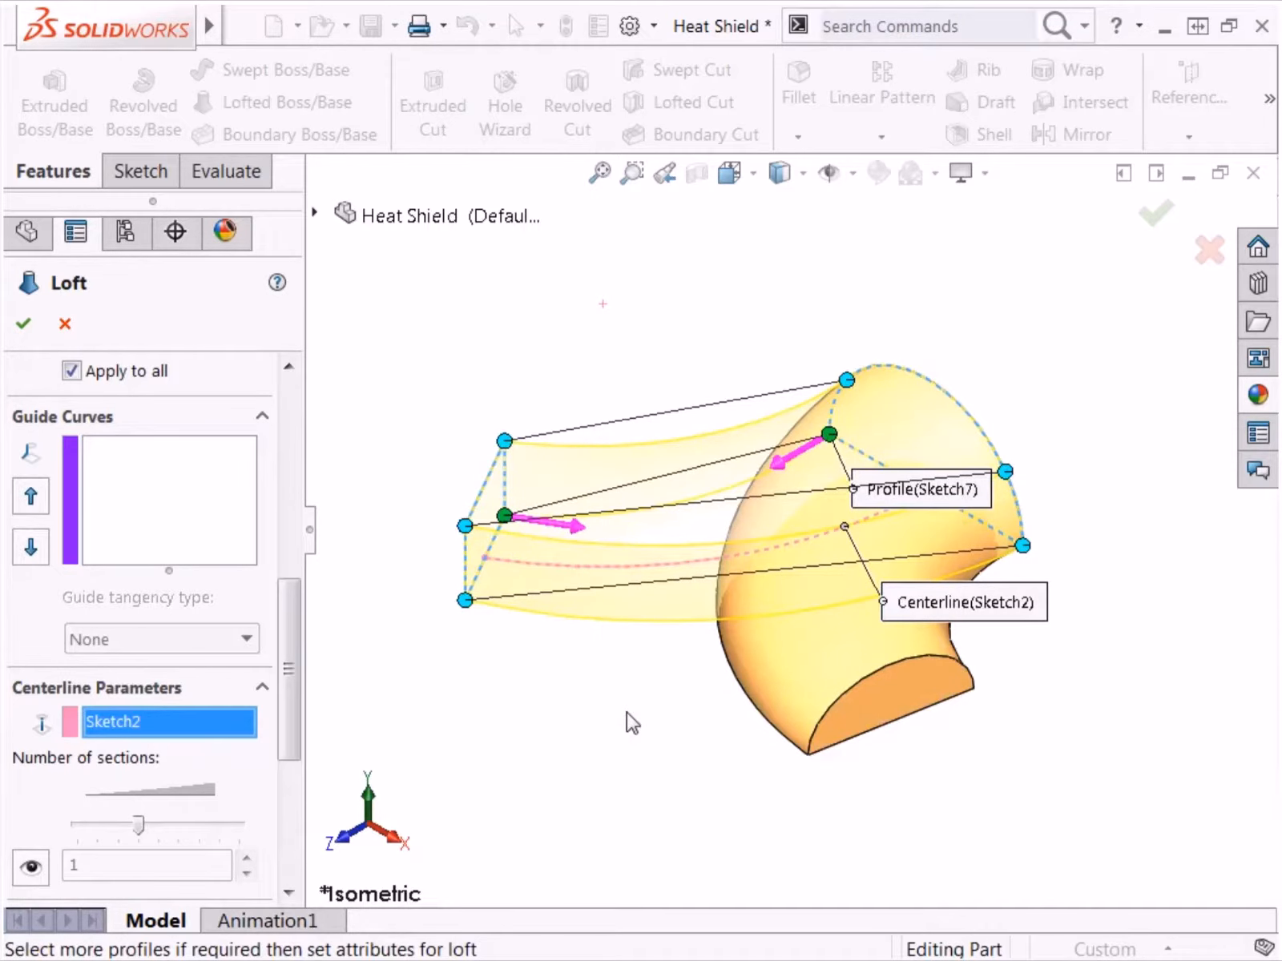
middle_click_drag(626, 713, 395, 715)
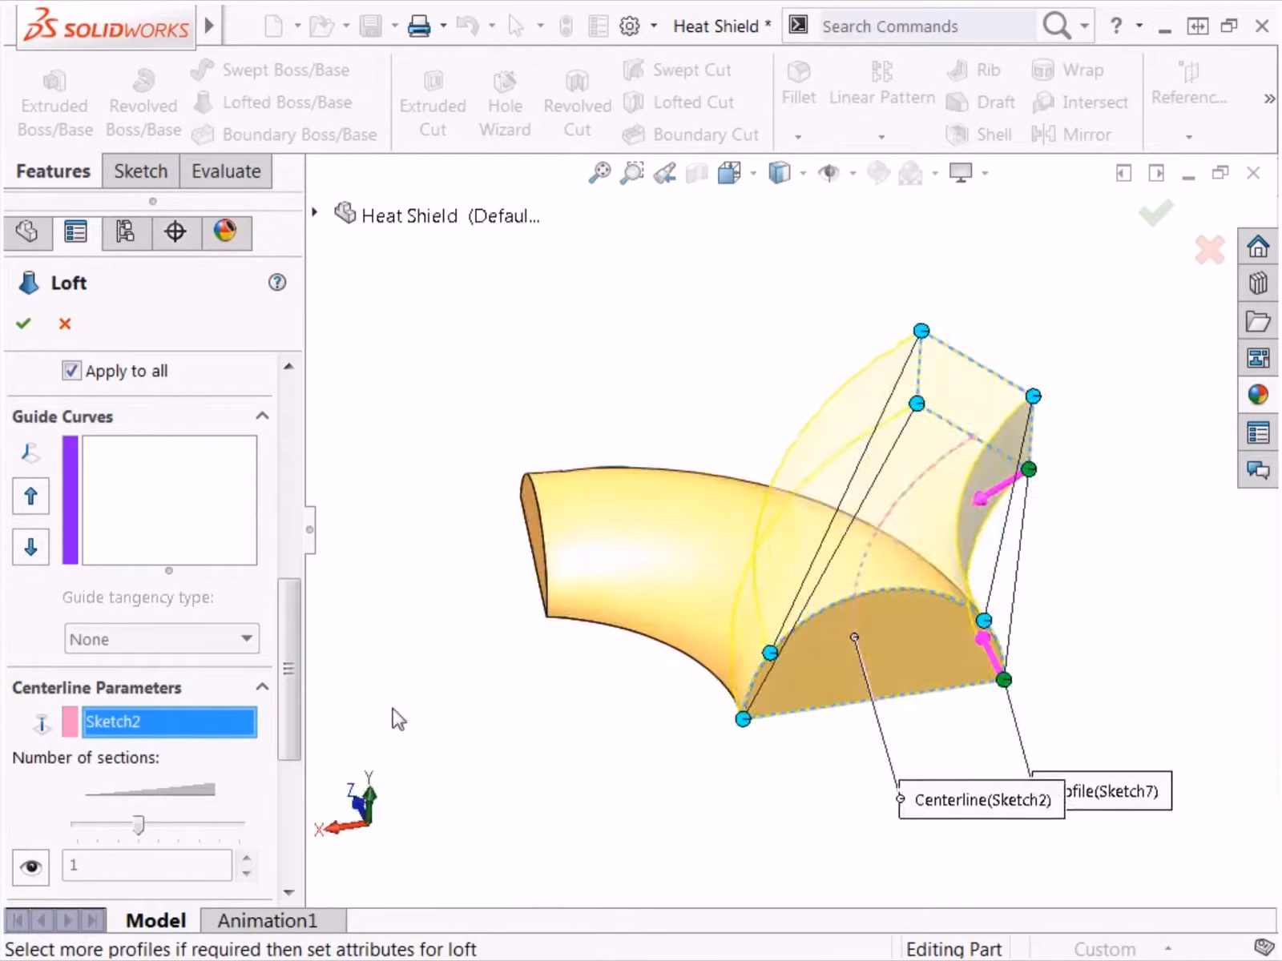
key("ctrl+7")
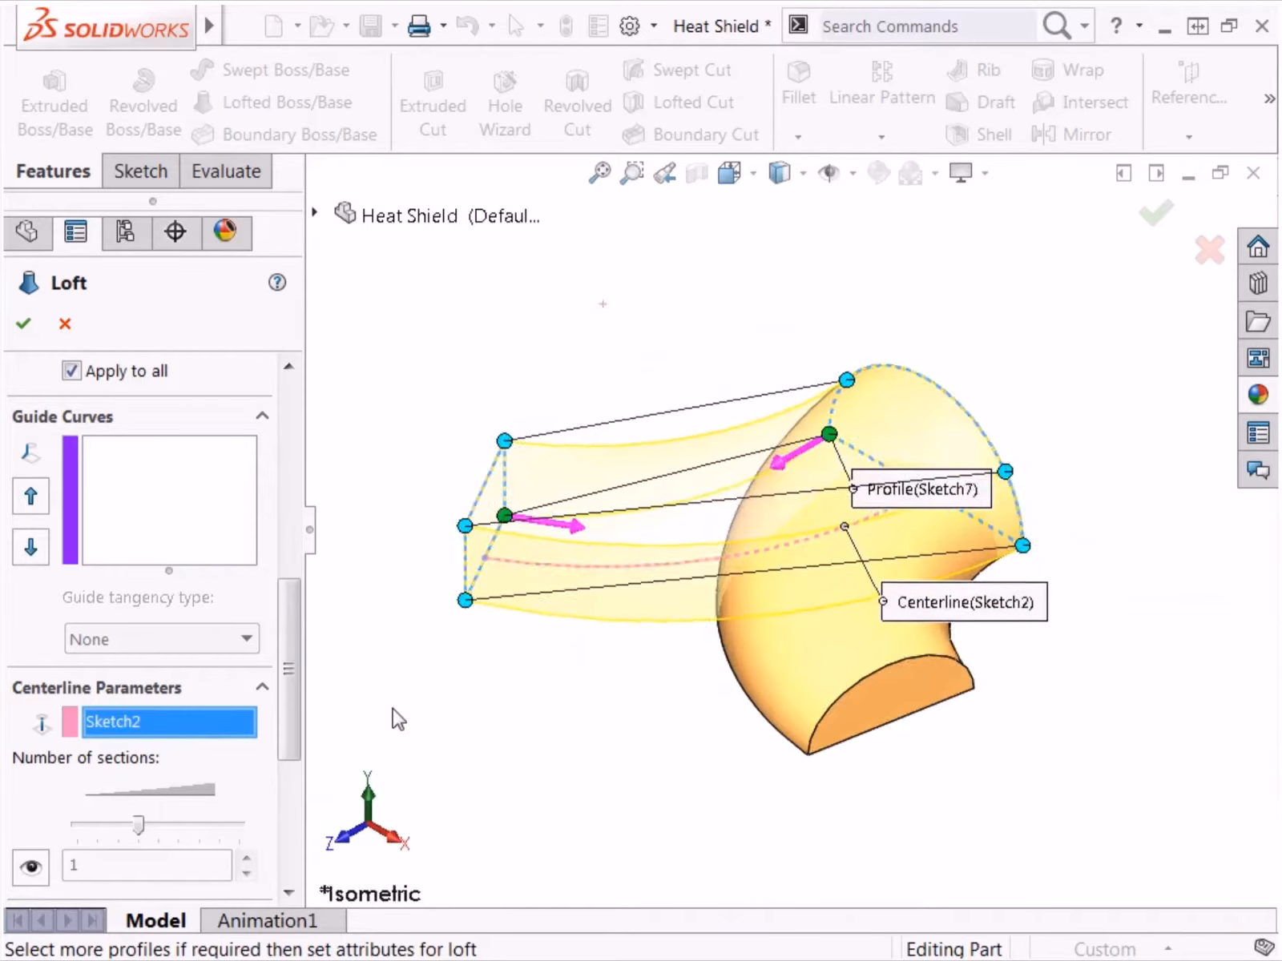
left_click(1152, 215)
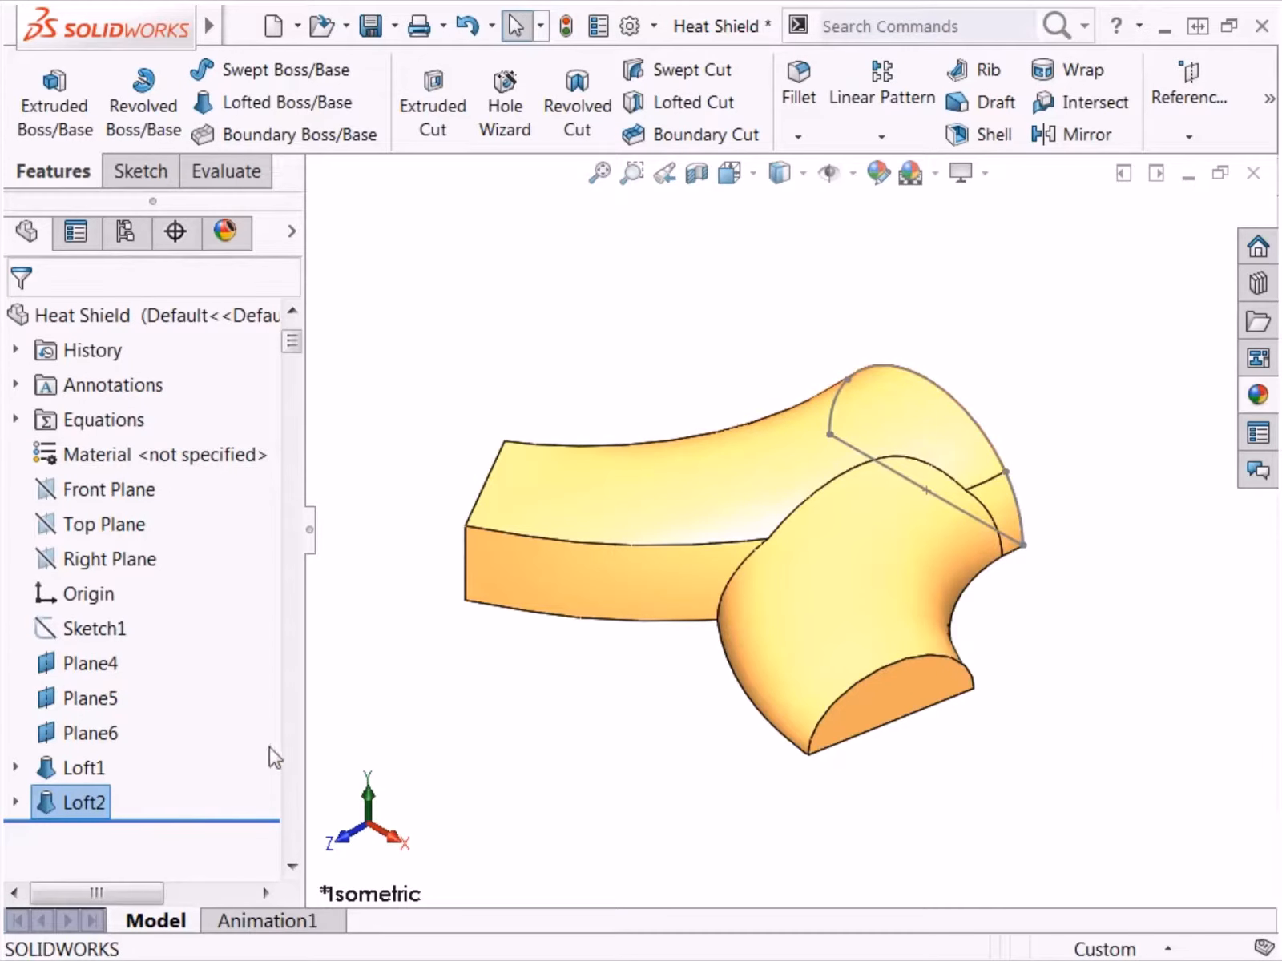
Step: Hide Sketch7 under the Loft2 feature
left_click(15, 801)
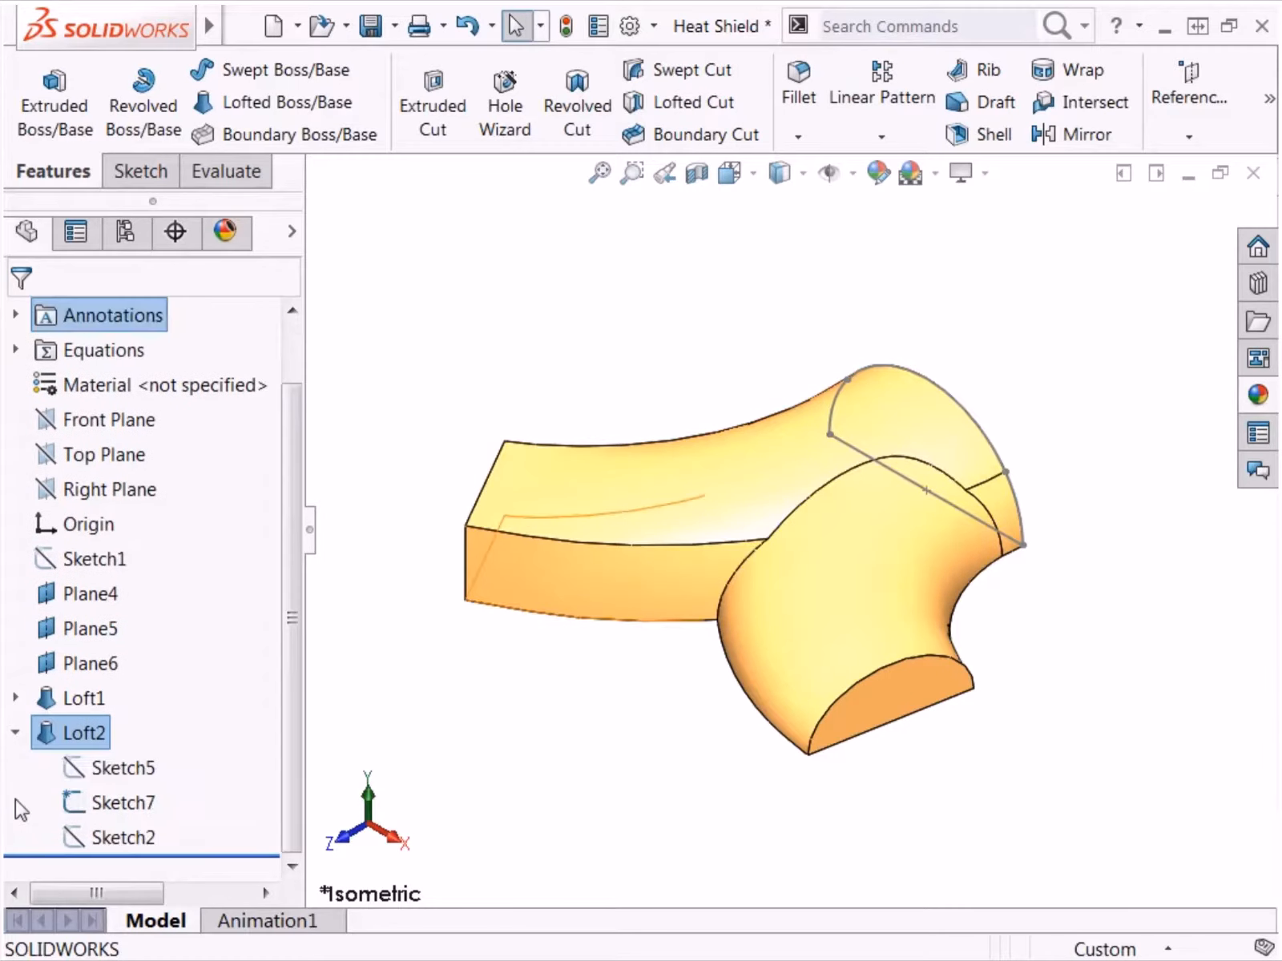
left_click(88, 802)
left_click(101, 772)
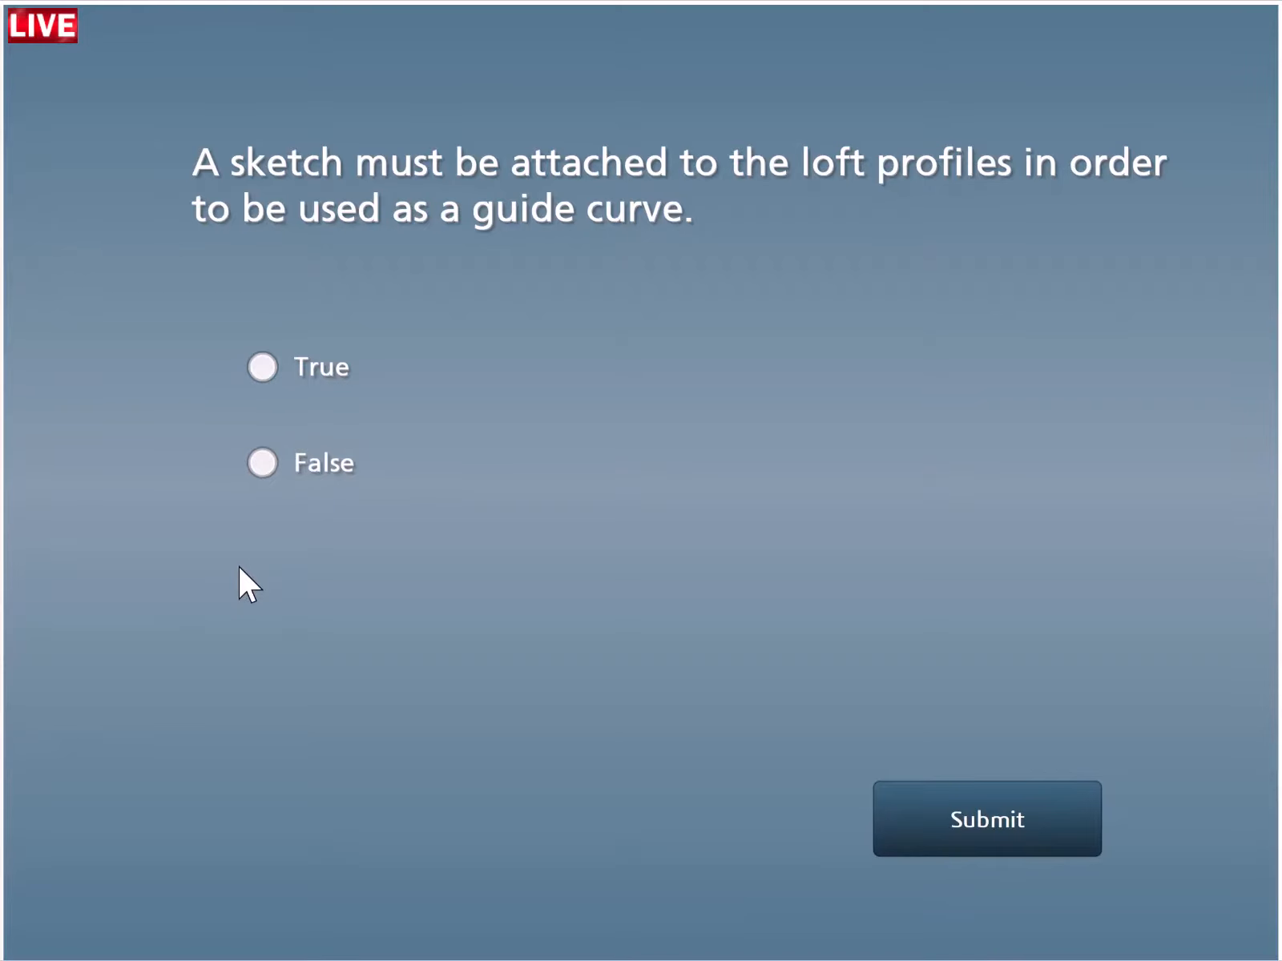
Step: Answer True to the quiz question about attaching a guide curve sketch to the loft profiles, submit it, and continue to the next question
left_click(255, 383)
left_click(961, 808)
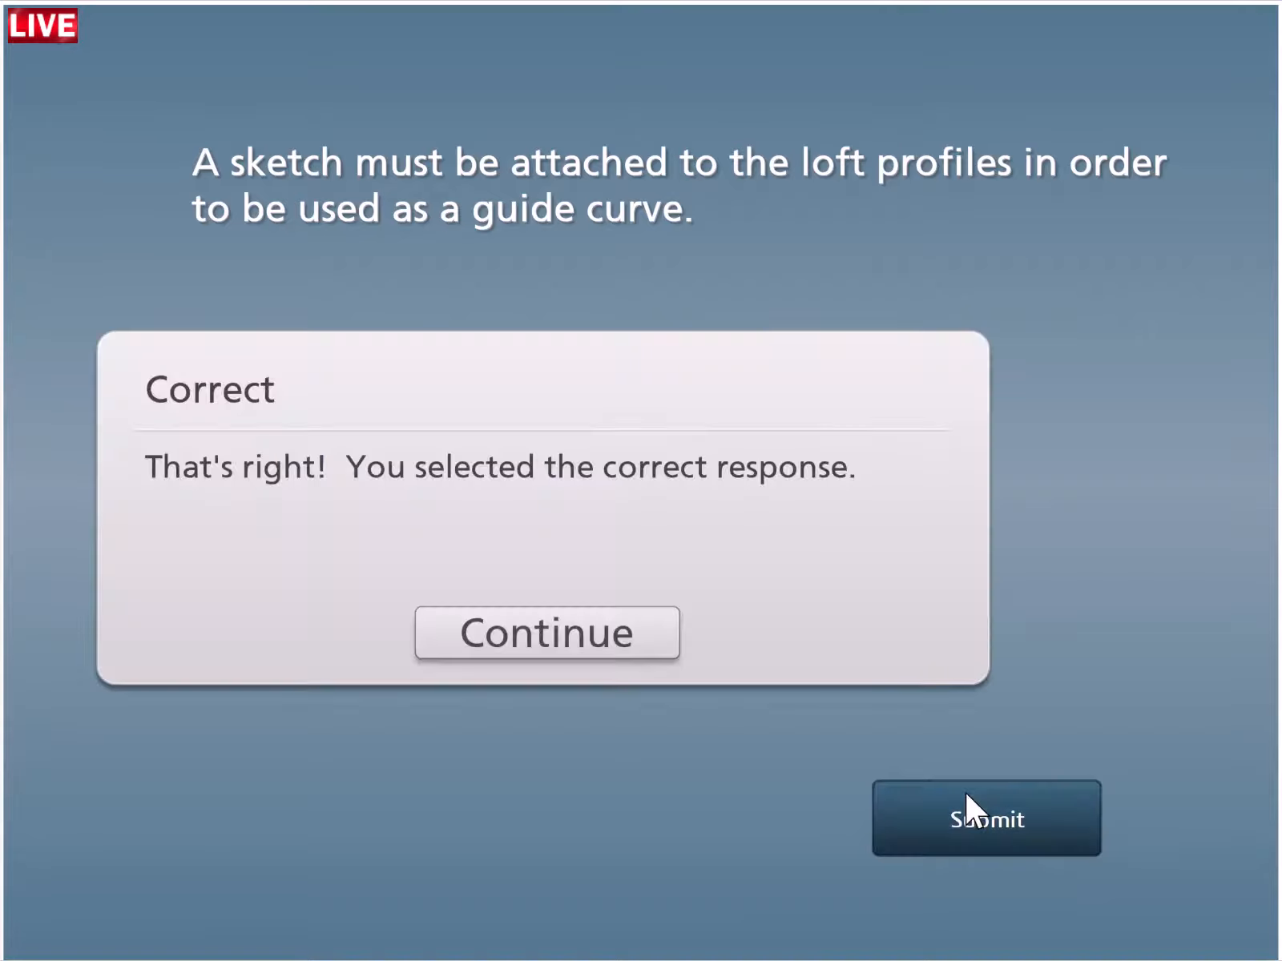
left_click(569, 645)
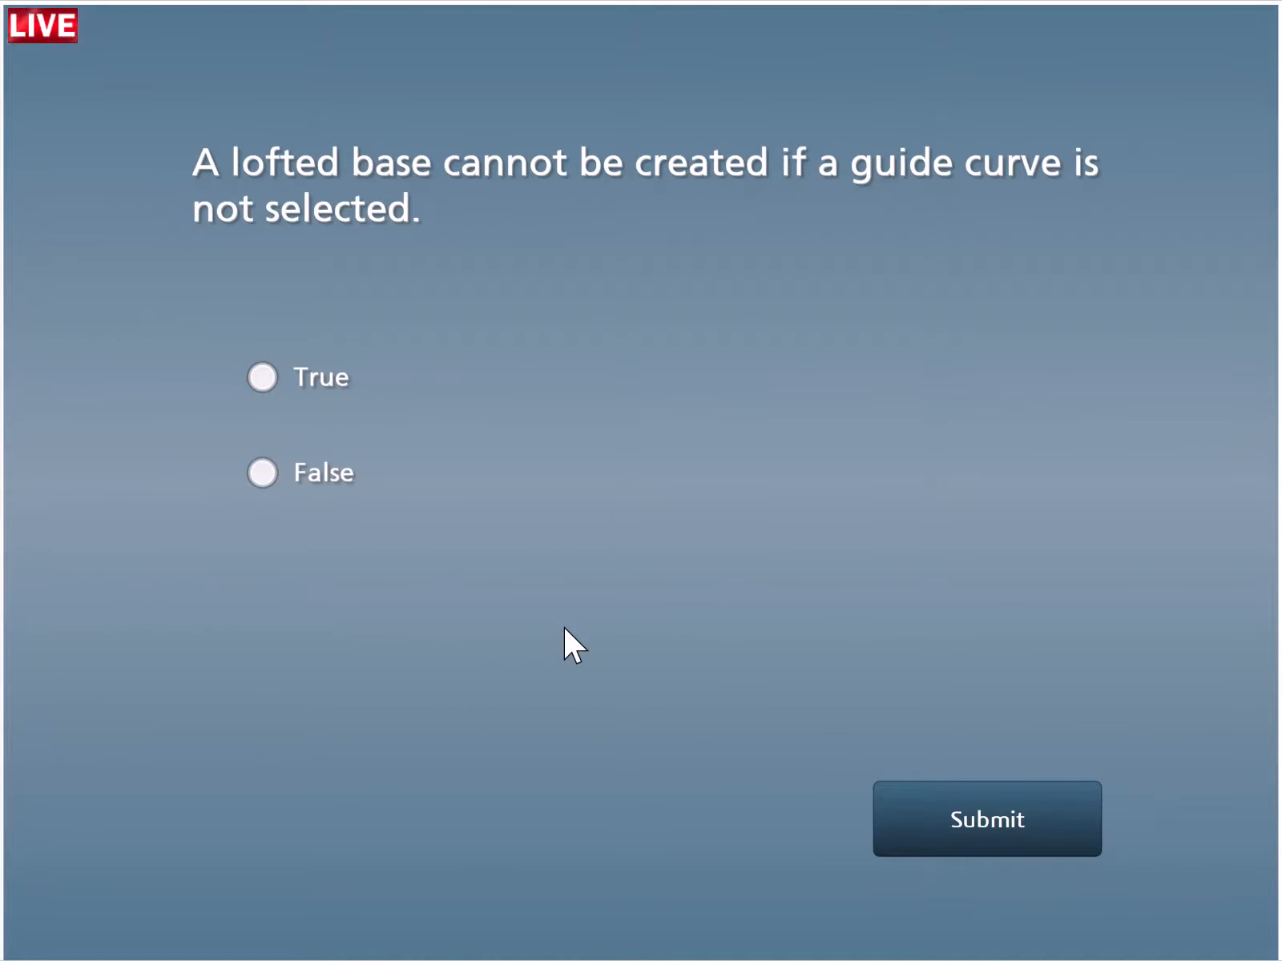